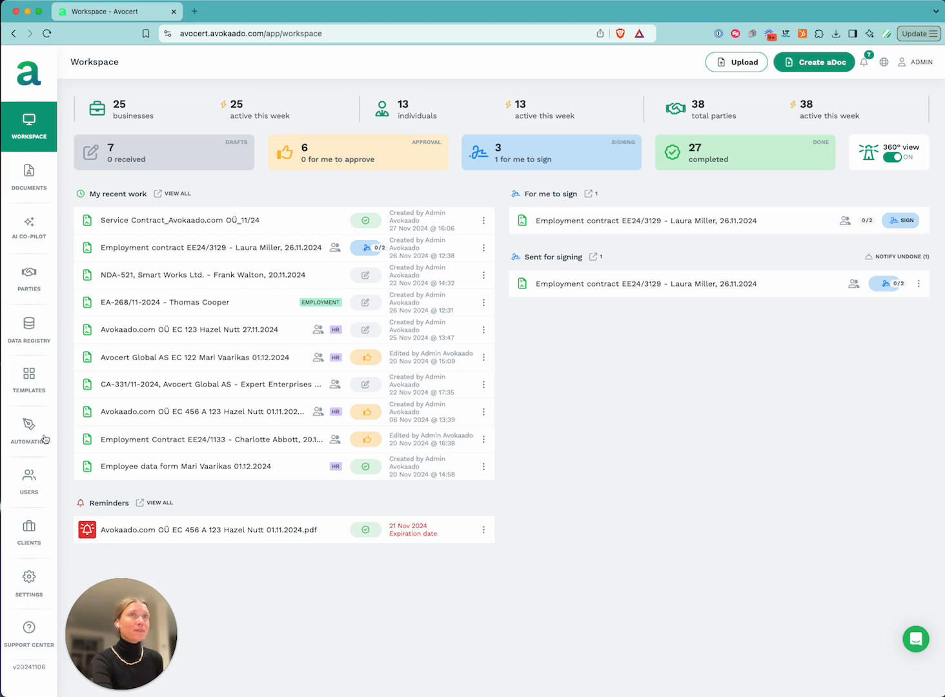
Switch to Automation V2 and list its document types, such as Employment, HR and NDA
left_click(32, 434)
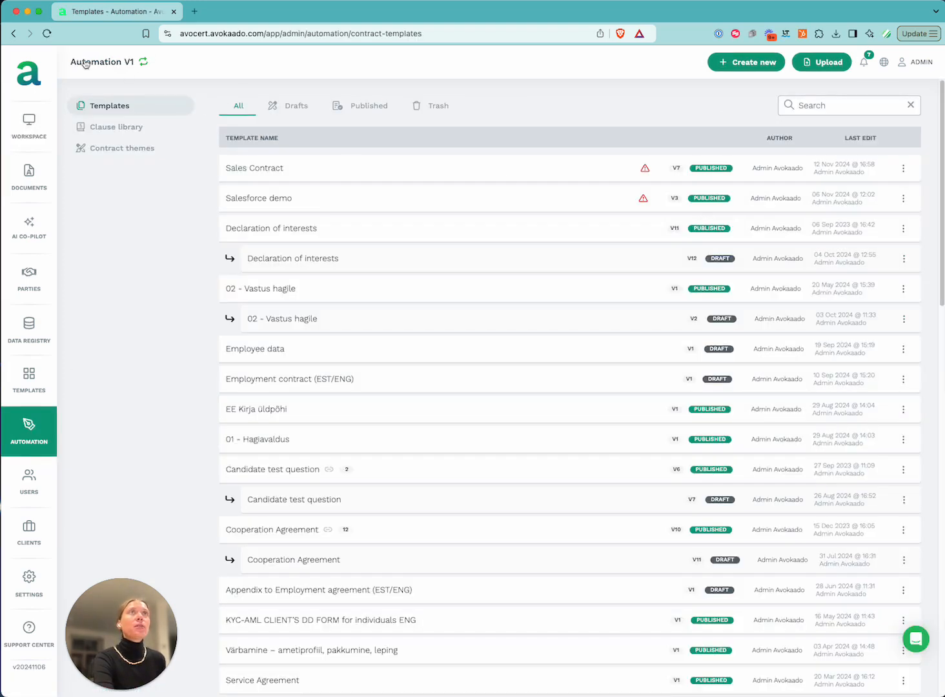
left_click(143, 62)
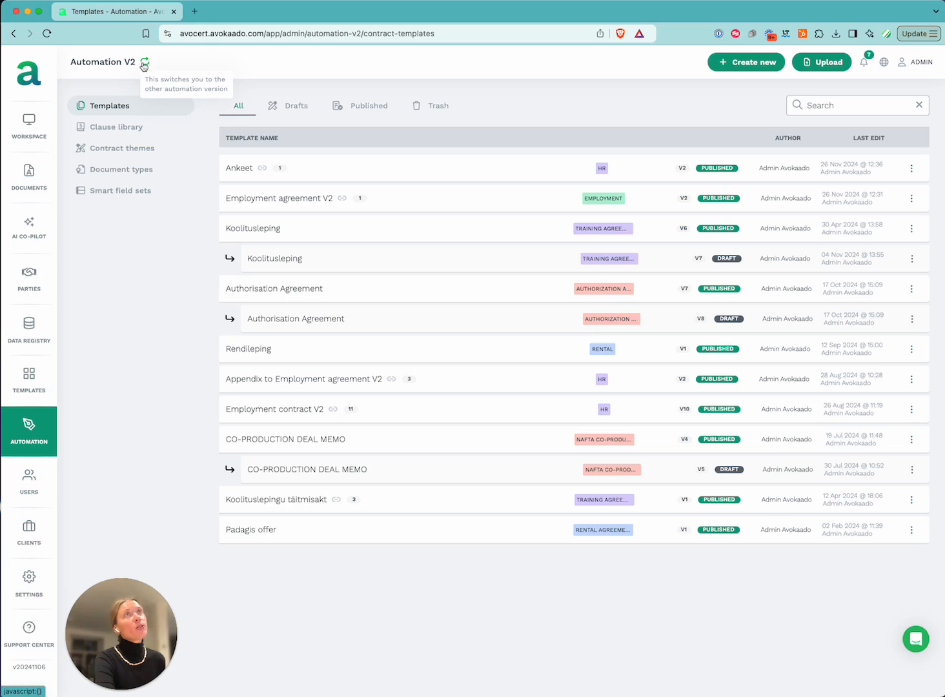
left_click(152, 171)
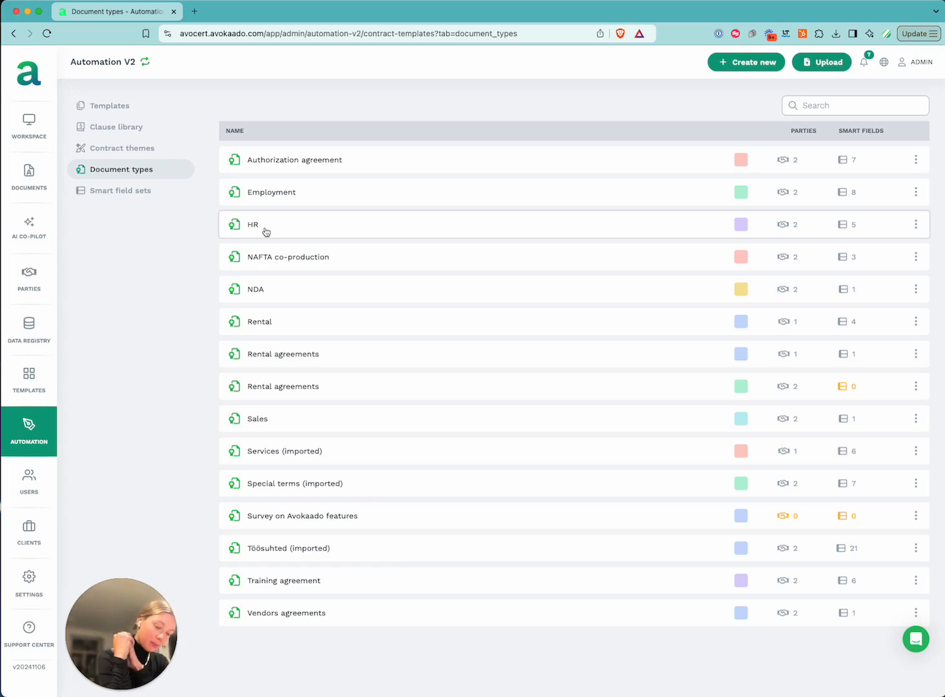
Create a new document type titled 'Vendor agreements' with a purple tag
left_click(751, 62)
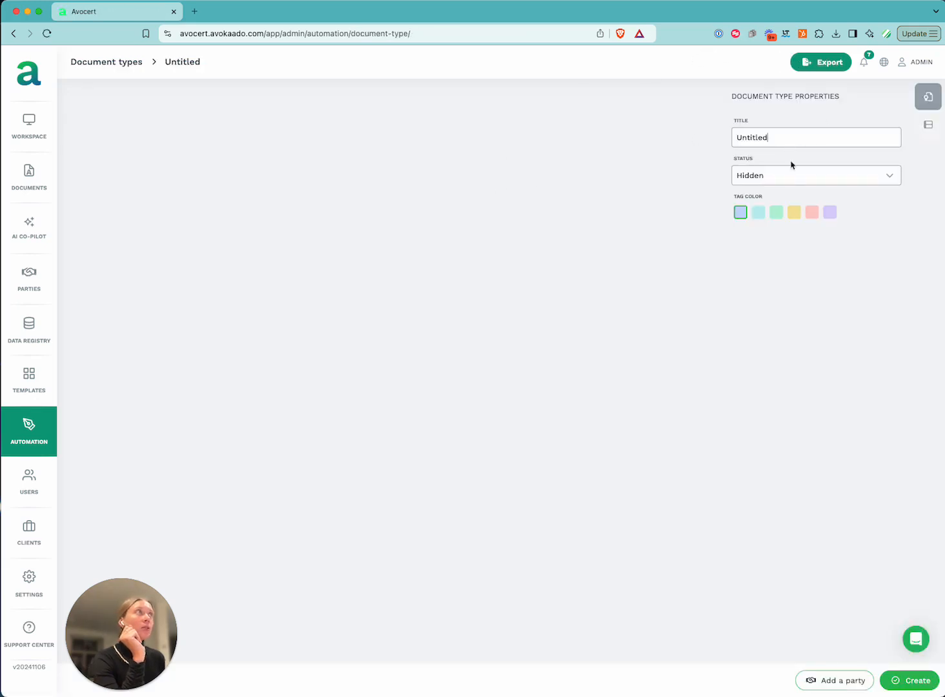
left_click(794, 176)
left_click(781, 136)
key("super+a")
type("Vendor agreements")
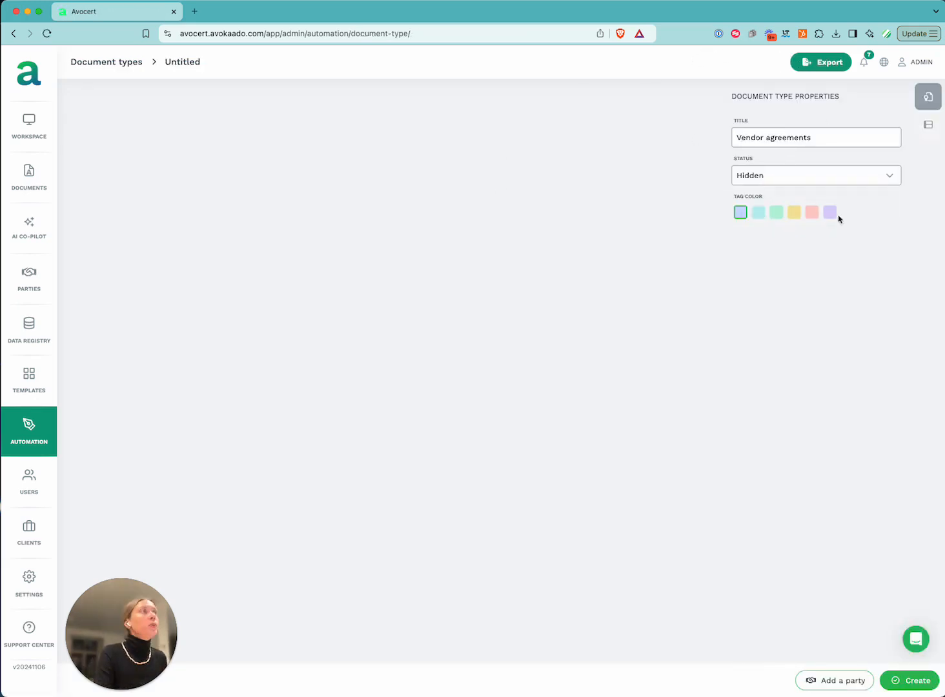
left_click(830, 214)
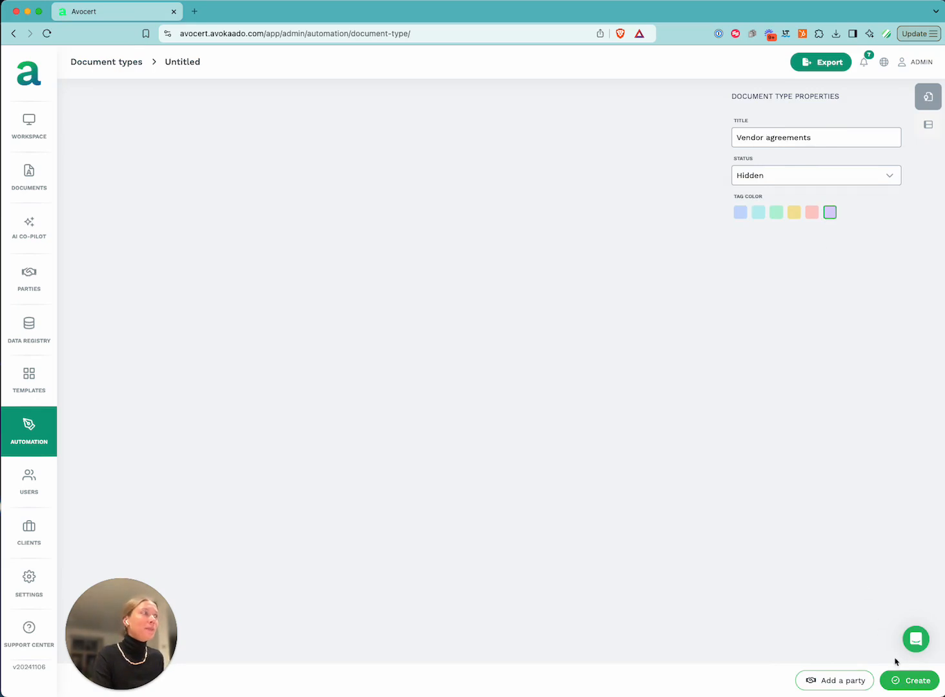
left_click(911, 682)
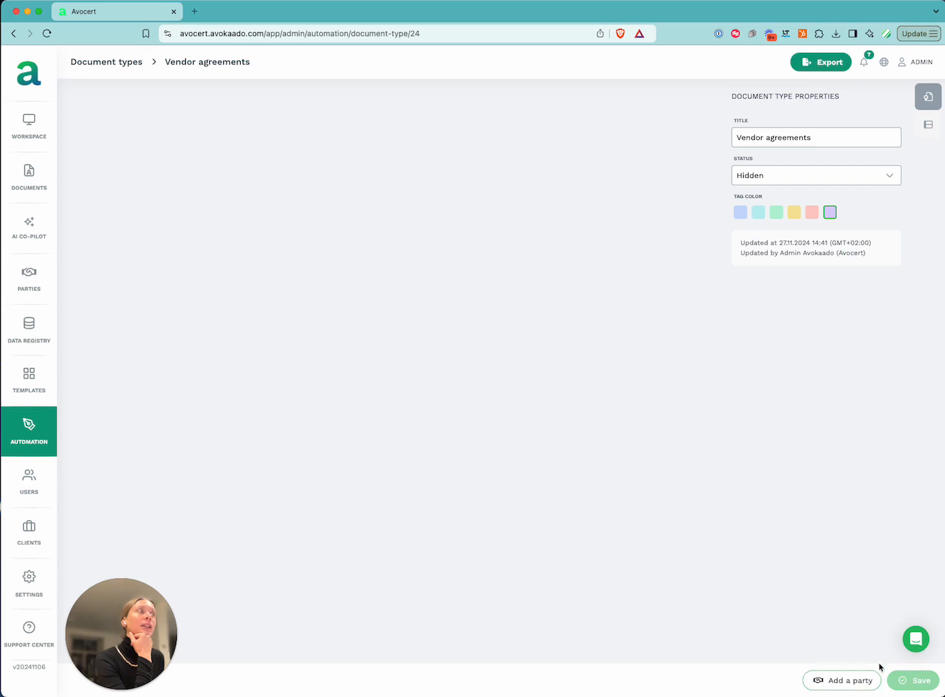
Add two Business parties to the Vendor agreements document type
left_click(834, 683)
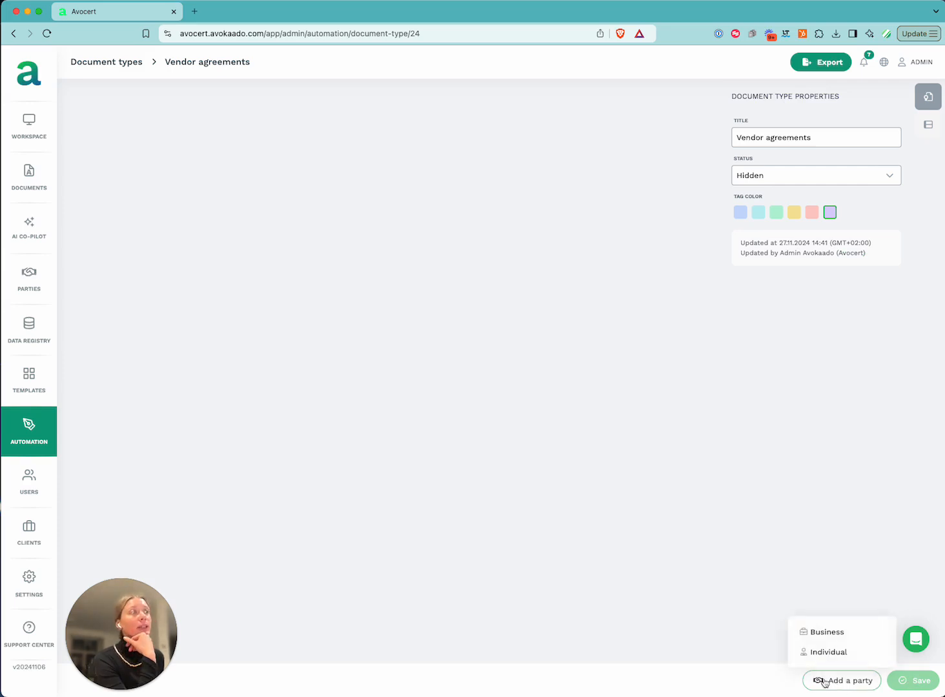
left_click(826, 633)
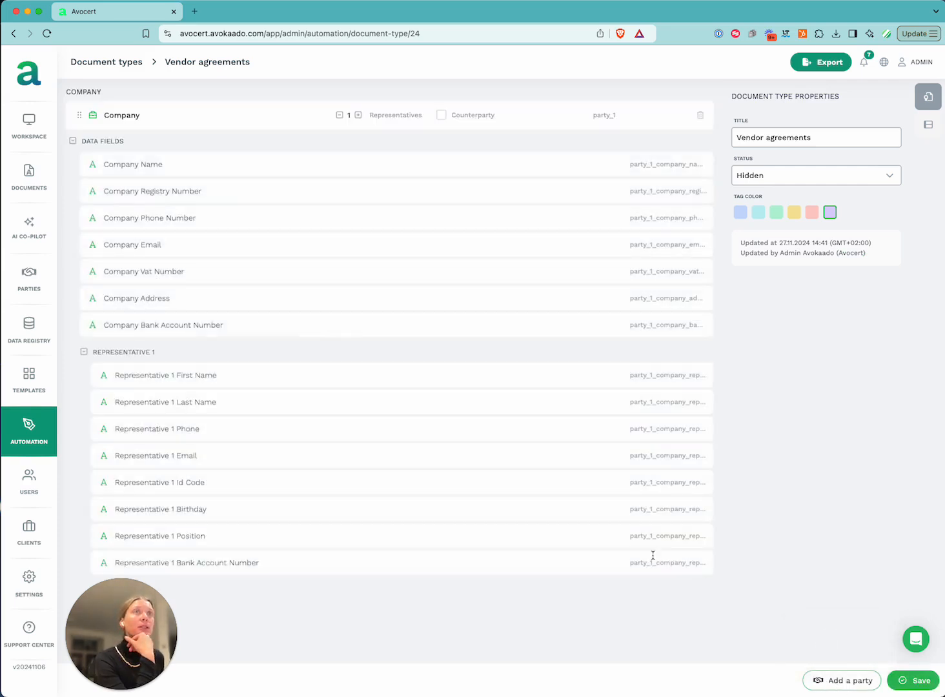
left_click(851, 680)
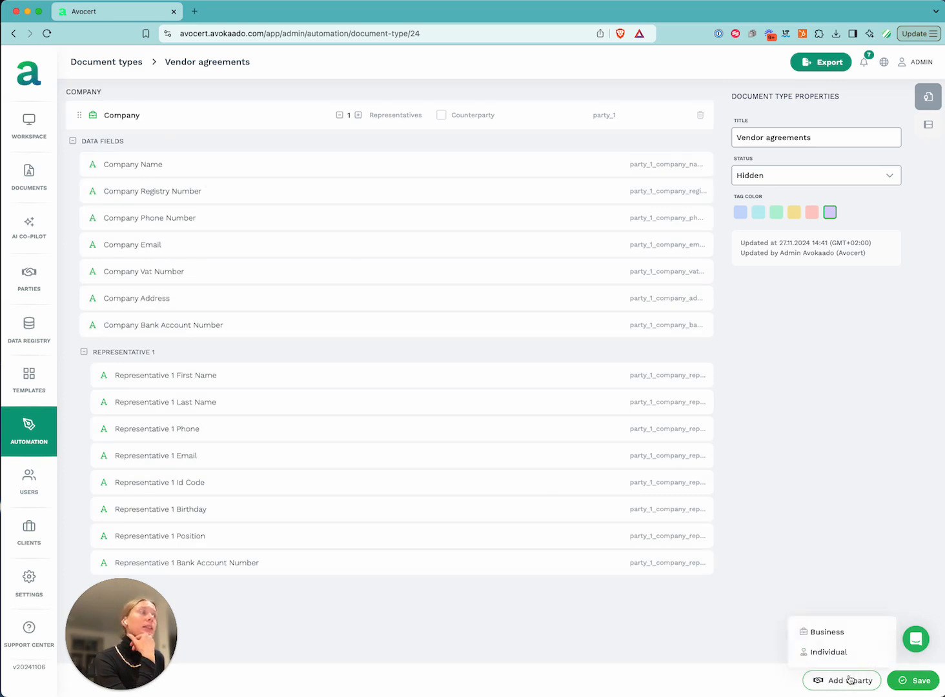
left_click(829, 630)
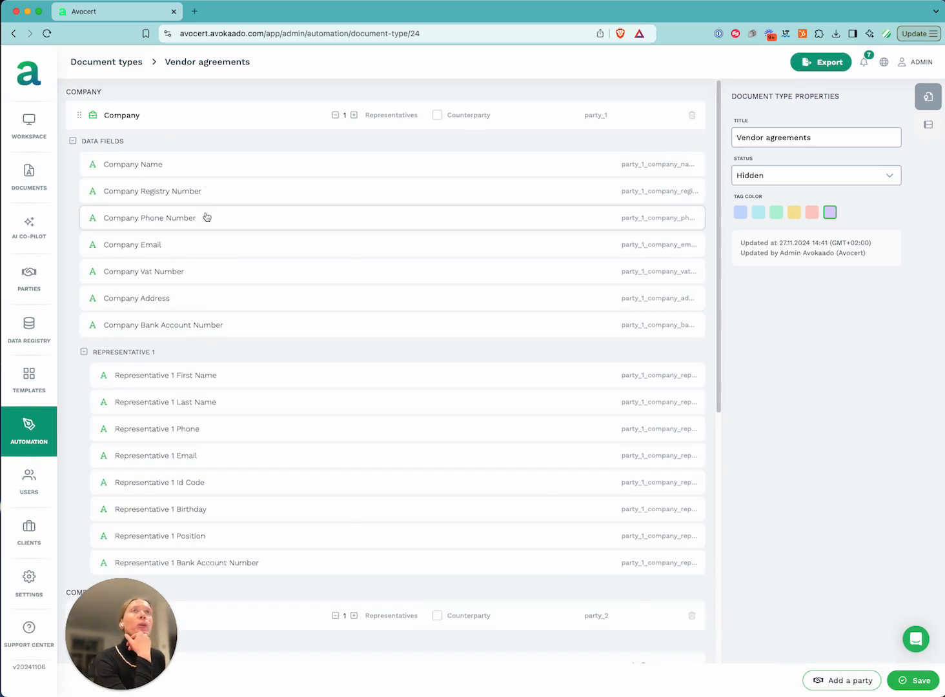
Rename the first party to 'Service Provider', mark it as counterparty, and collapse its fields
left_click(118, 115)
double_click(121, 115)
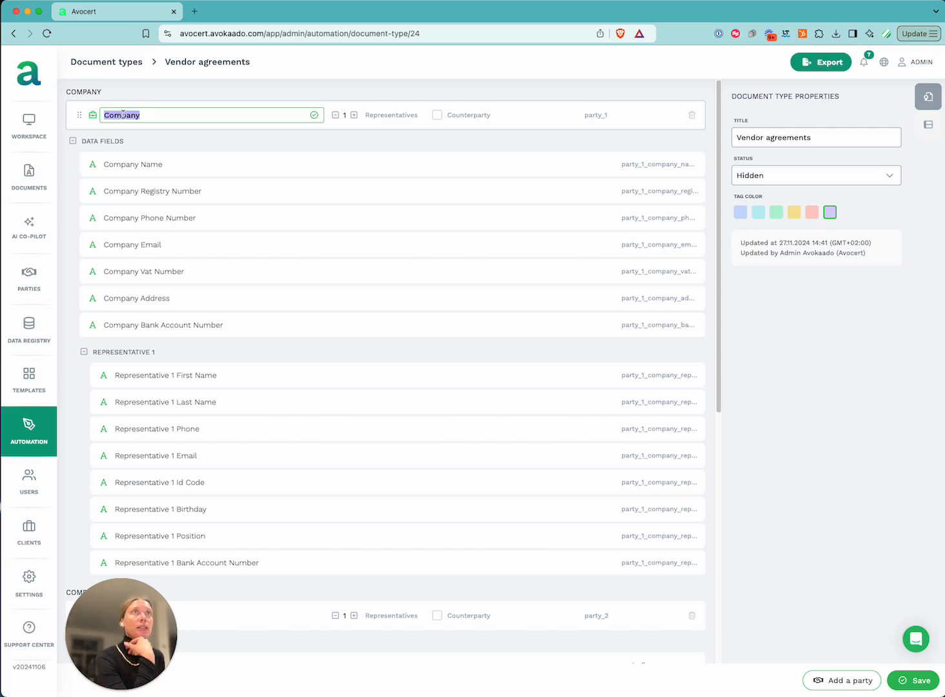
type("Service Provider")
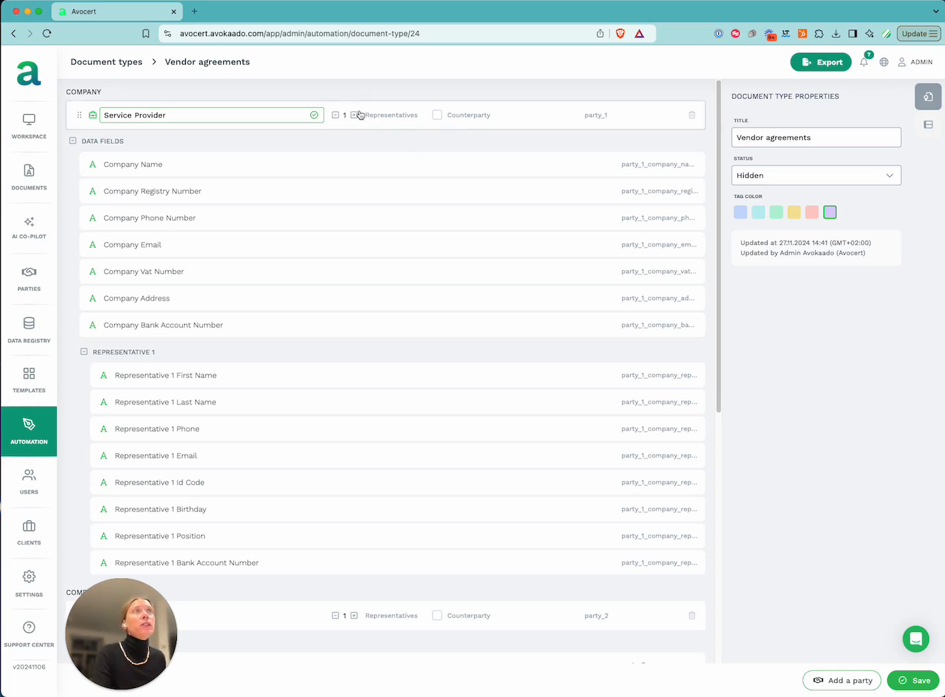
left_click(437, 115)
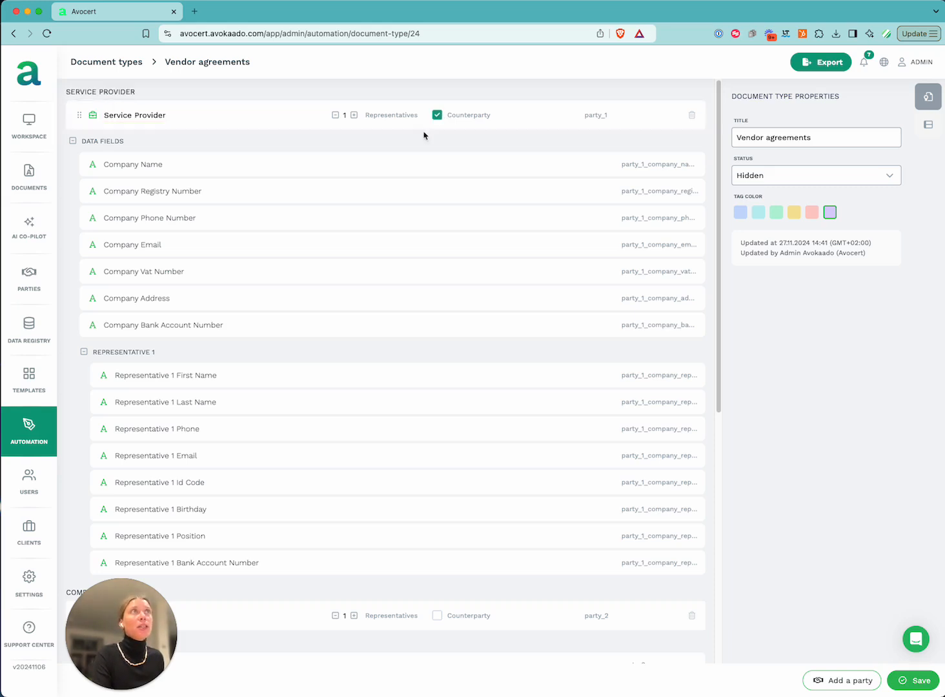
left_click(72, 142)
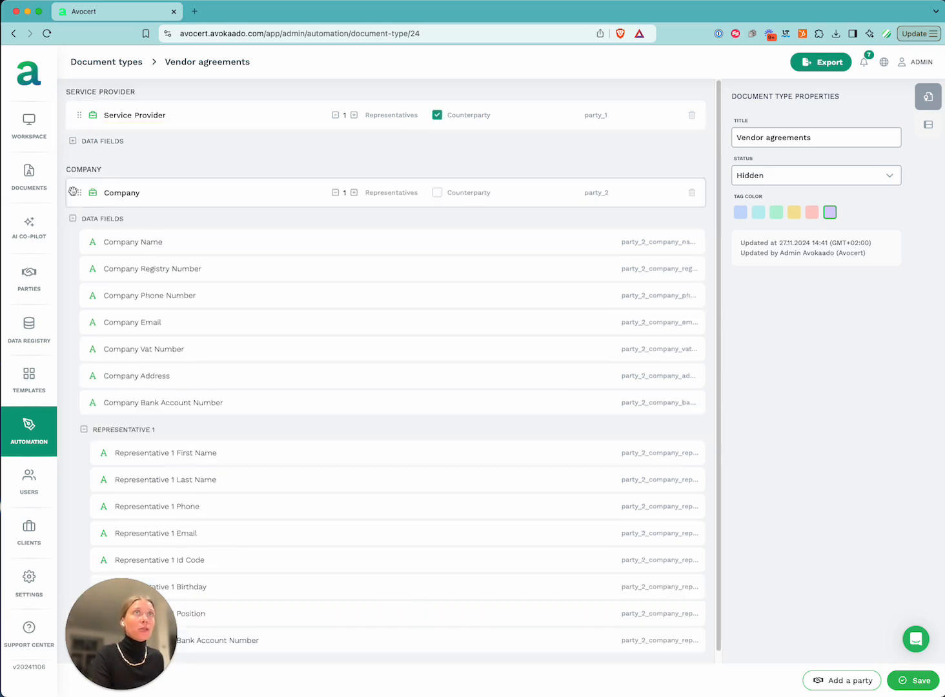
left_click(72, 143)
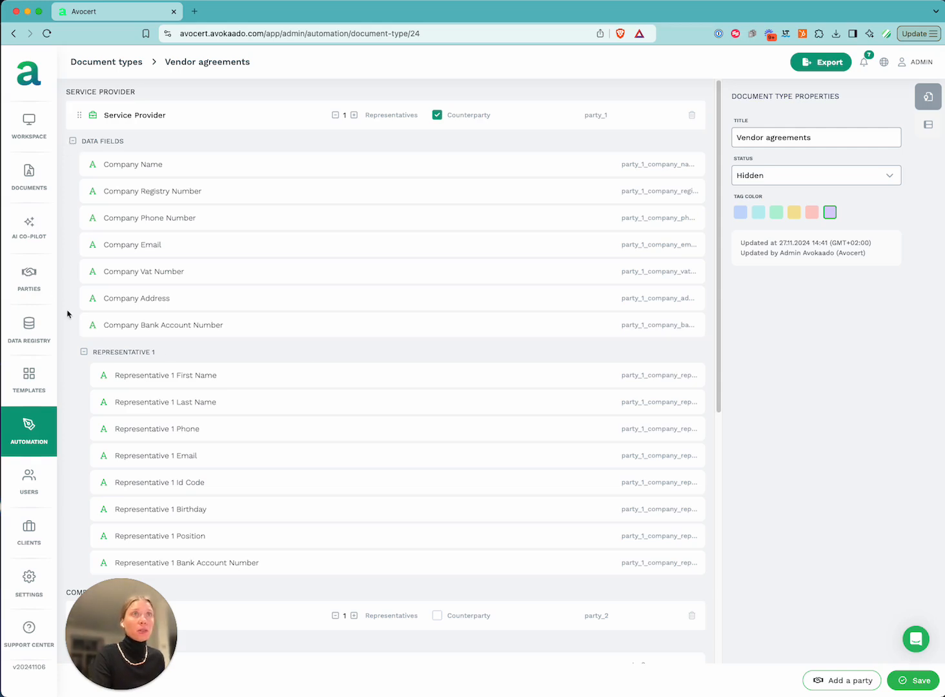
left_click(84, 352)
left_click(73, 141)
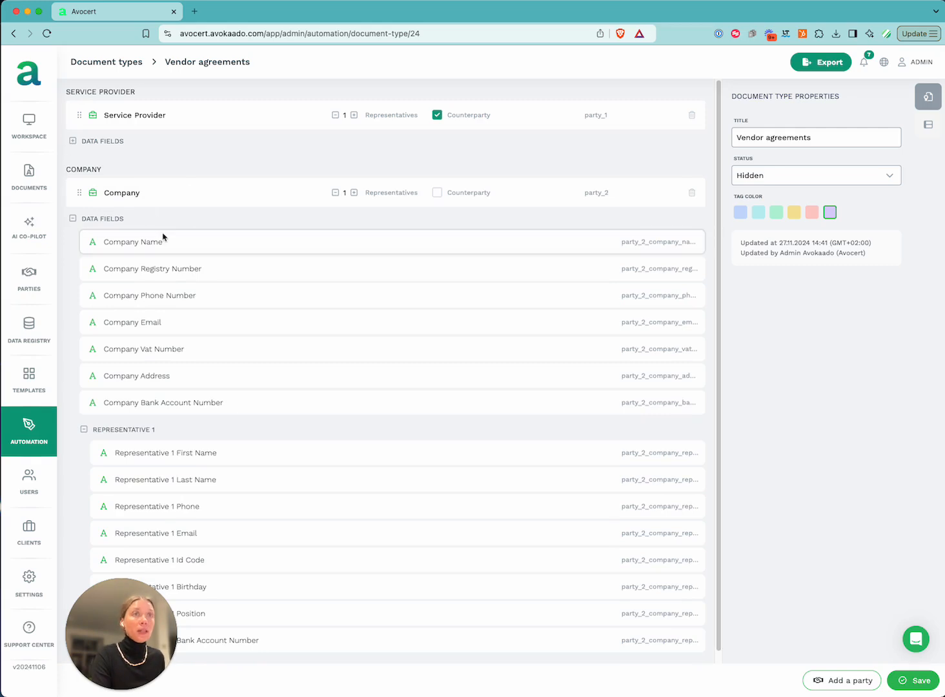
Rename the second party to 'Customer', collapse its fields, and save the document type
left_click(129, 192)
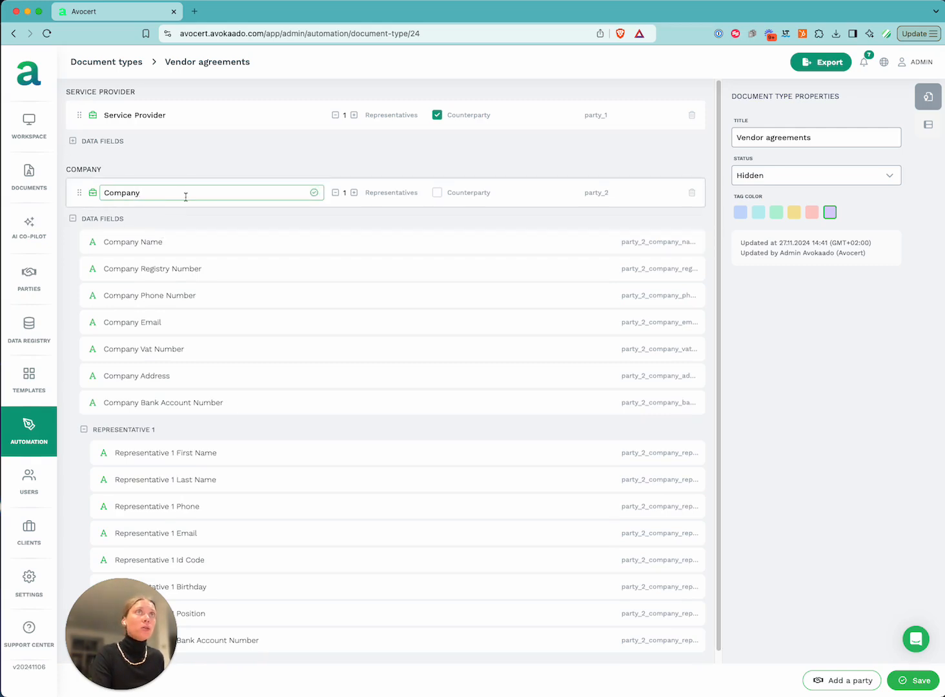
key("super+a")
key("BackSpace")
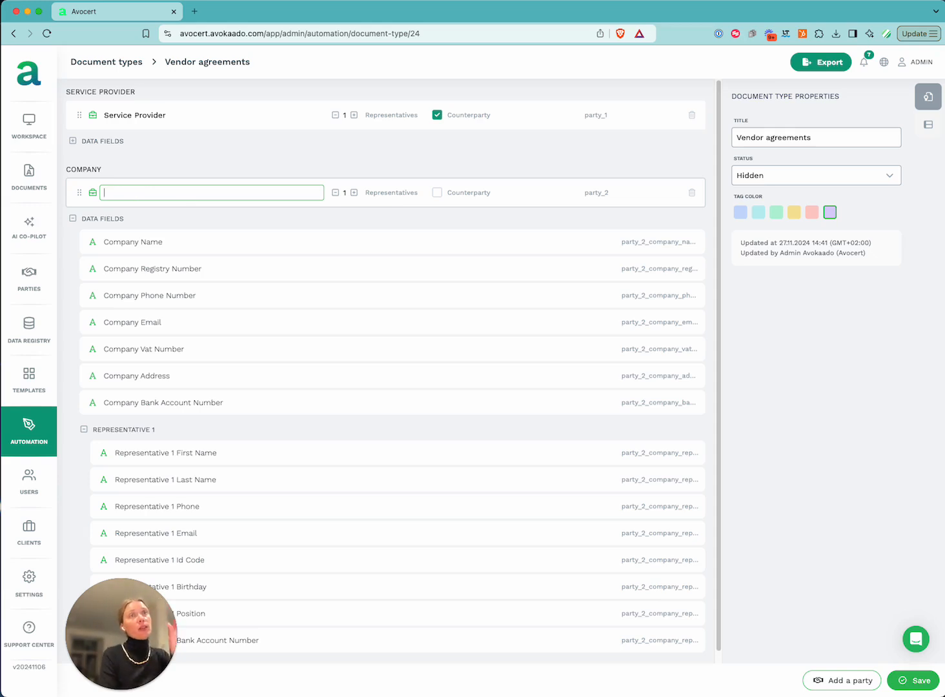
type("Customer")
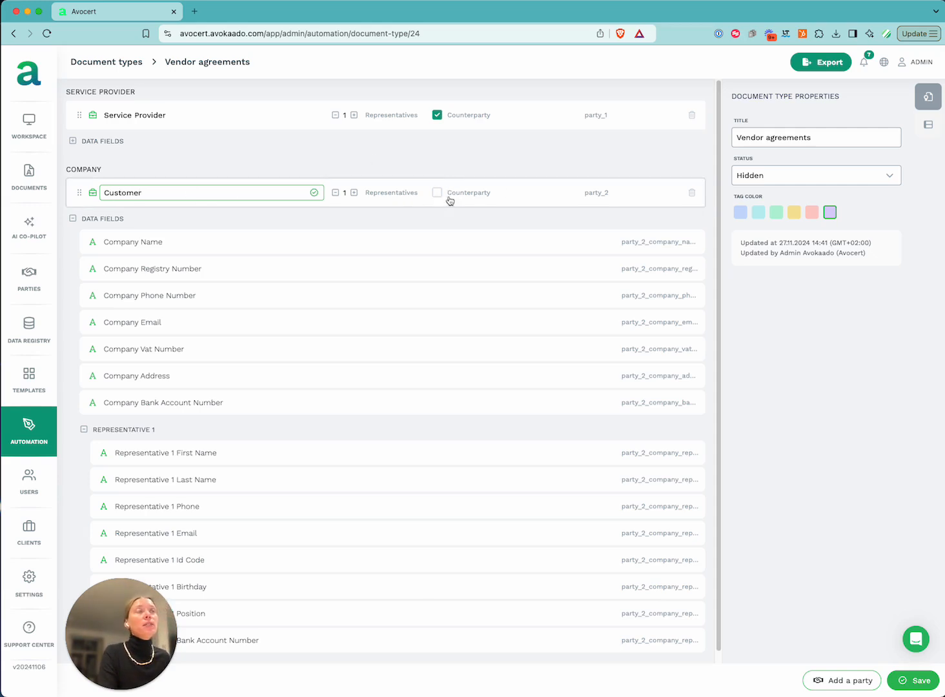
left_click(83, 429)
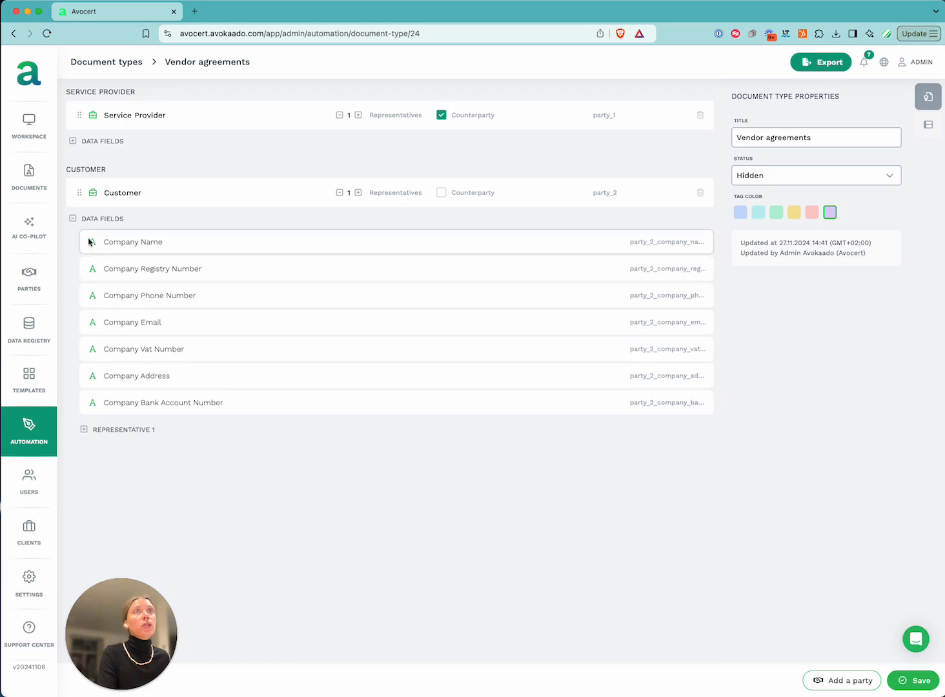
left_click(73, 219)
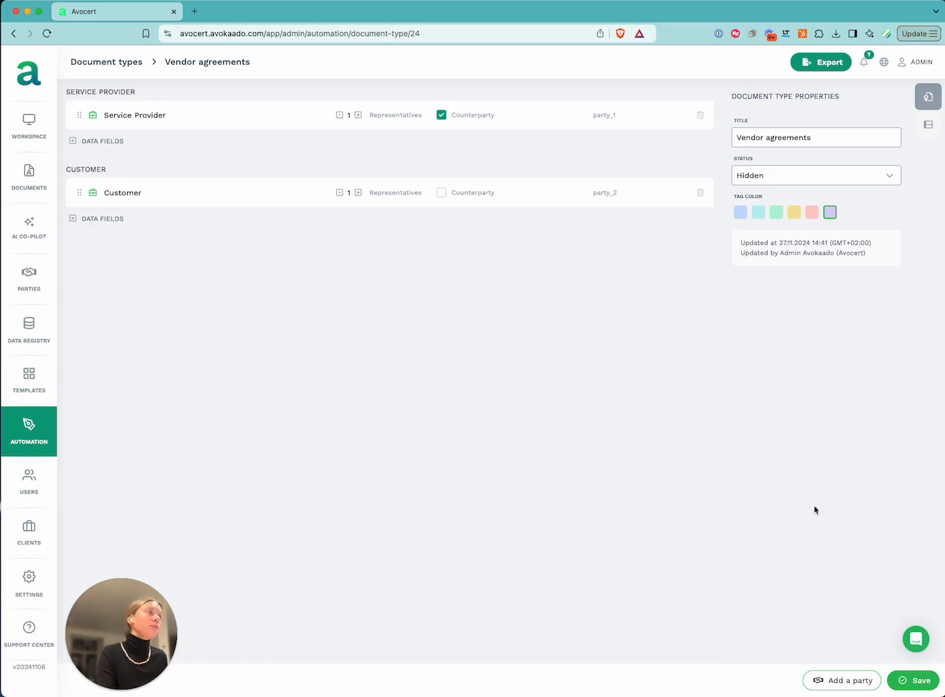
left_click(921, 681)
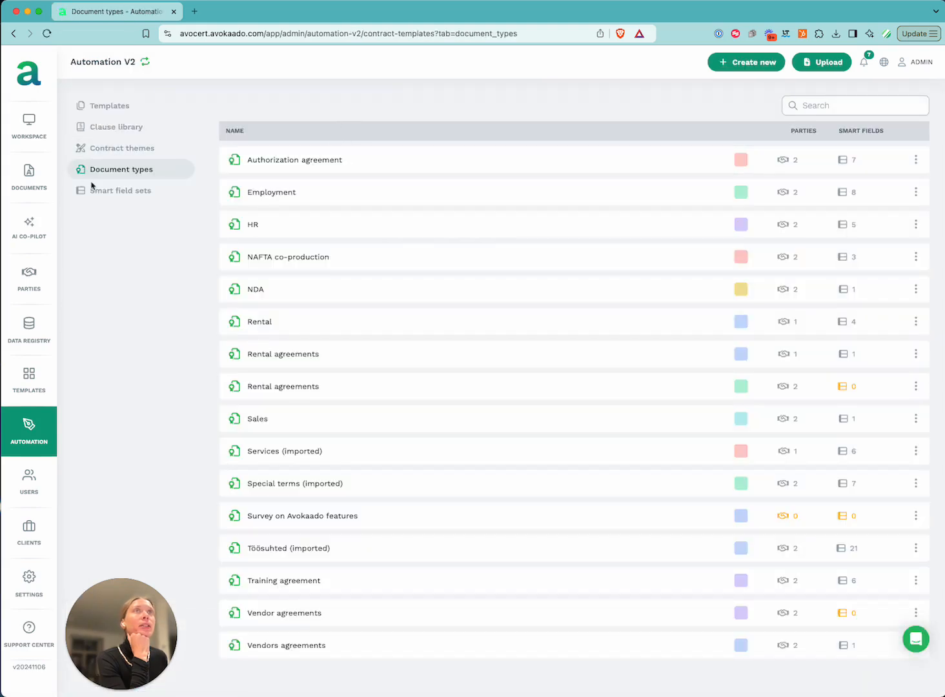
Go to the Smart field sets list and open the Agreement details set
left_click(122, 191)
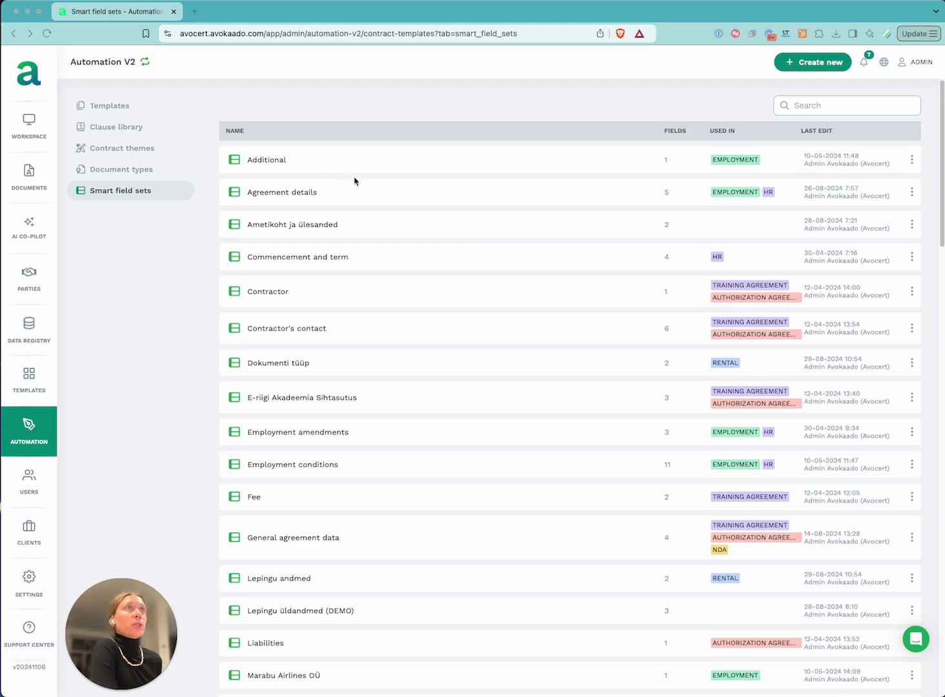
left_click(288, 196)
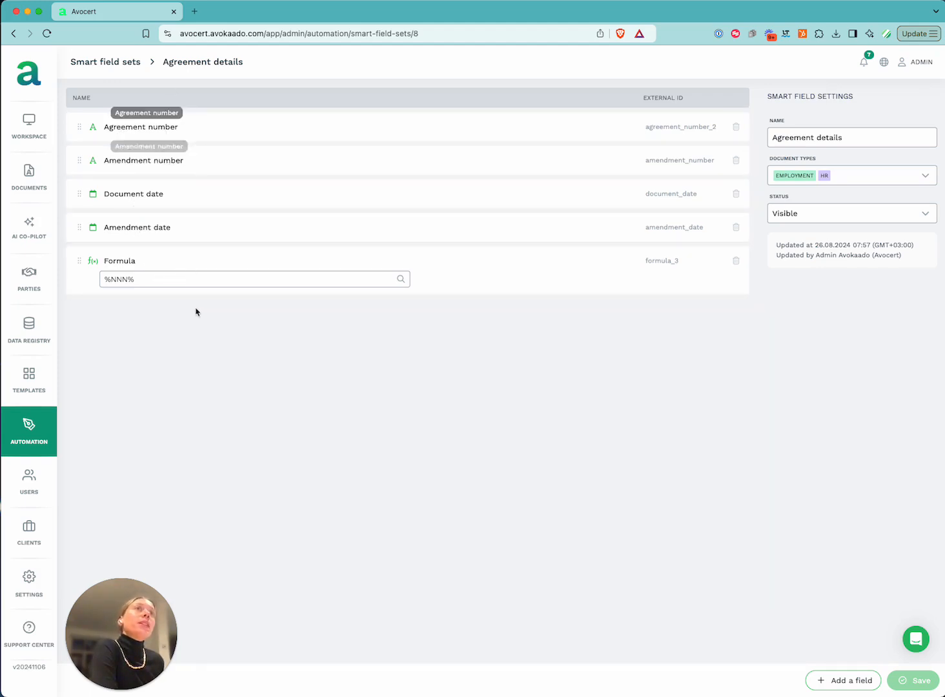
Add Vendors Agreements to Agreement details' document types and save the set
left_click(902, 184)
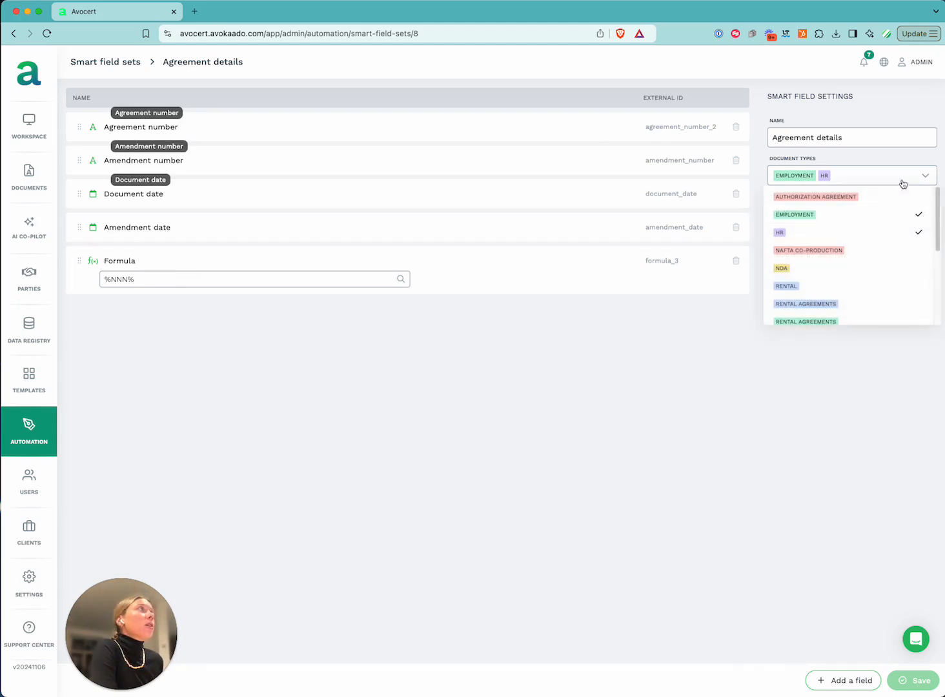
scroll(899, 258, "down", 6)
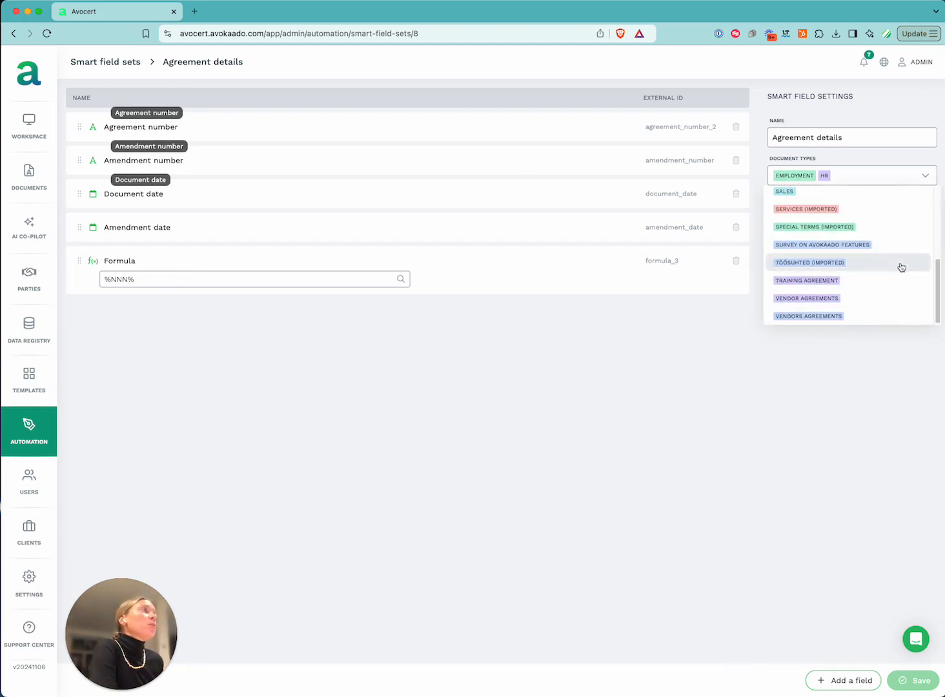
left_click(862, 316)
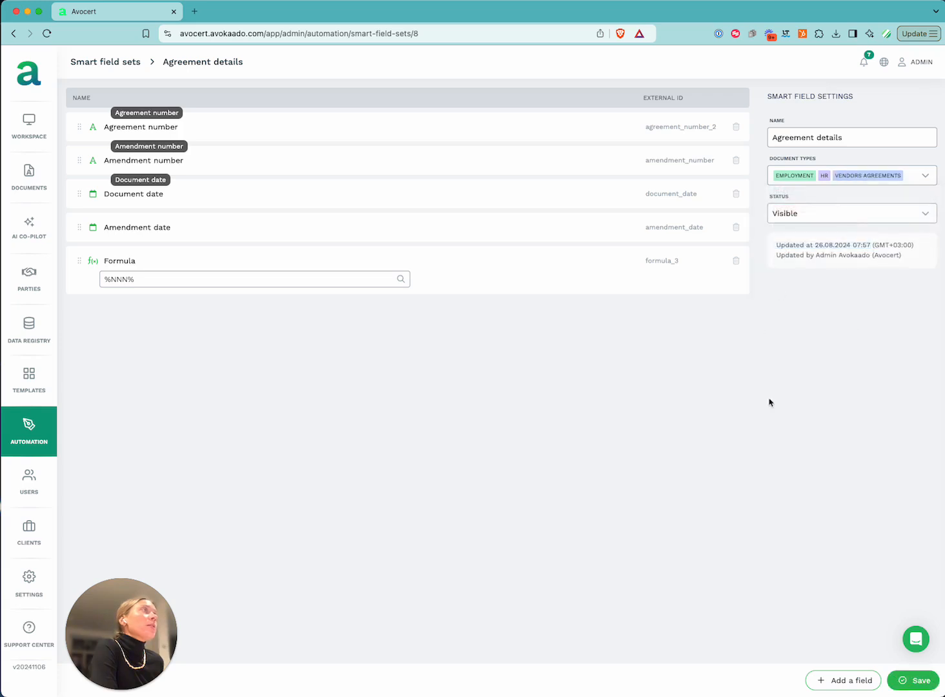
left_click(911, 681)
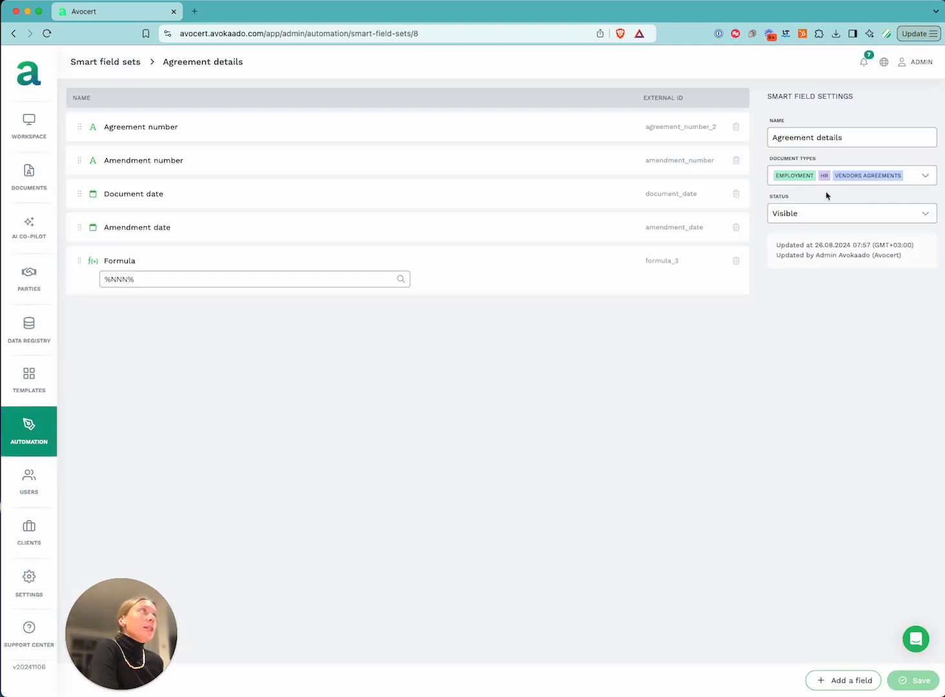
Create a new smart field set named 'Agreement content' assigned to VENDOR AGREEMENTS
left_click(132, 67)
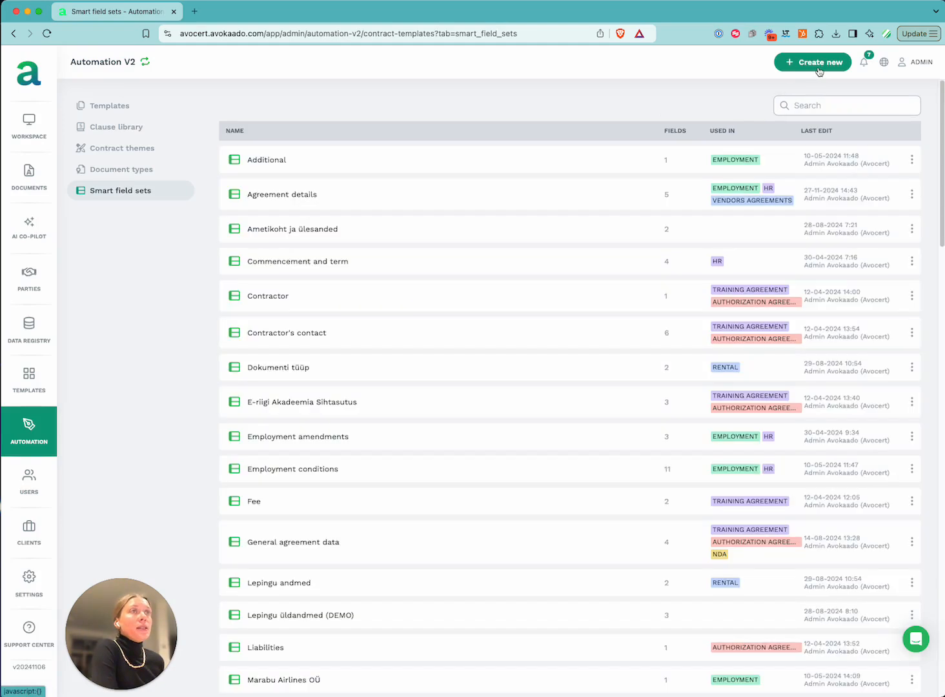
left_click(818, 68)
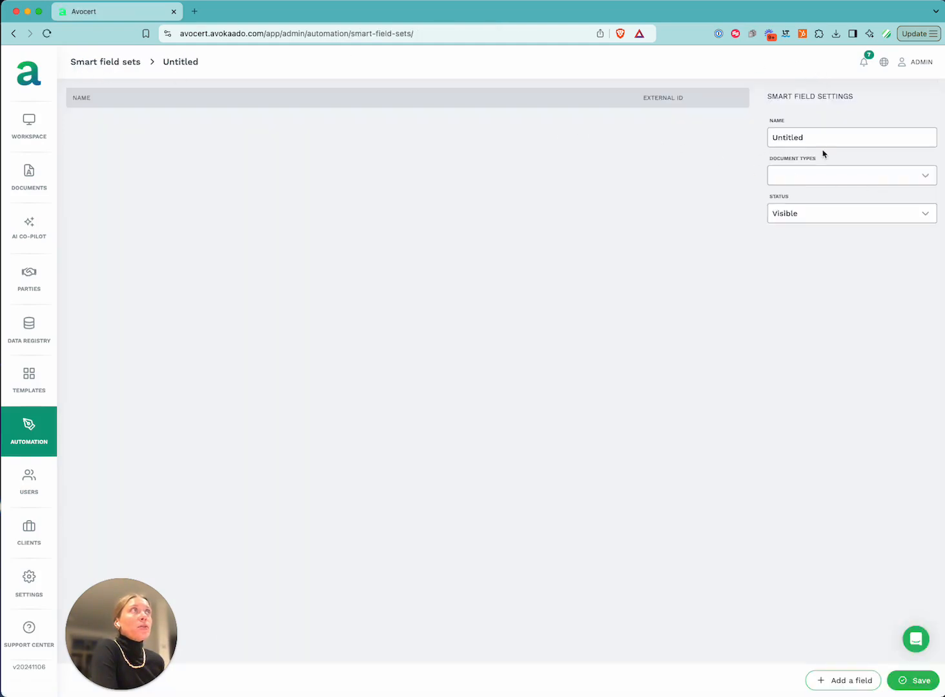
double_click(851, 145)
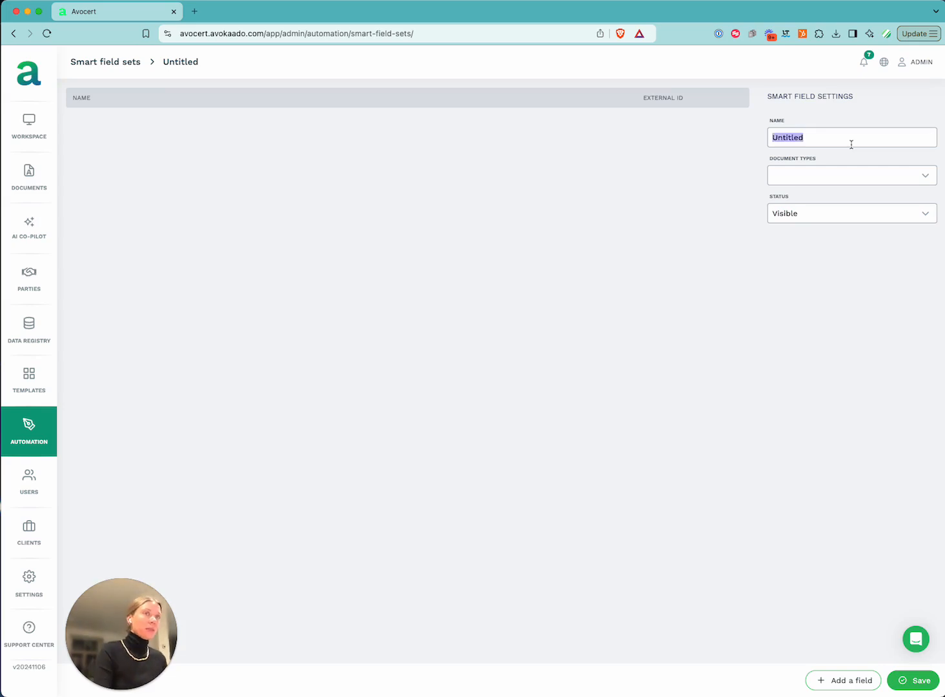
key("BackSpace")
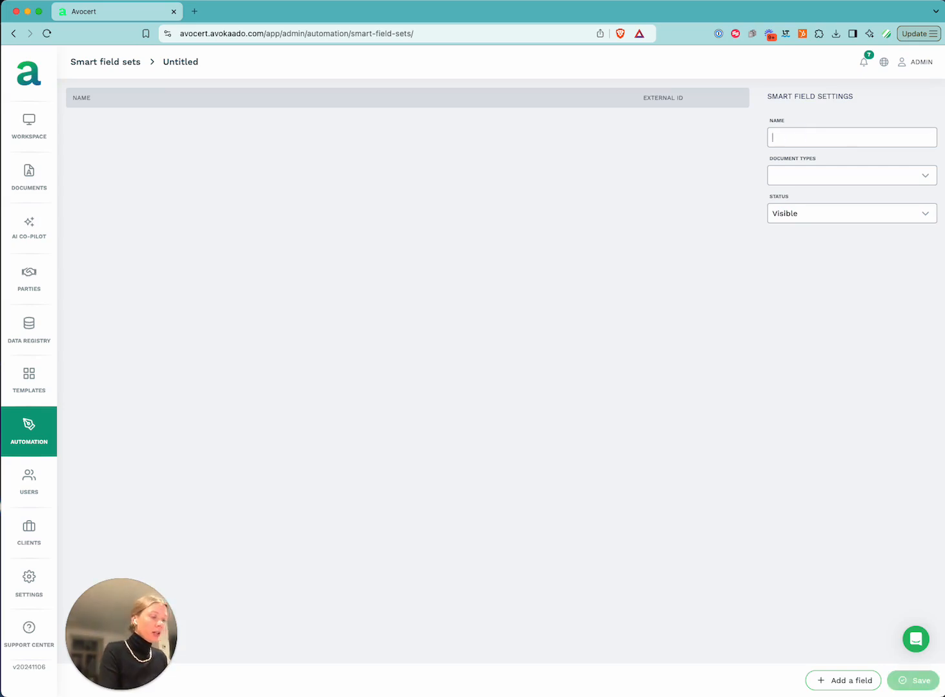
type("Agreement content")
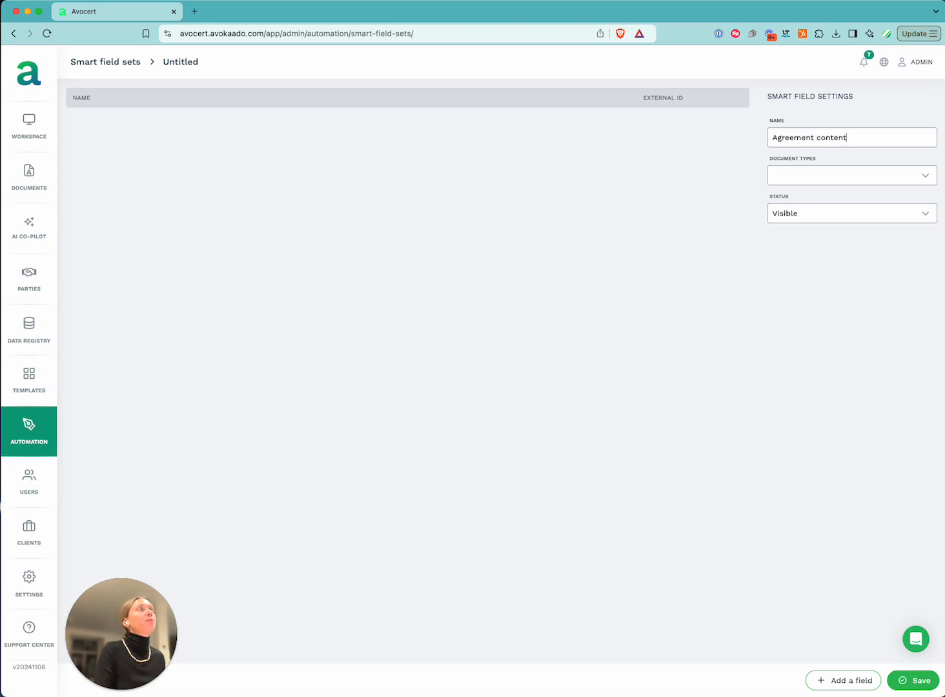
left_click(865, 178)
scroll(885, 262, "down", 5)
scroll(885, 262, "down", 3)
left_click(827, 312)
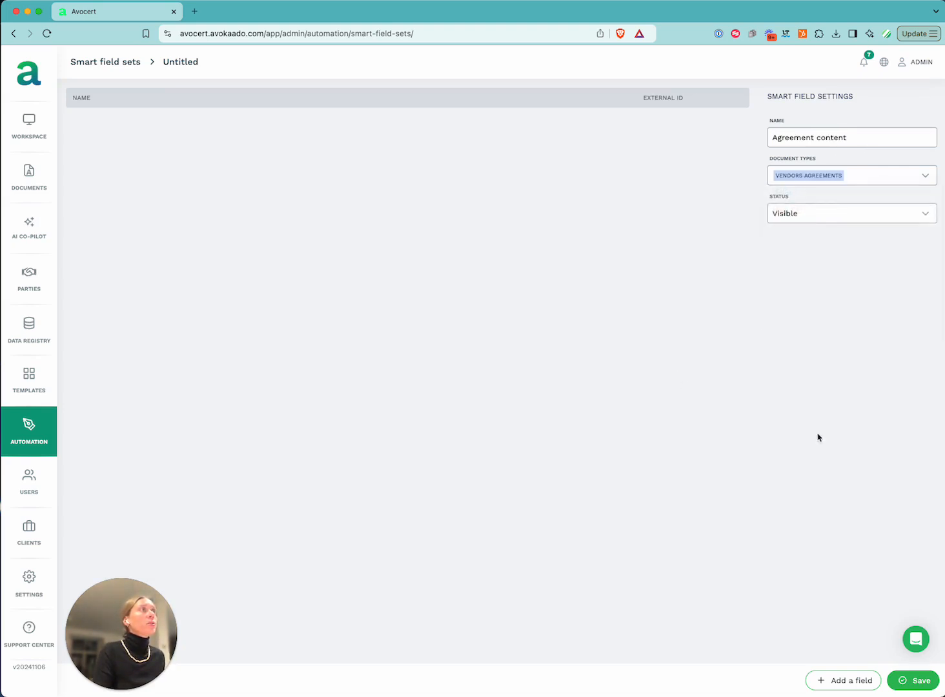
left_click(868, 180)
left_click(879, 315)
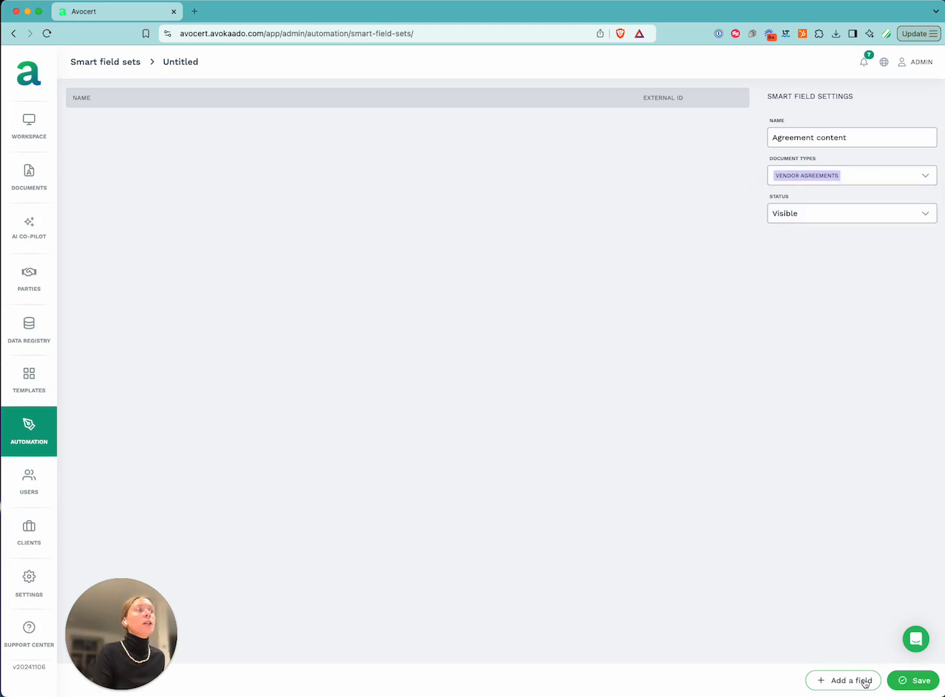
Add text fields 'Description of service provided' and 'Period of services', then save the set
left_click(852, 681)
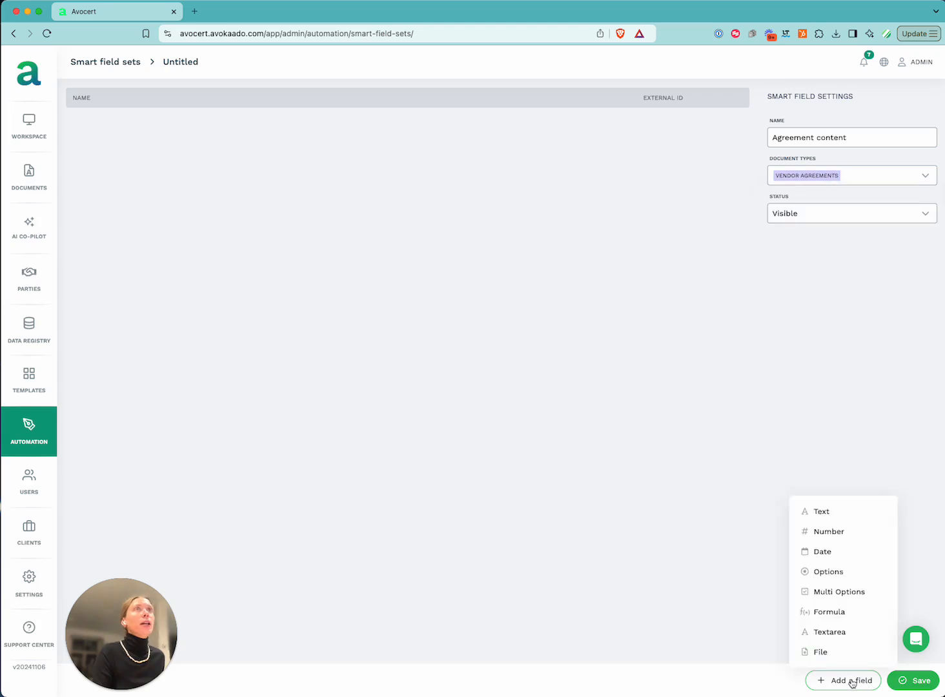
left_click(834, 517)
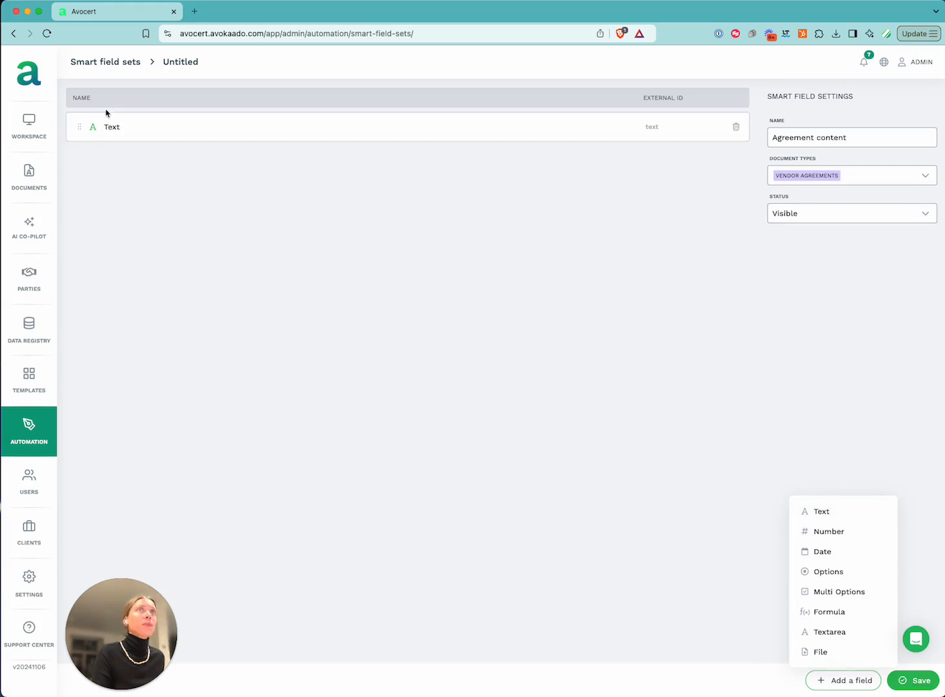
left_click(111, 127)
key("BackSpace")
key("BackSpace")
key("BackSpace")
key("BackSpace")
type("Content of contract")
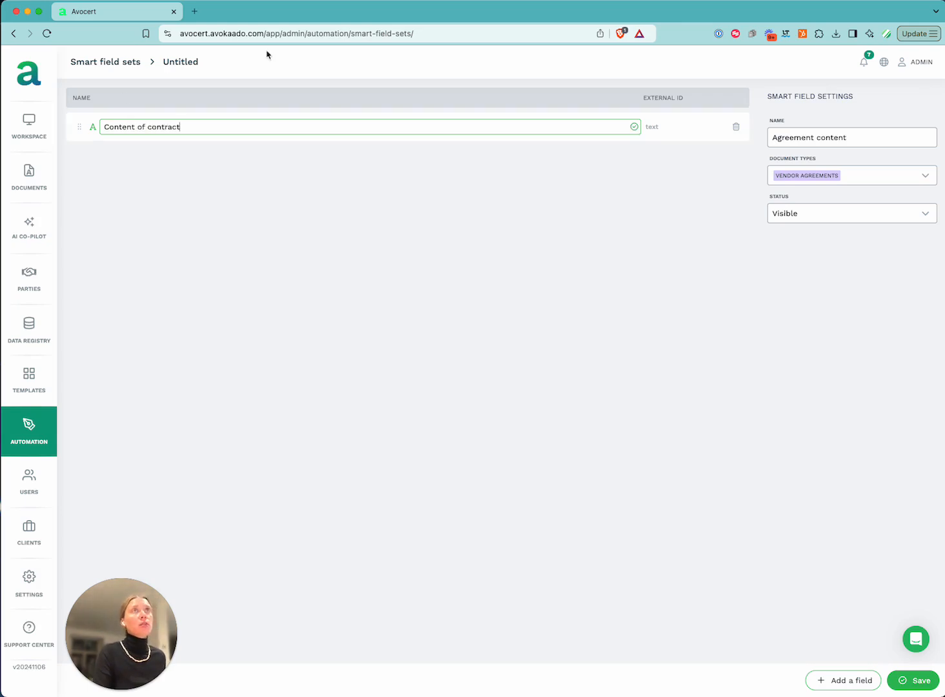
key("super+a")
type("De")
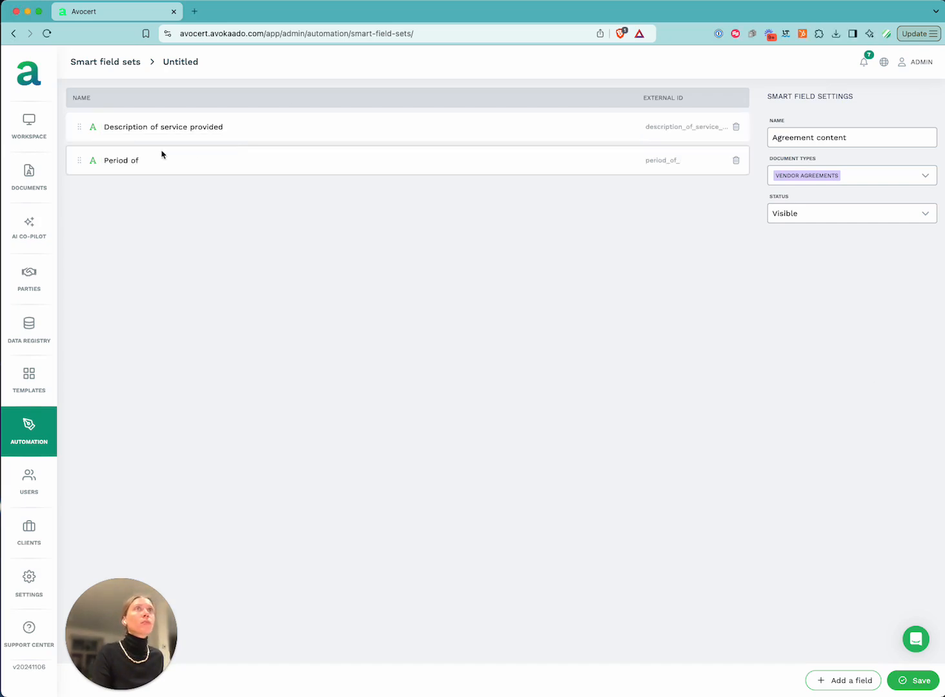
left_click(166, 160)
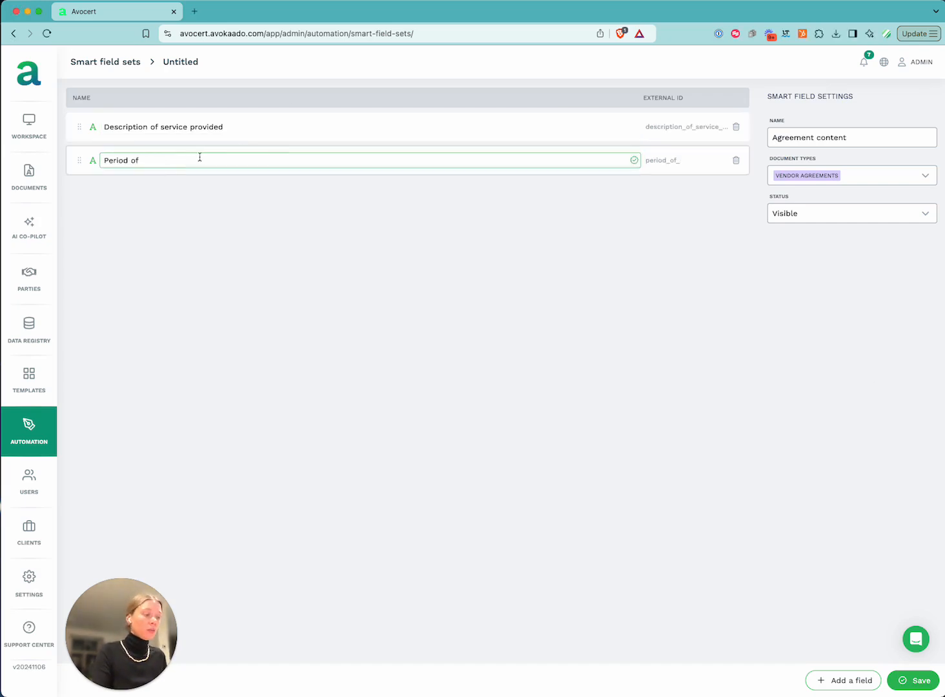
type("services")
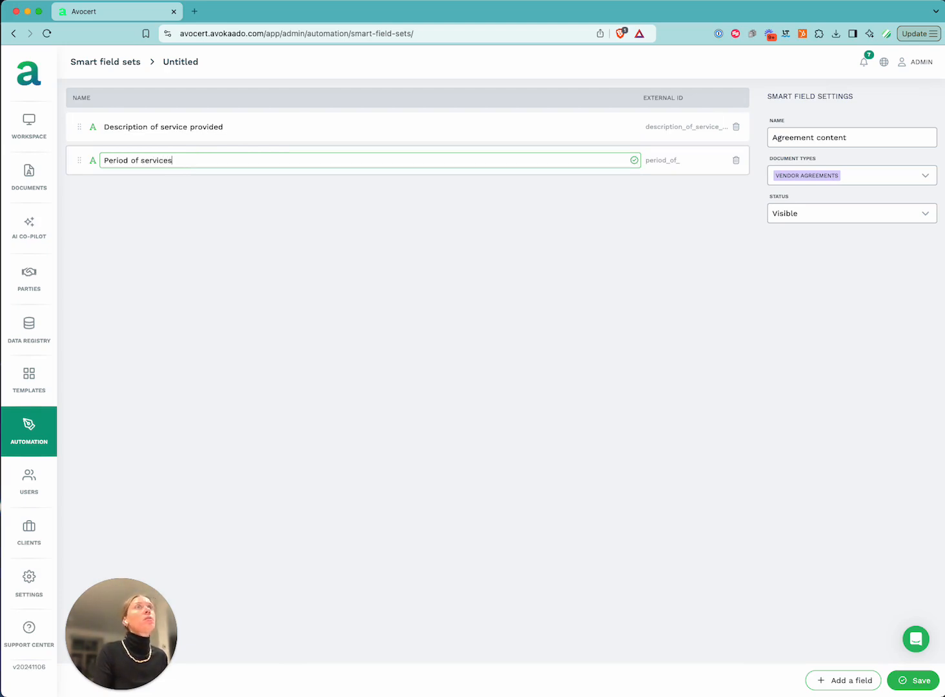
key("Return")
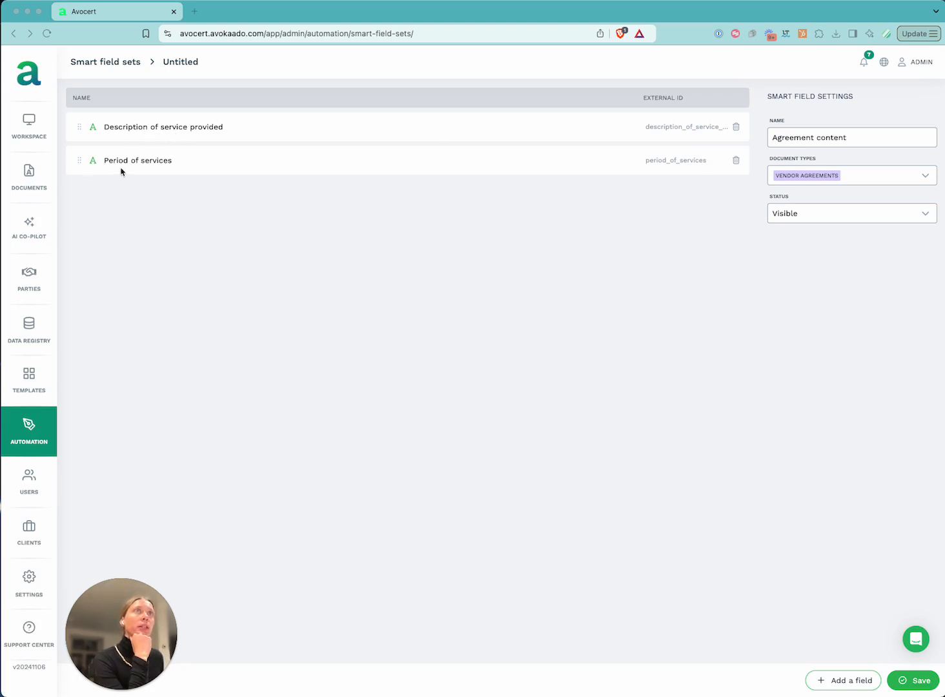
left_click(911, 683)
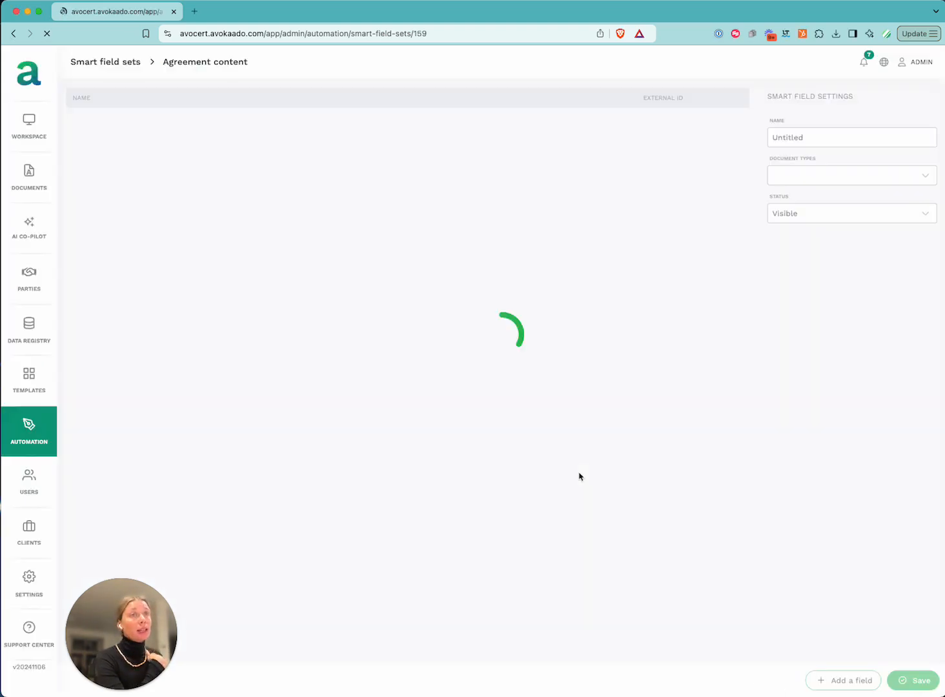
Create a new smart field set named 'Termination of contract' for VENDOR AGREEMENTS
left_click(113, 62)
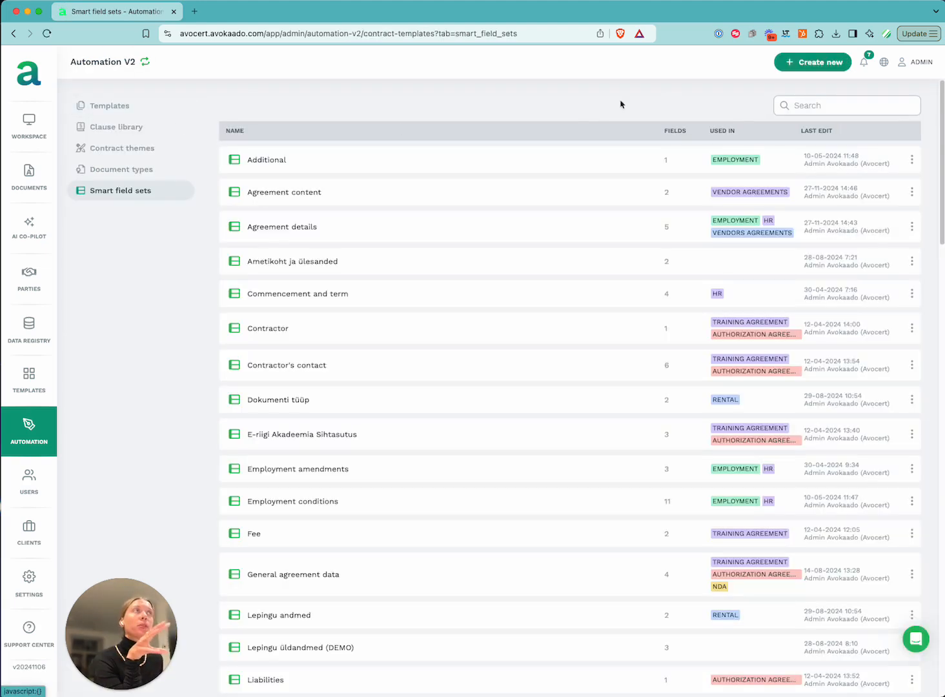
left_click(815, 63)
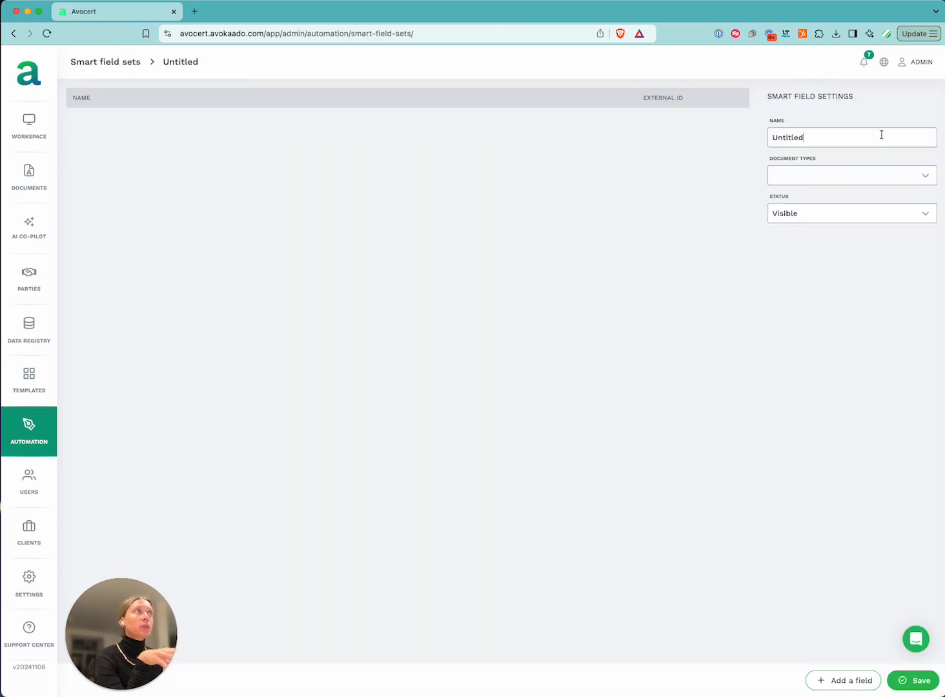
double_click(881, 135)
type("Termination of contract")
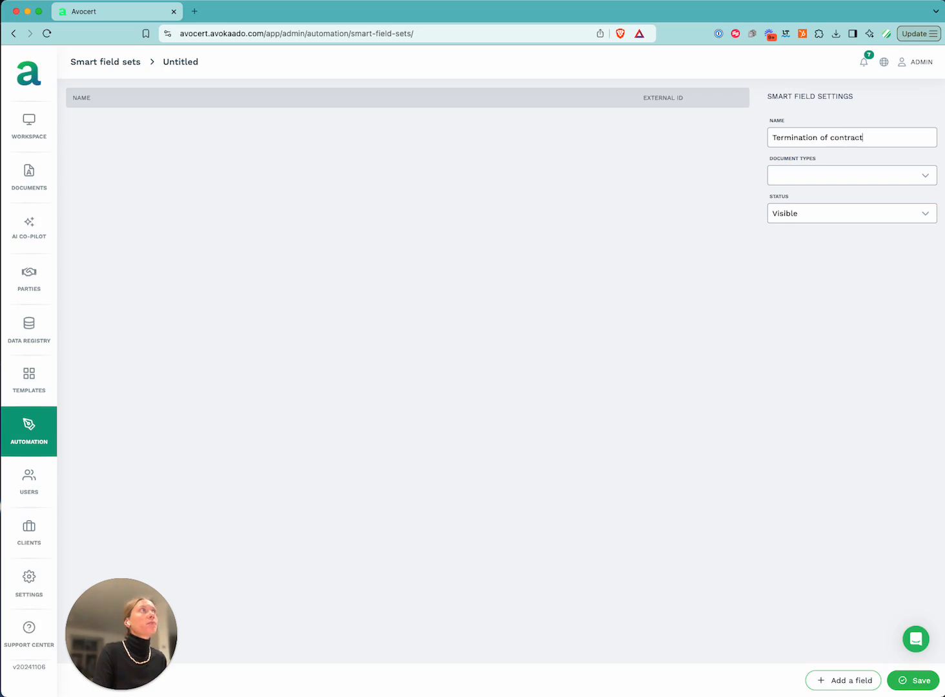
left_click(823, 177)
scroll(832, 258, "down", 5)
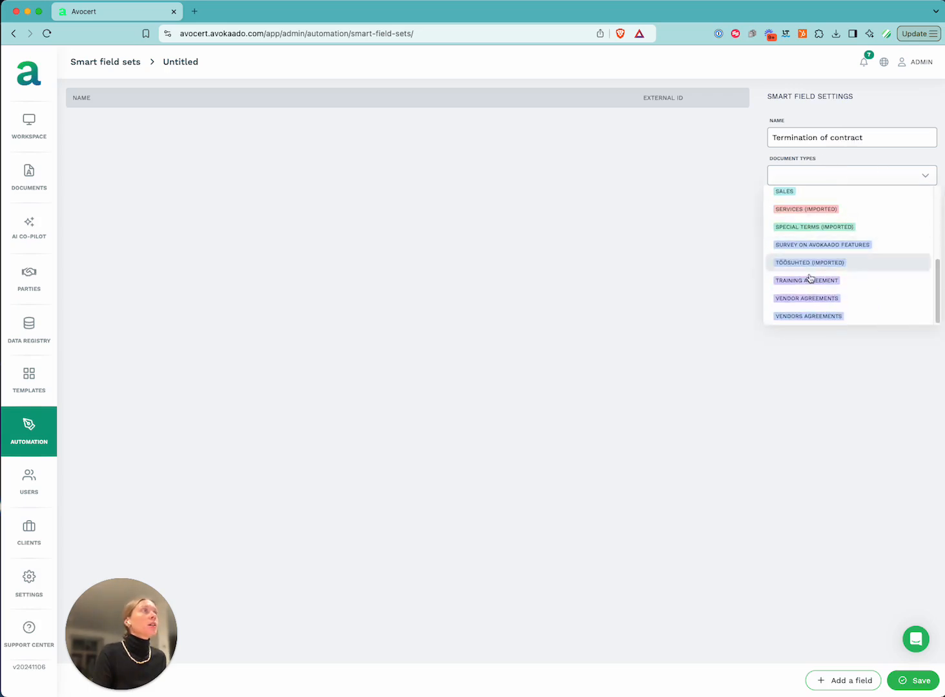
left_click(812, 299)
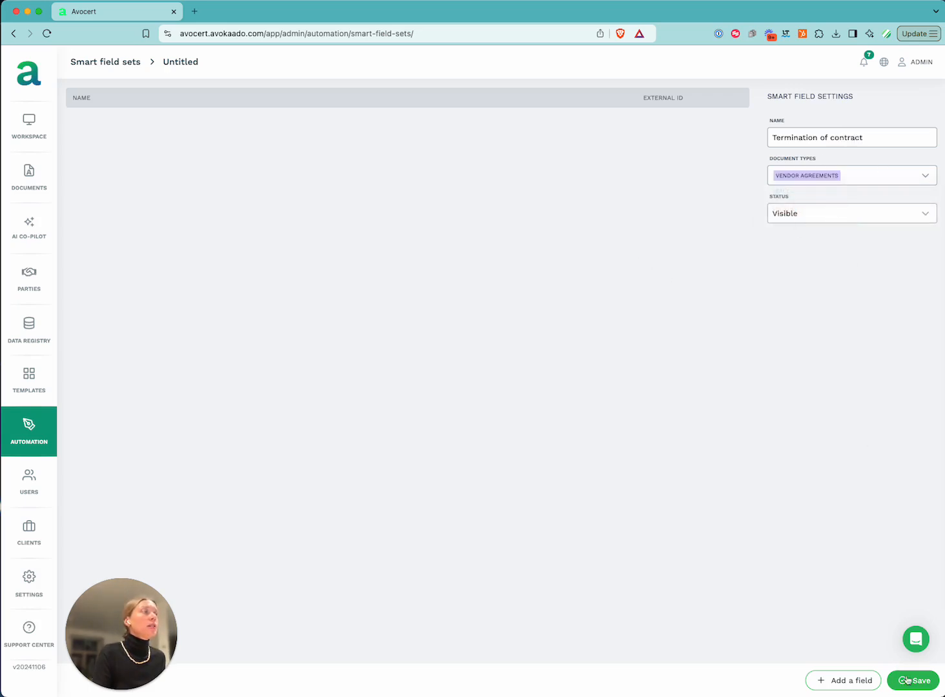
Add a 'Contract end date' date field and a 'Renewal terms' text field, then save
left_click(876, 682)
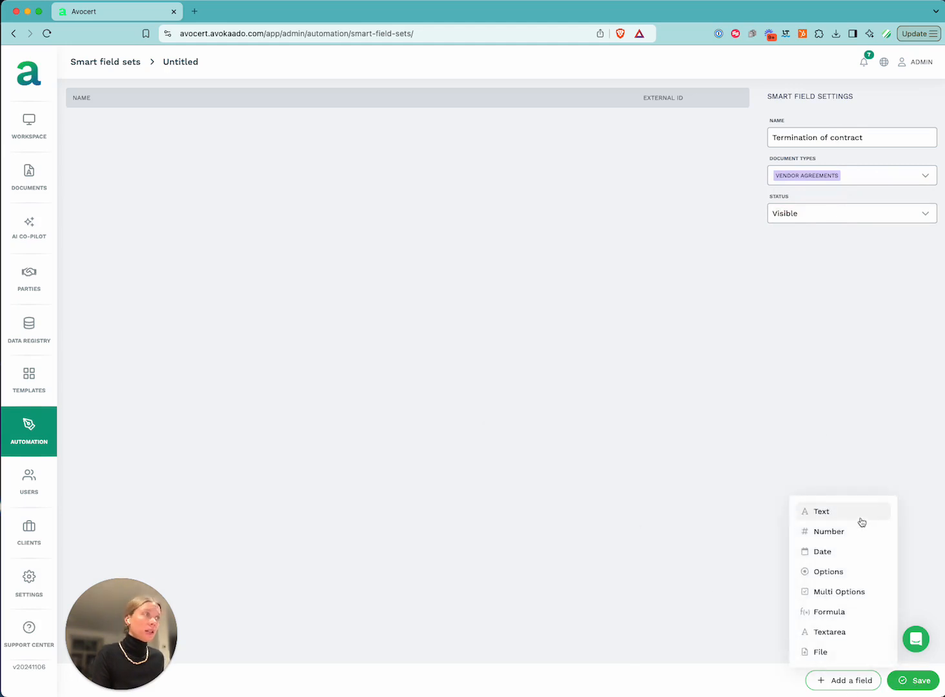
left_click(848, 551)
left_click(123, 127)
type("Contra")
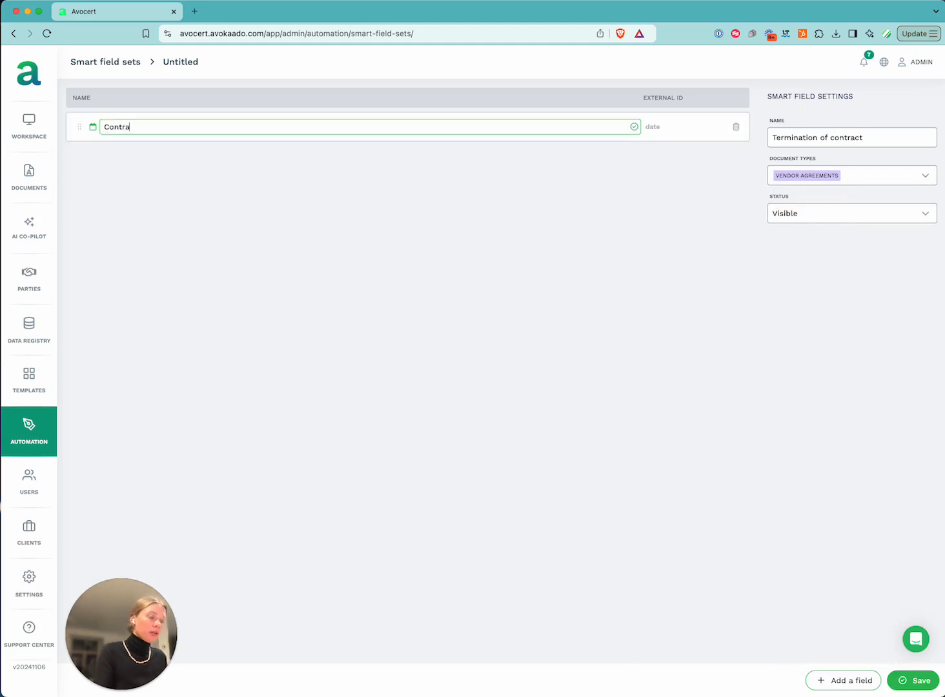
type("ct end date")
left_click(196, 178)
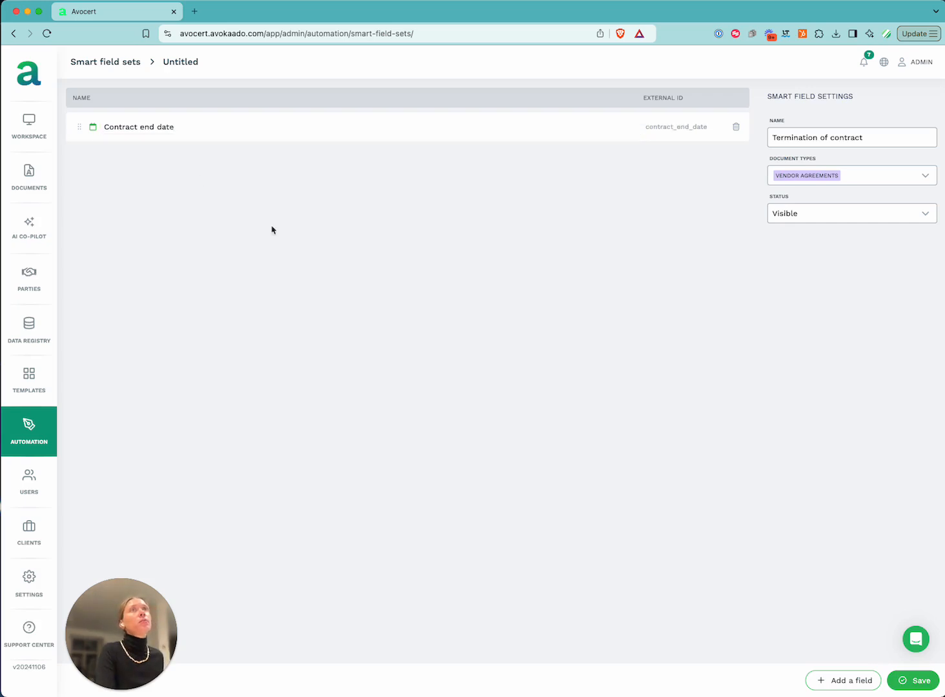
left_click(830, 675)
left_click(822, 511)
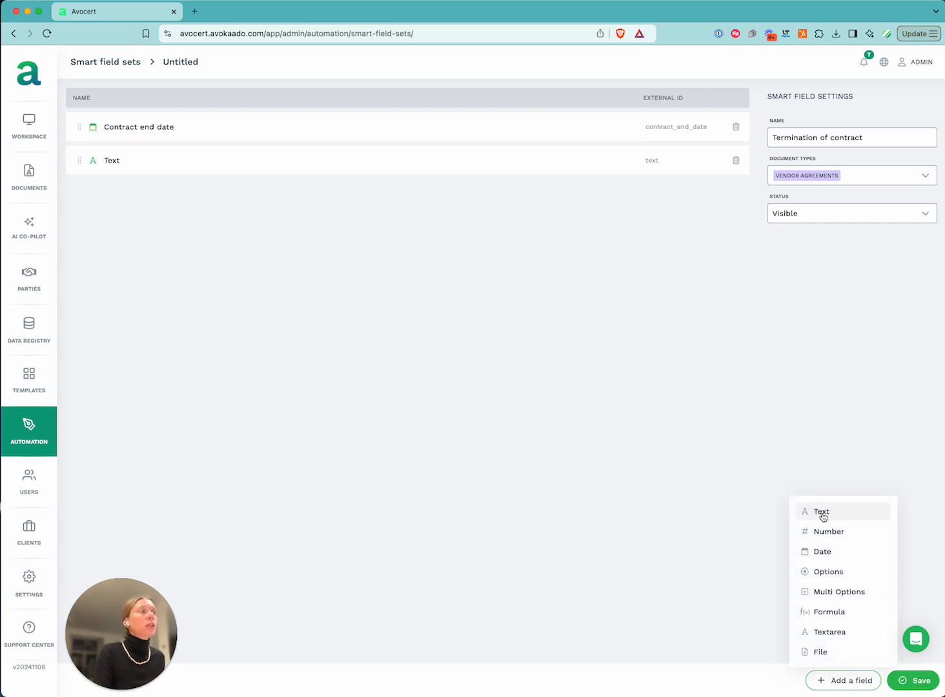
left_click(144, 156)
type("Re")
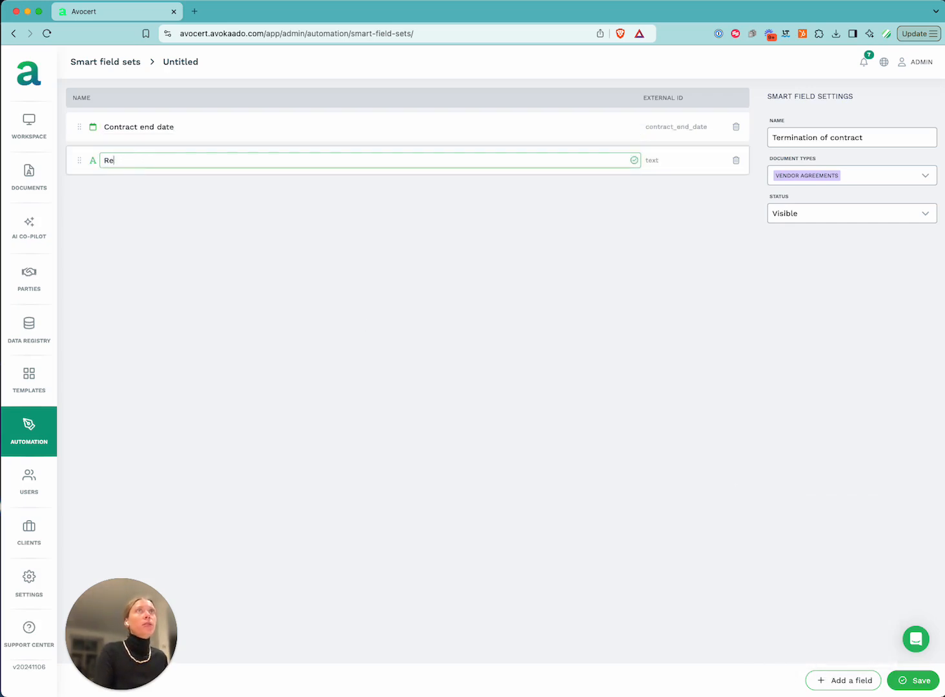
type("newal terms")
key("Return")
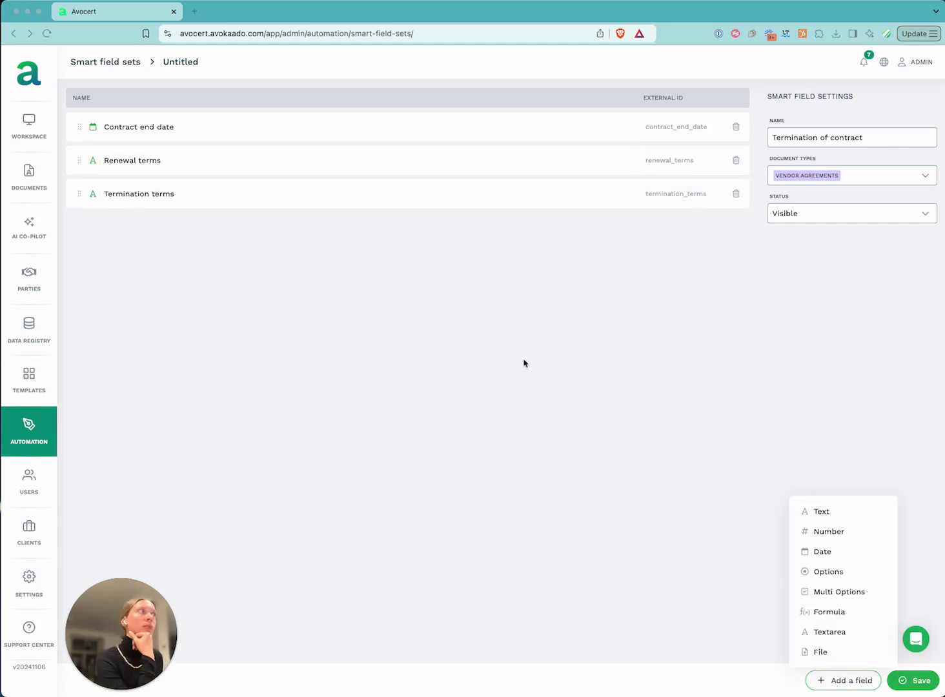
left_click(922, 683)
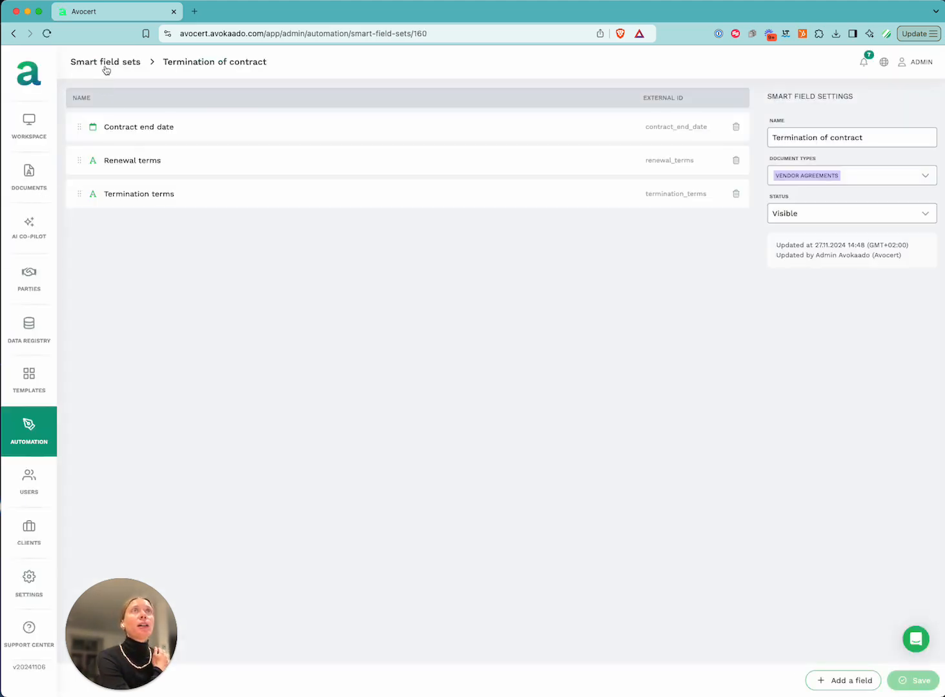
Add a 'Responsible person' text field to the Agreement content set and save
left_click(105, 66)
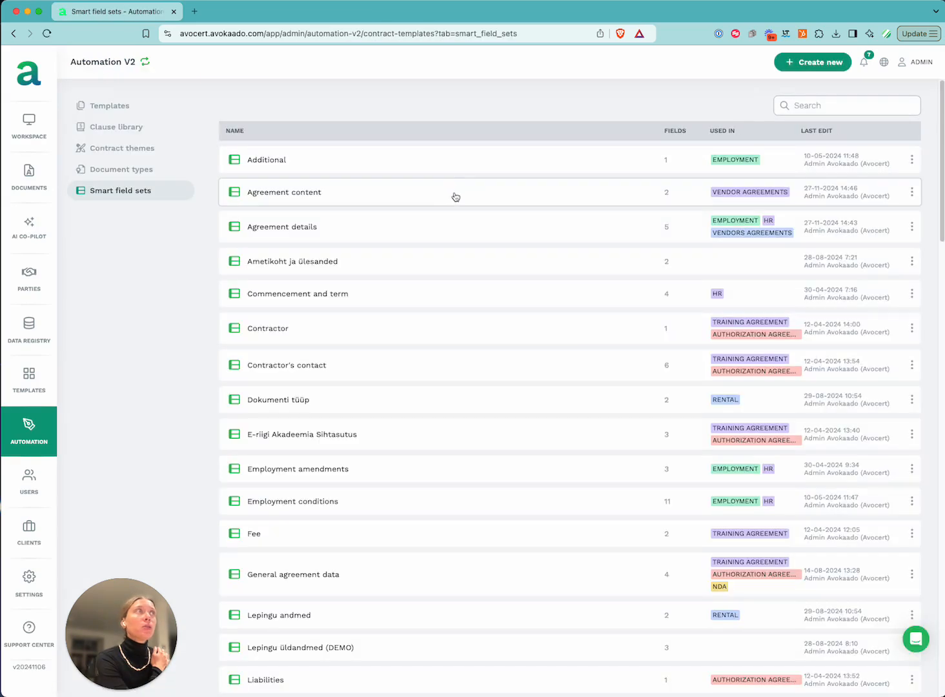
left_click(350, 195)
left_click(839, 680)
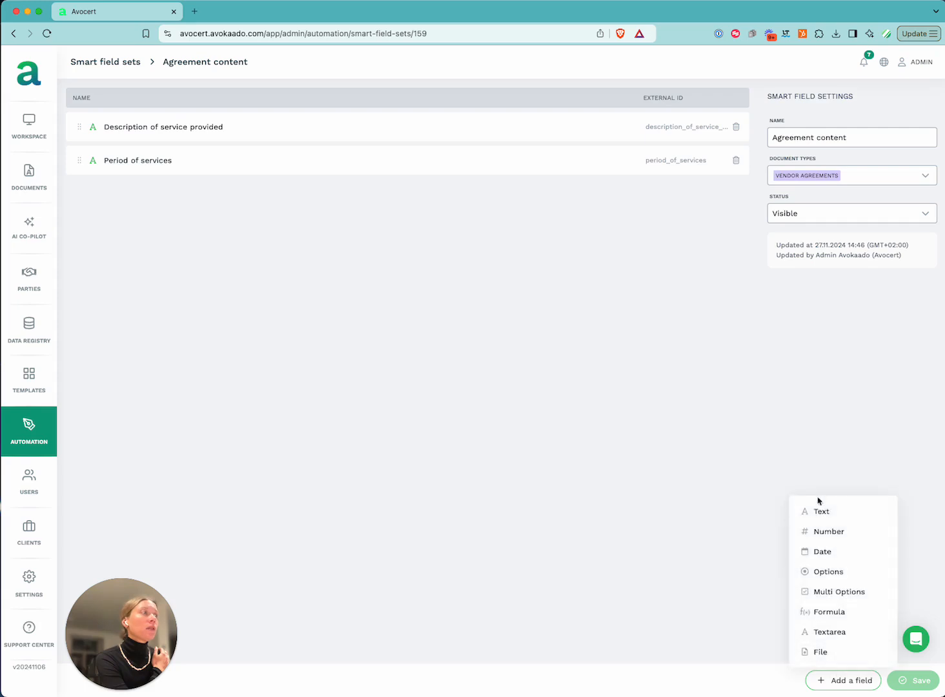
left_click(846, 514)
left_click(125, 193)
double_click(125, 193)
type("Res")
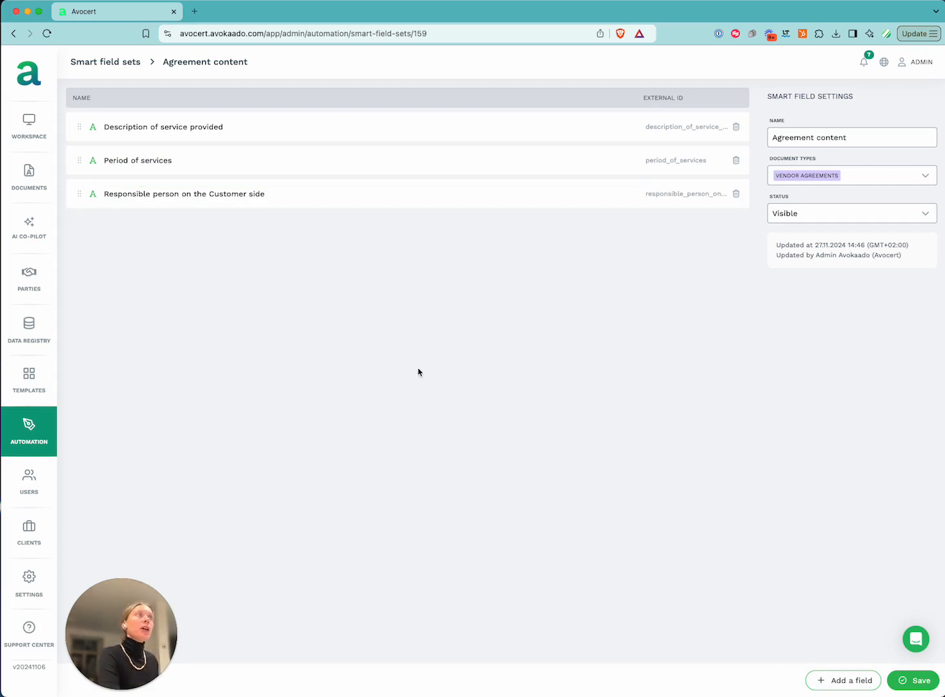
left_click(918, 682)
Add a 'Fee for services' text field, move it to the top, and save
left_click(845, 680)
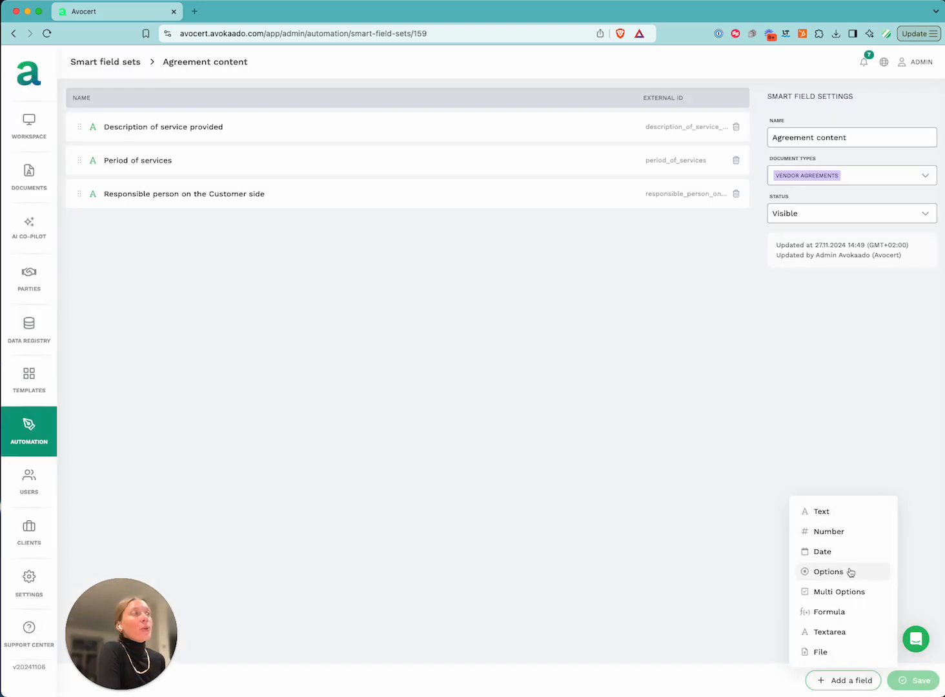
left_click(836, 514)
left_click(121, 227)
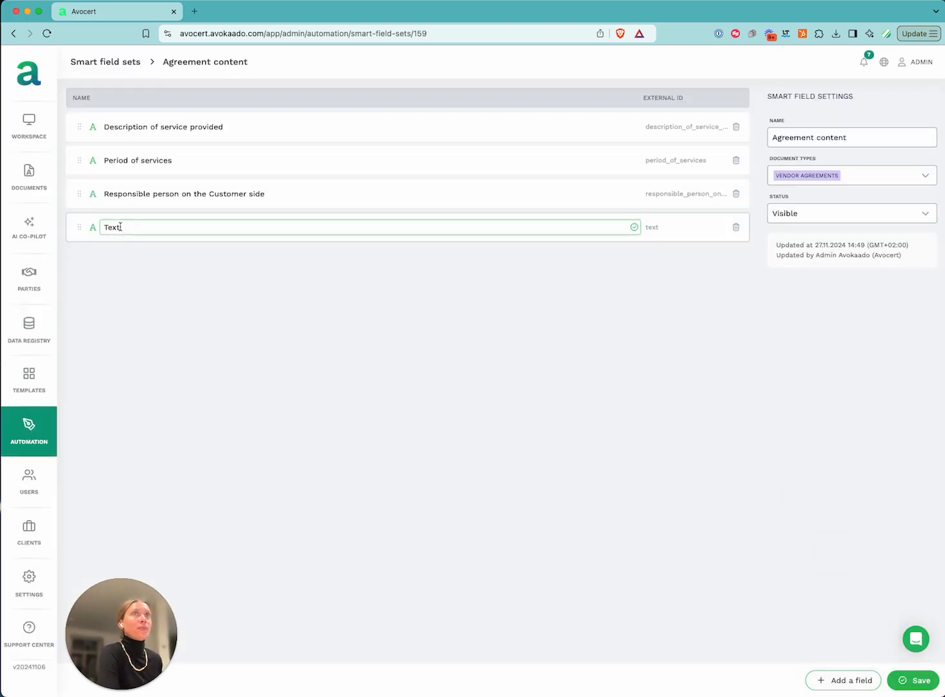
double_click(120, 227)
type("Fee for services")
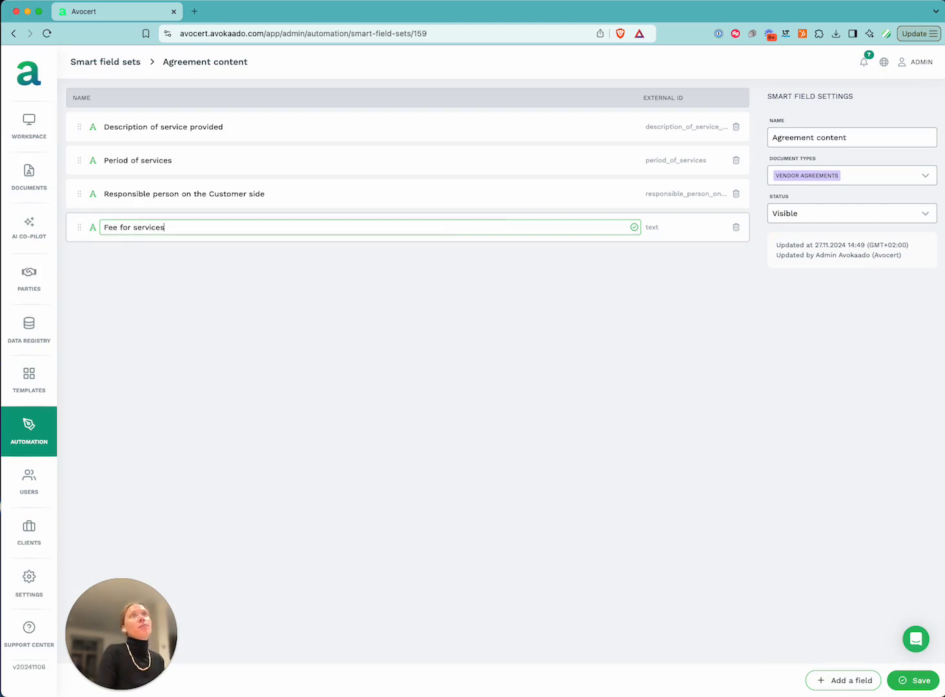
key("Return")
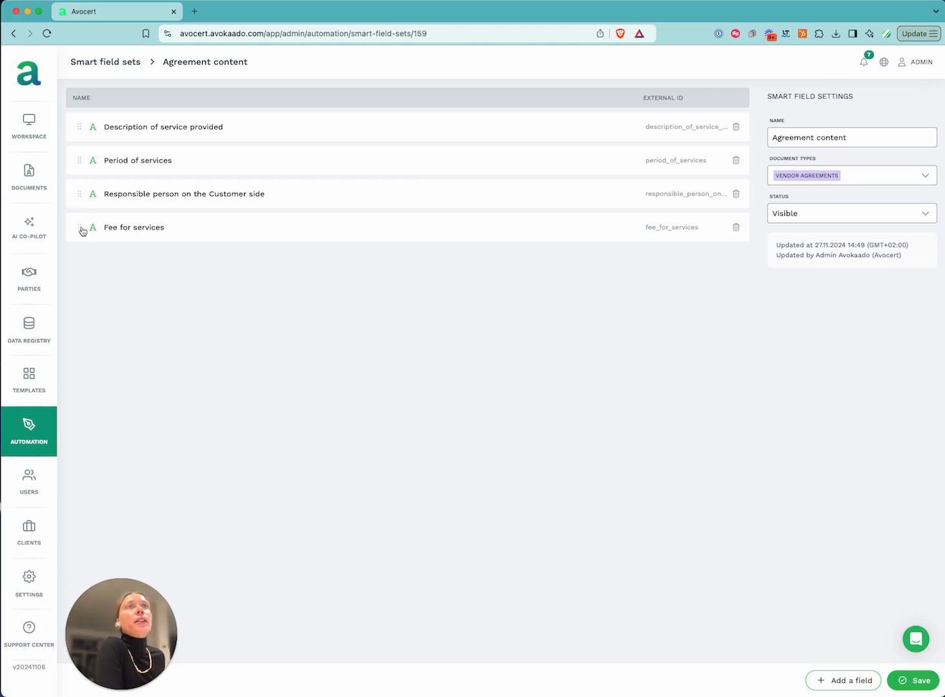
left_click_drag(81, 234, 80, 126)
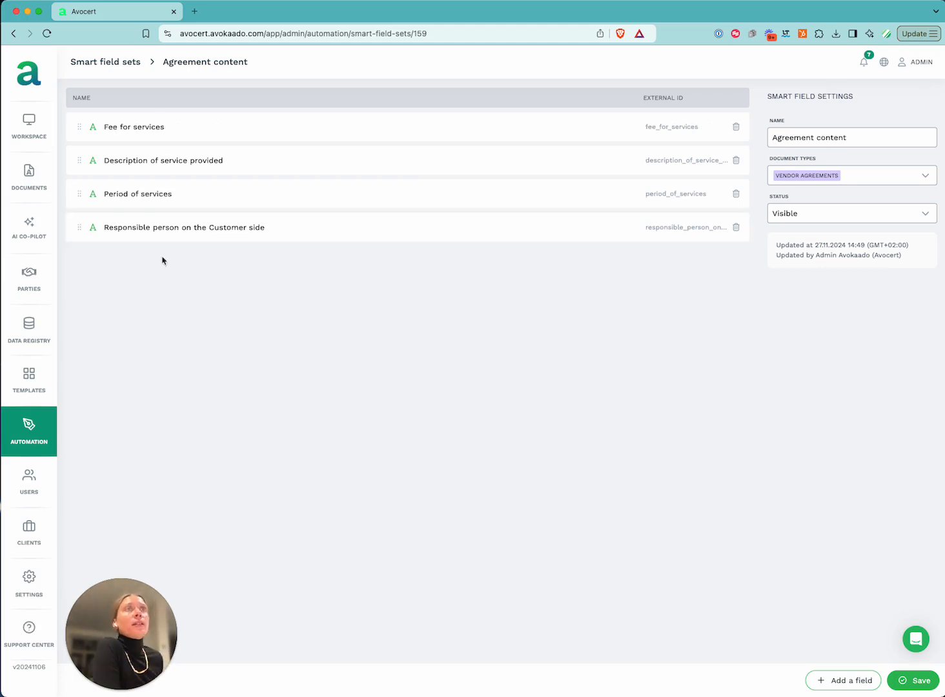
left_click(920, 683)
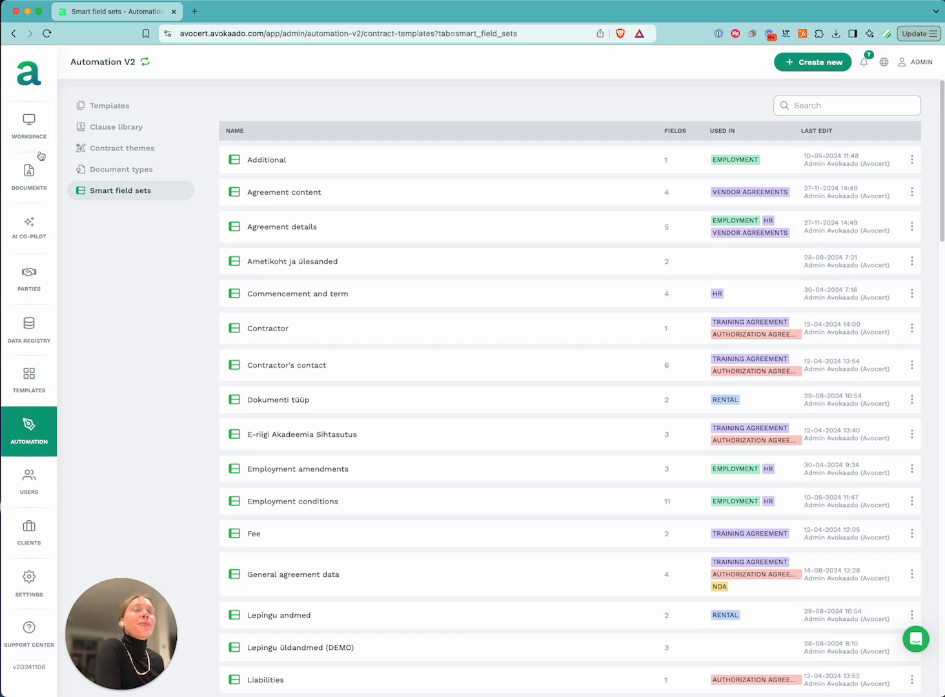
Load the Customer Support PDF and Service Contract .asice files from Downloads into the AI co-pilot
left_click(23, 231)
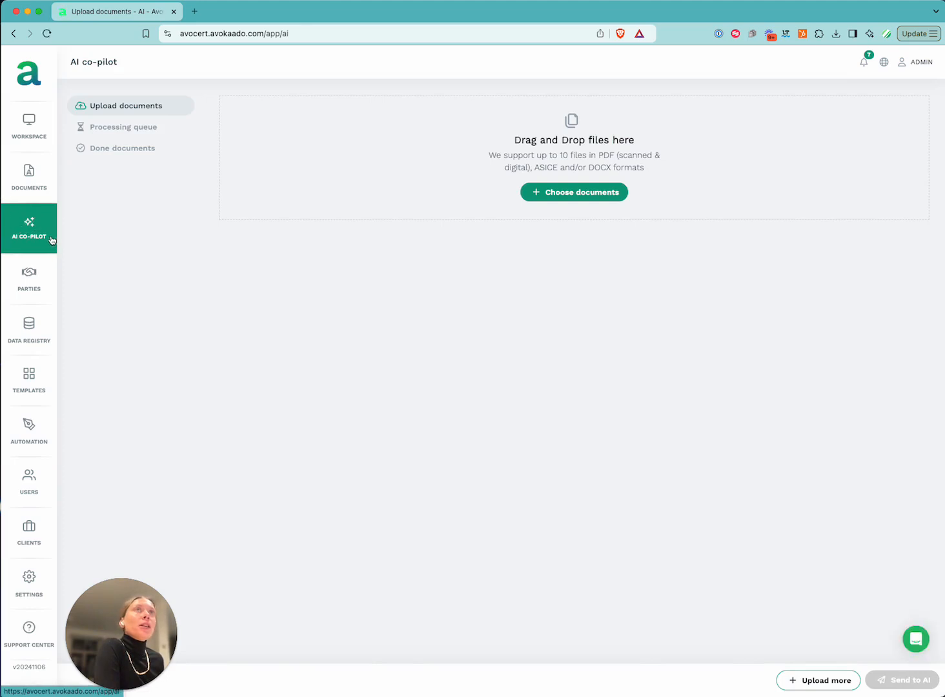
left_click(552, 194)
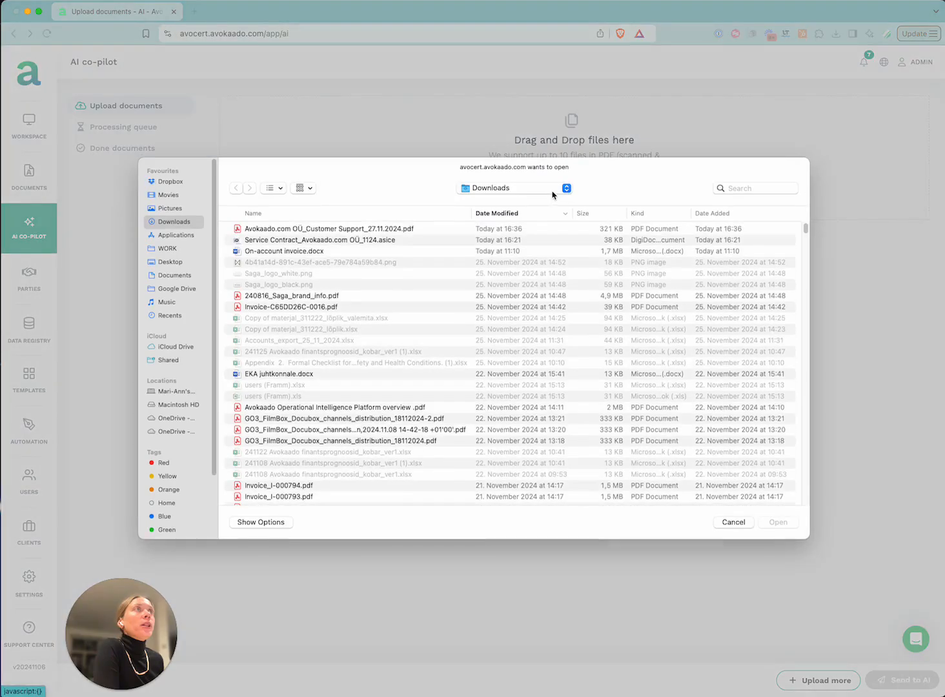
left_click(304, 231)
left_click(324, 244, "shift")
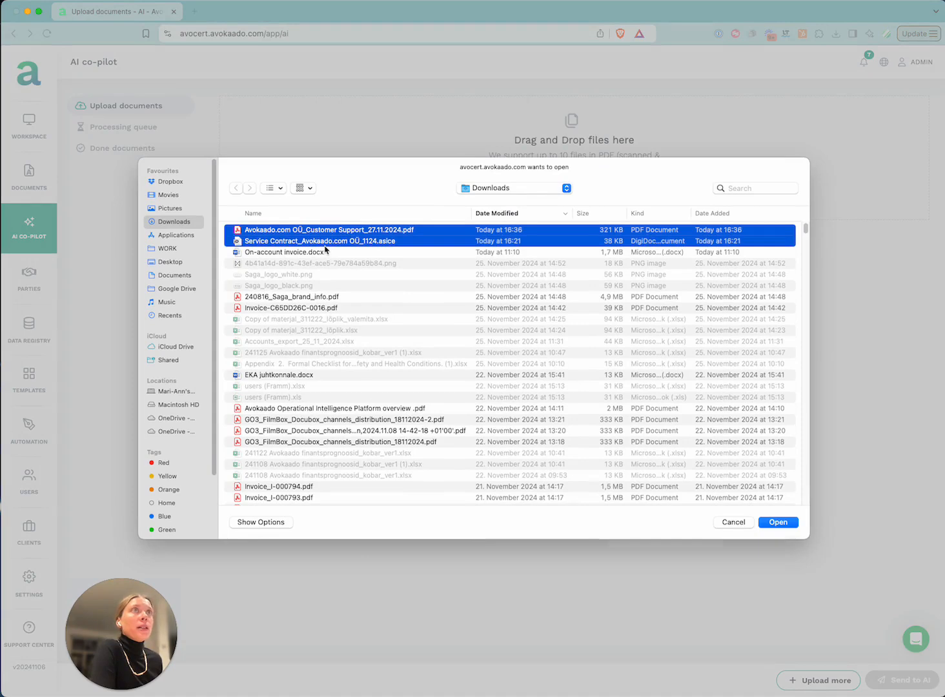
key("Return")
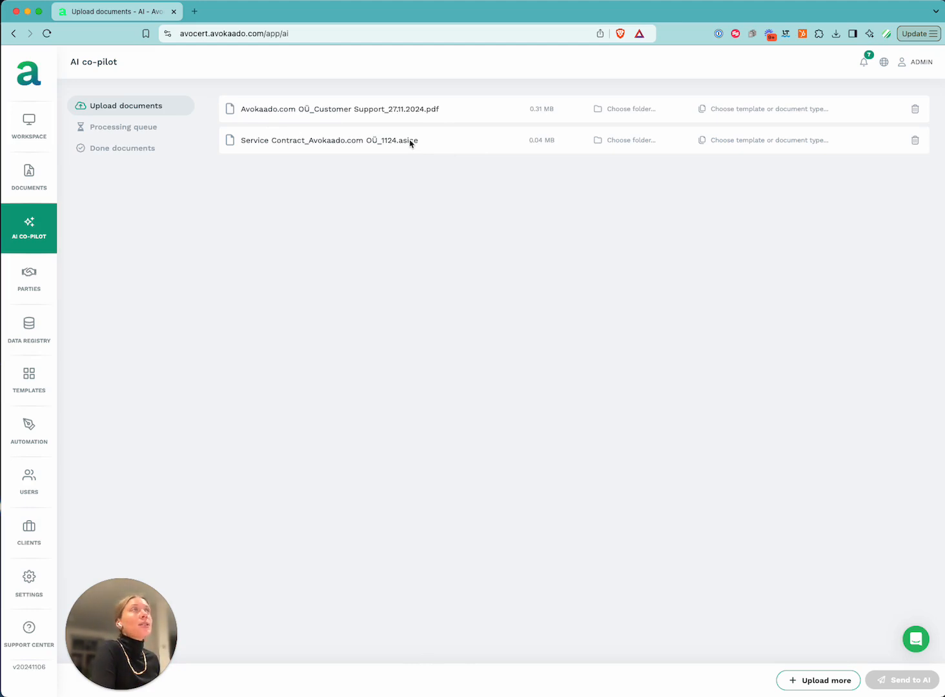
Set the template of both uploaded contracts to Vendor agreements
left_click(740, 113)
left_click(749, 137)
type("vend")
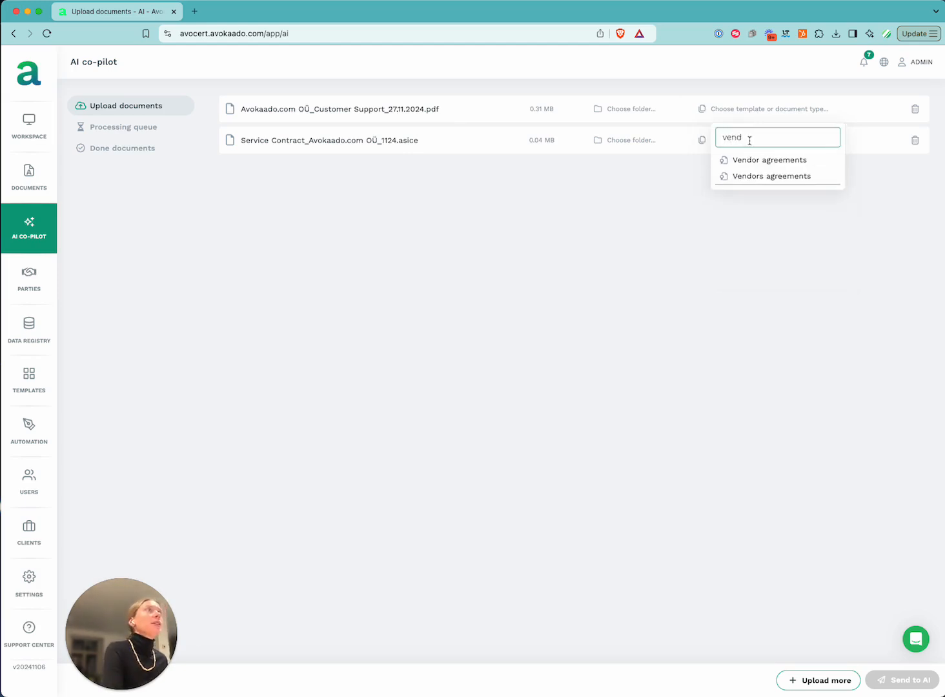
left_click(794, 160)
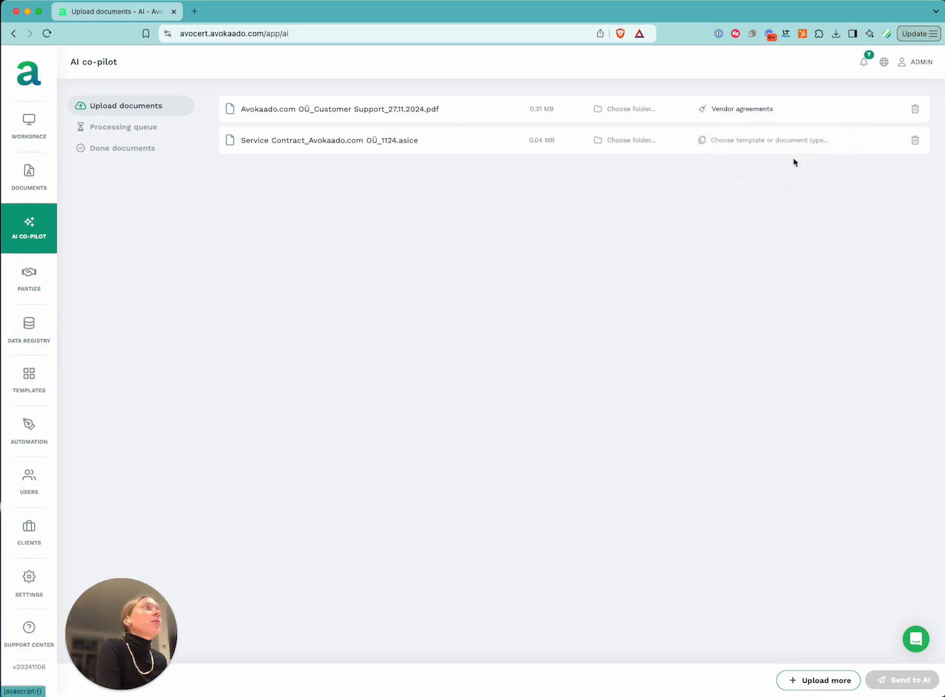
left_click(735, 141)
left_click(735, 167)
type("vend")
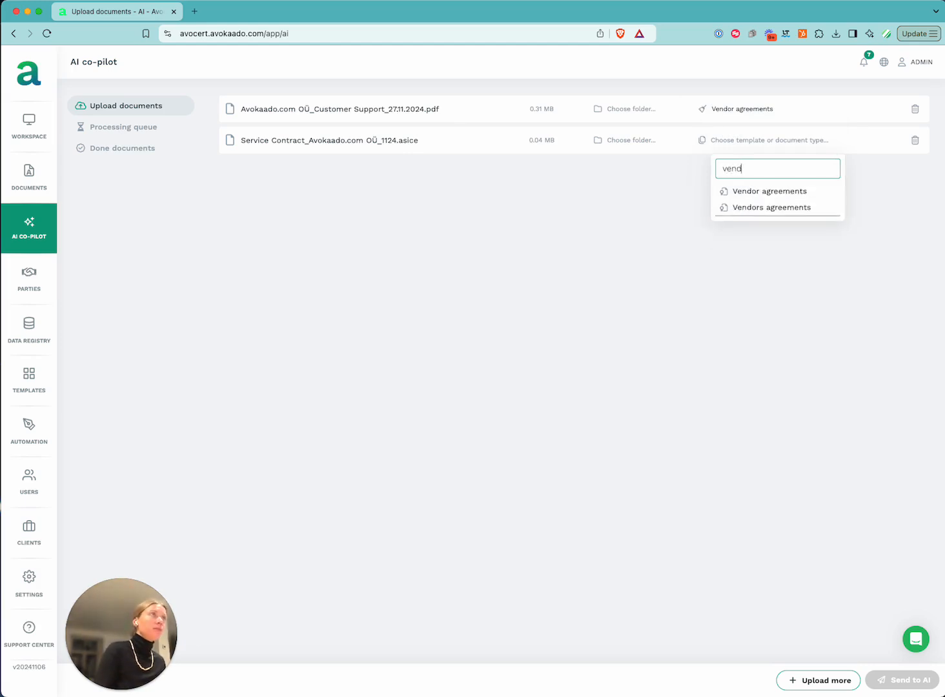
left_click(751, 192)
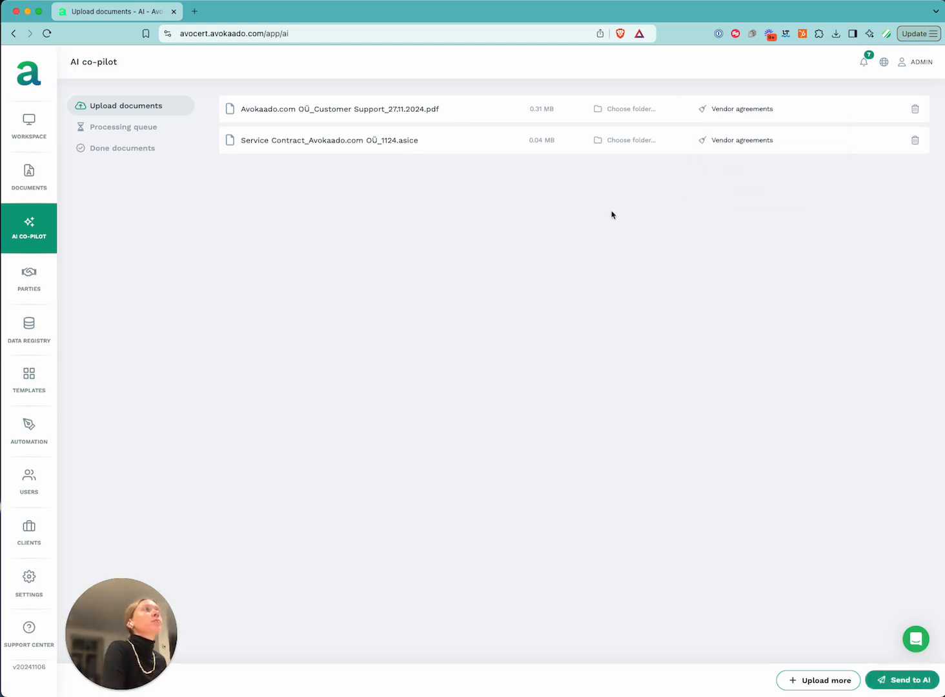
File both contracts in the Vendor agreements folder and send them to the AI
left_click(630, 143)
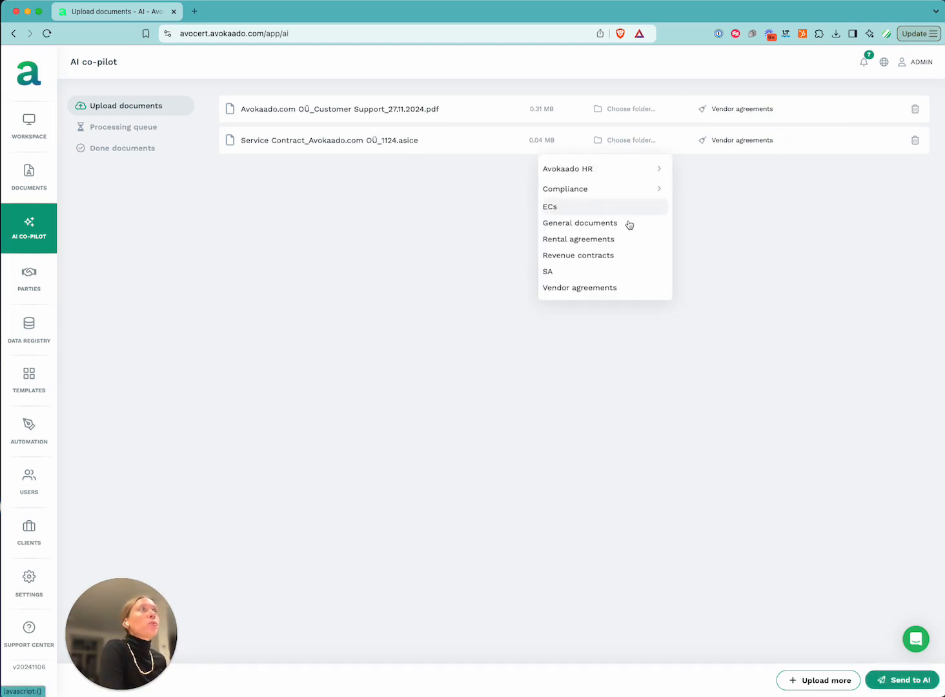
left_click(601, 288)
left_click(633, 114)
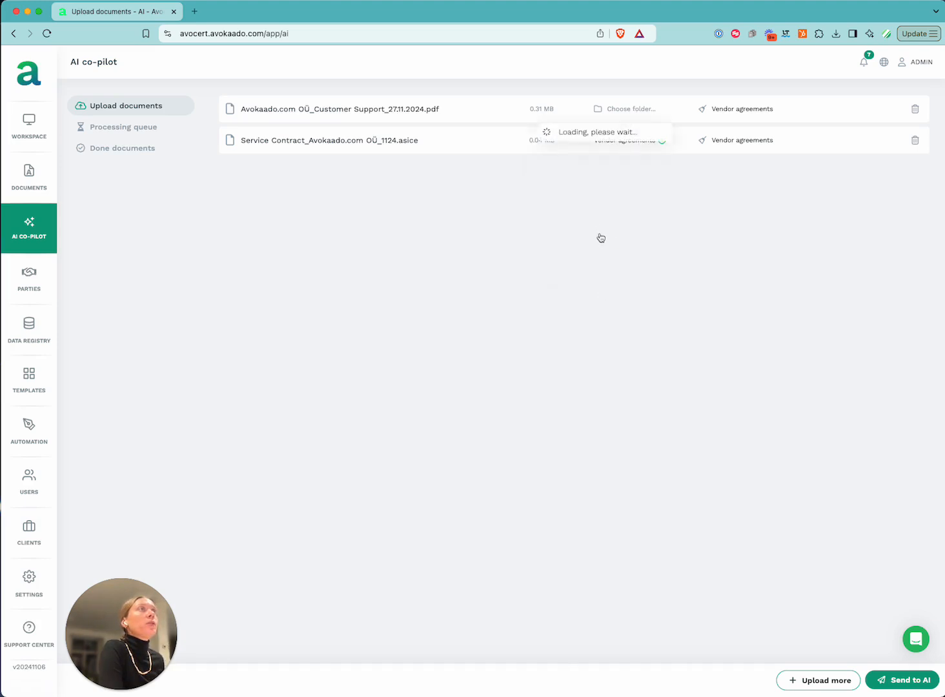
left_click(571, 257)
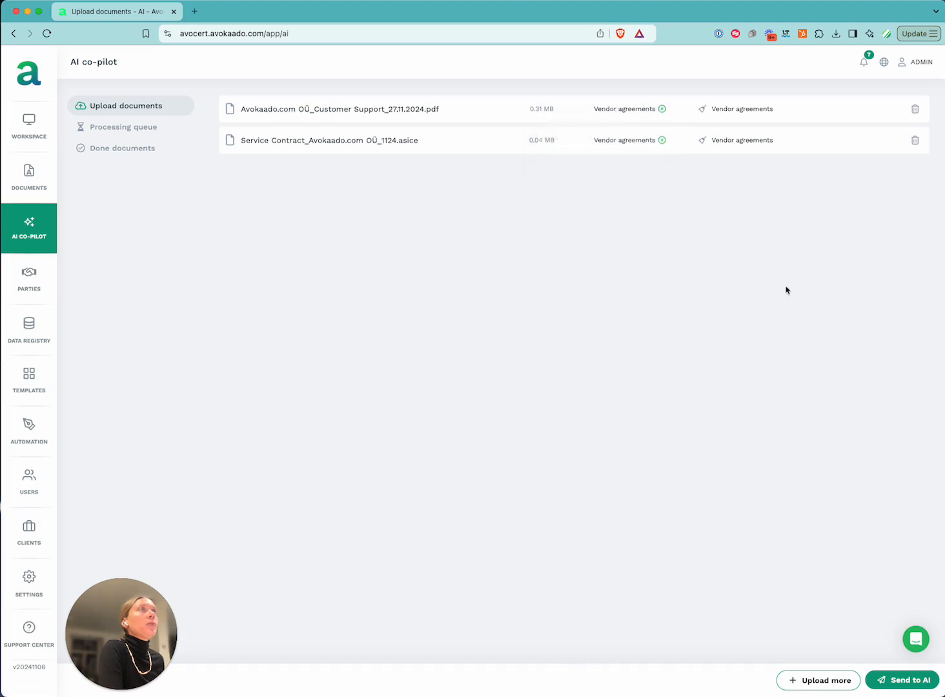
left_click(913, 682)
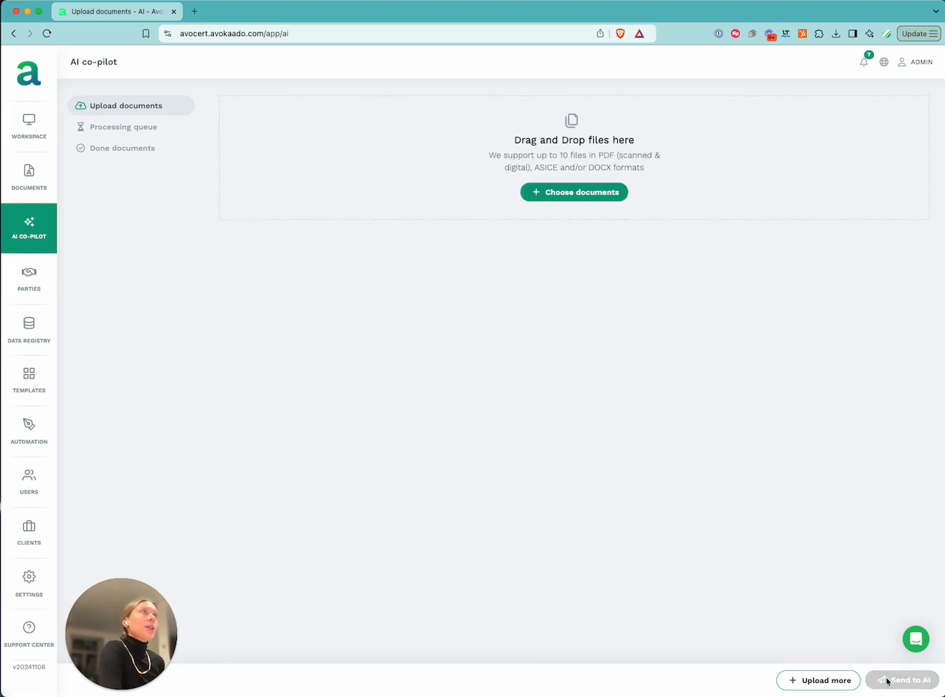
Show the AI co-pilot's Done documents list from the Processing queue
left_click(120, 130)
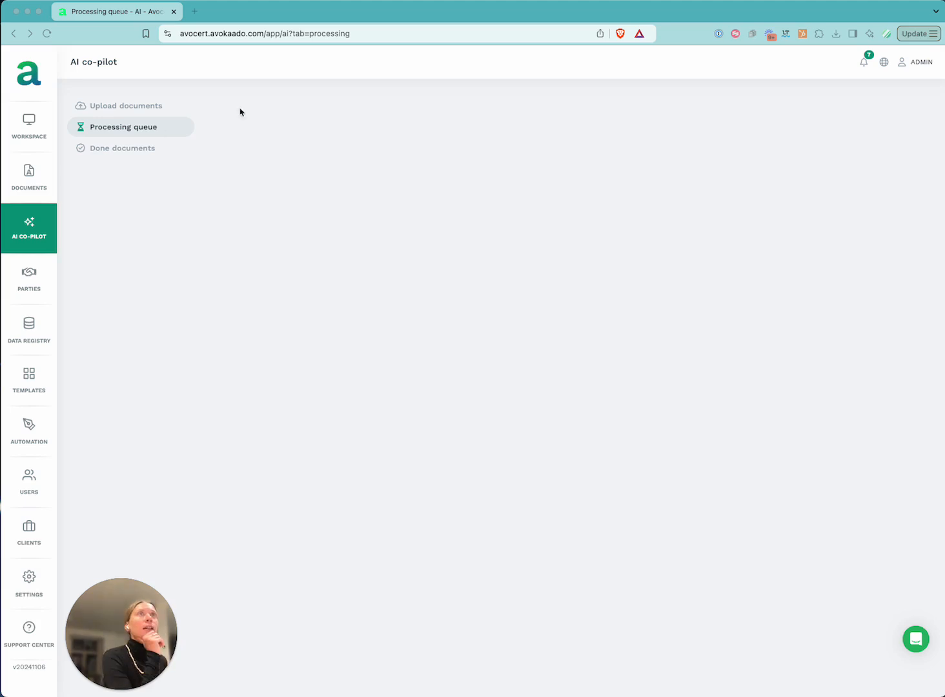
left_click(143, 149)
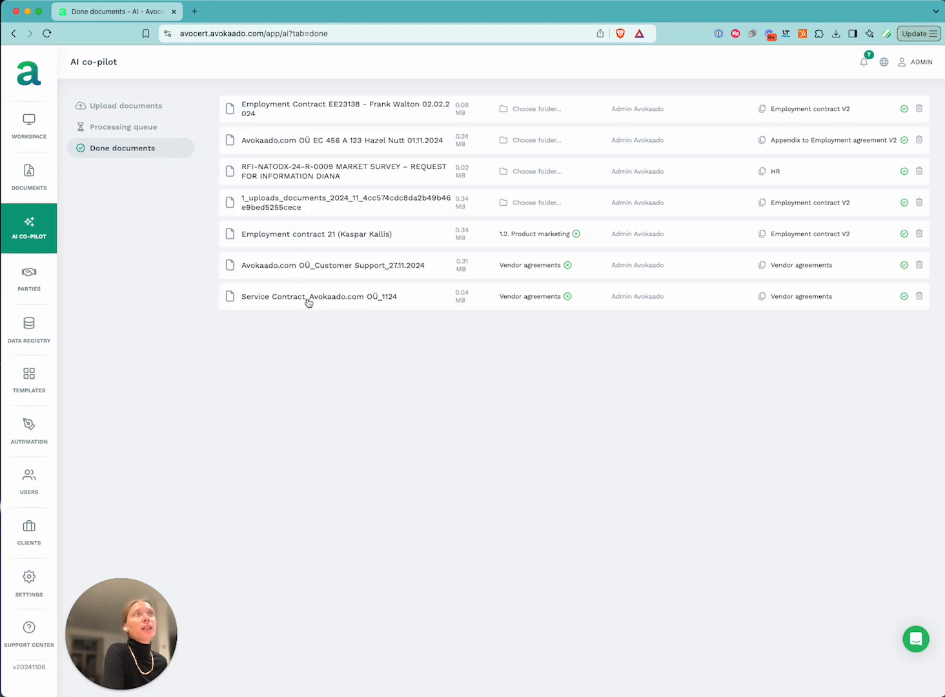
Open the processed Service Contract's review page from Done documents
left_click(310, 298)
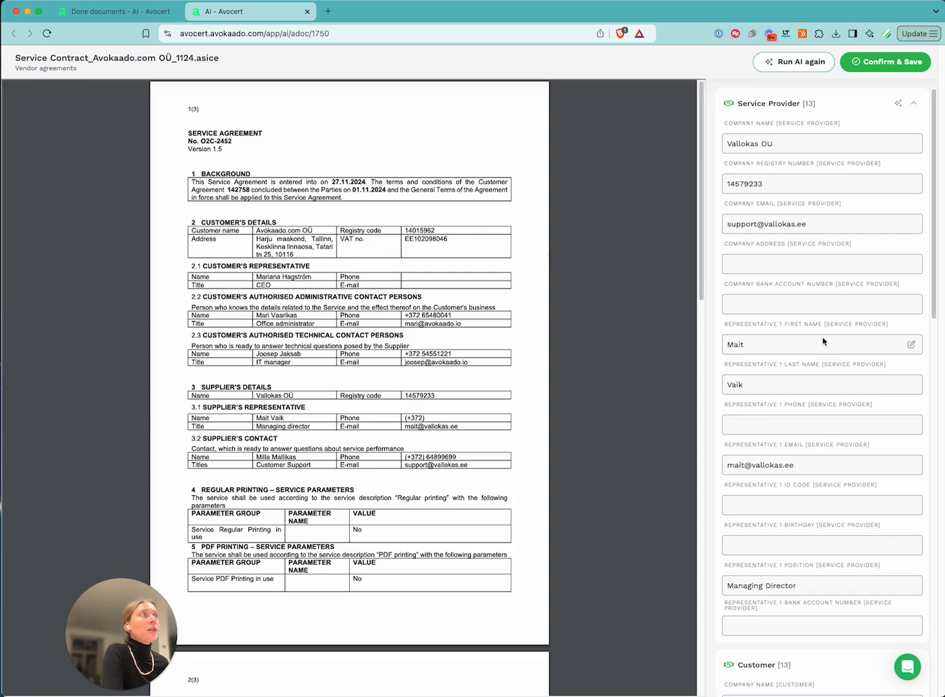
scroll(823, 341, "down", 15)
scroll(825, 343, "down", 5)
scroll(824, 341, "up", 18)
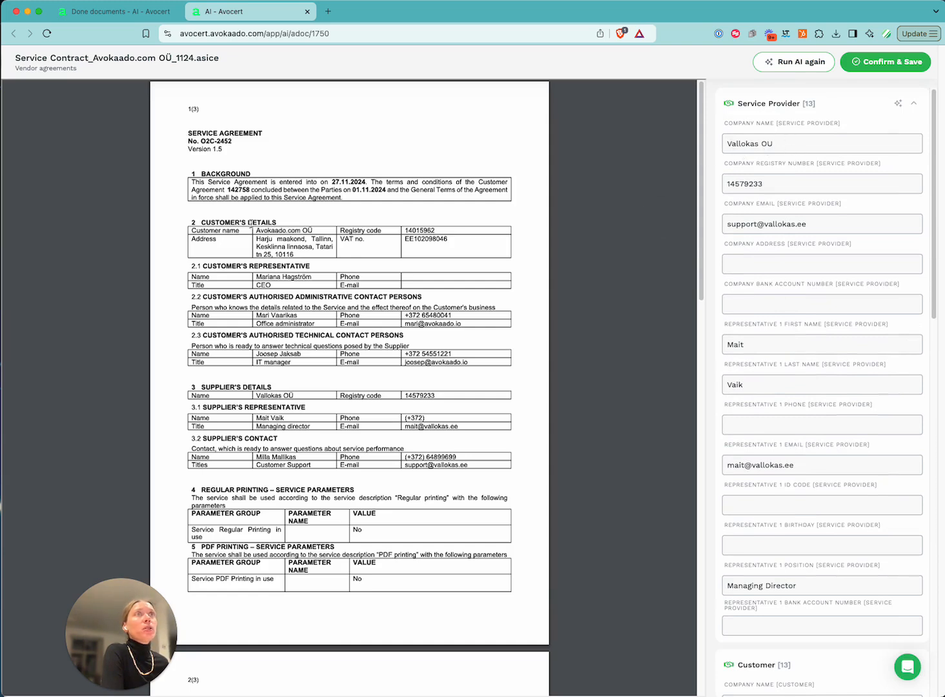
left_click_drag(256, 397, 307, 395)
left_click(314, 399)
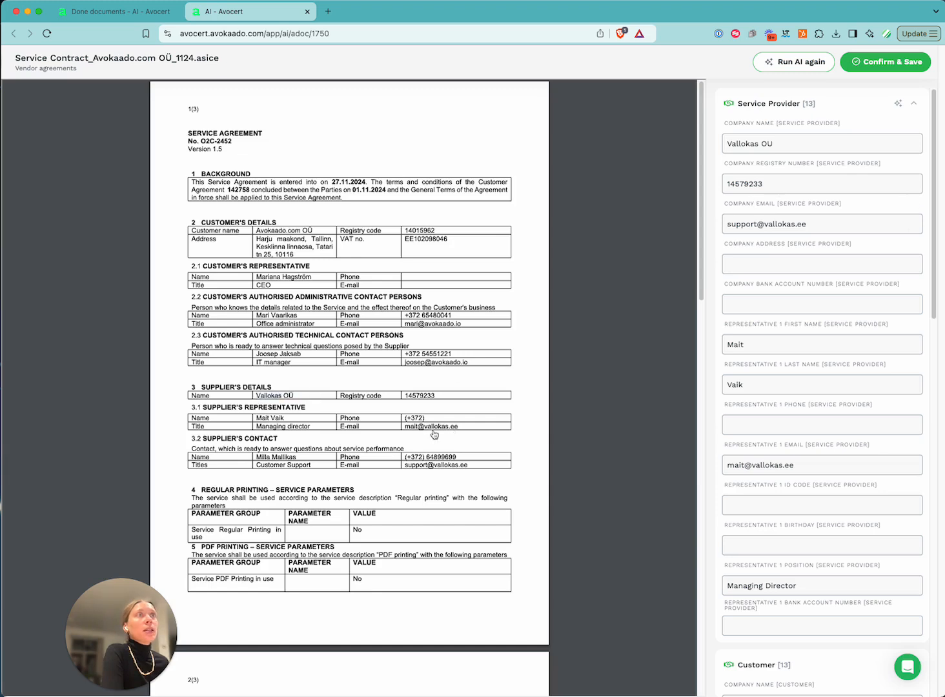
left_click_drag(406, 396, 430, 397)
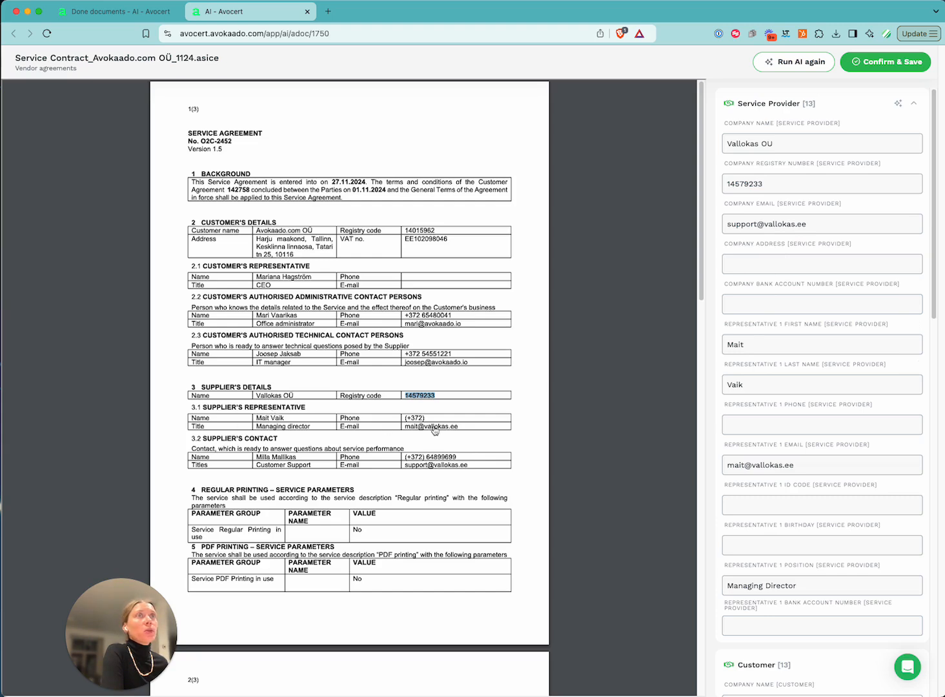
scroll(807, 426, "down", 2)
scroll(807, 429, "down", 3)
scroll(774, 497, "down", 15)
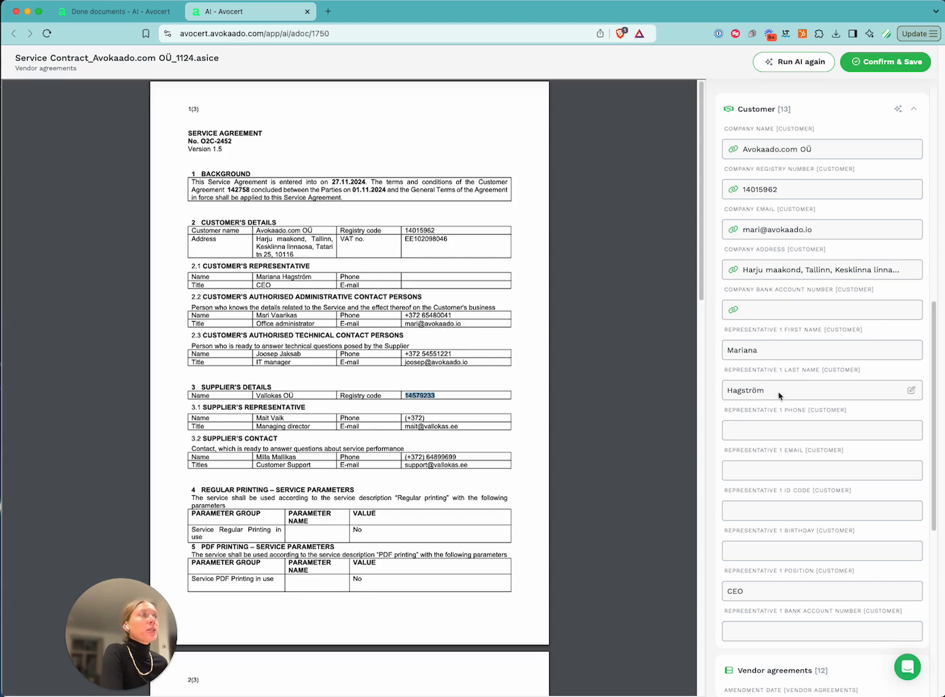
scroll(779, 395, "down", 5)
scroll(763, 439, "down", 7)
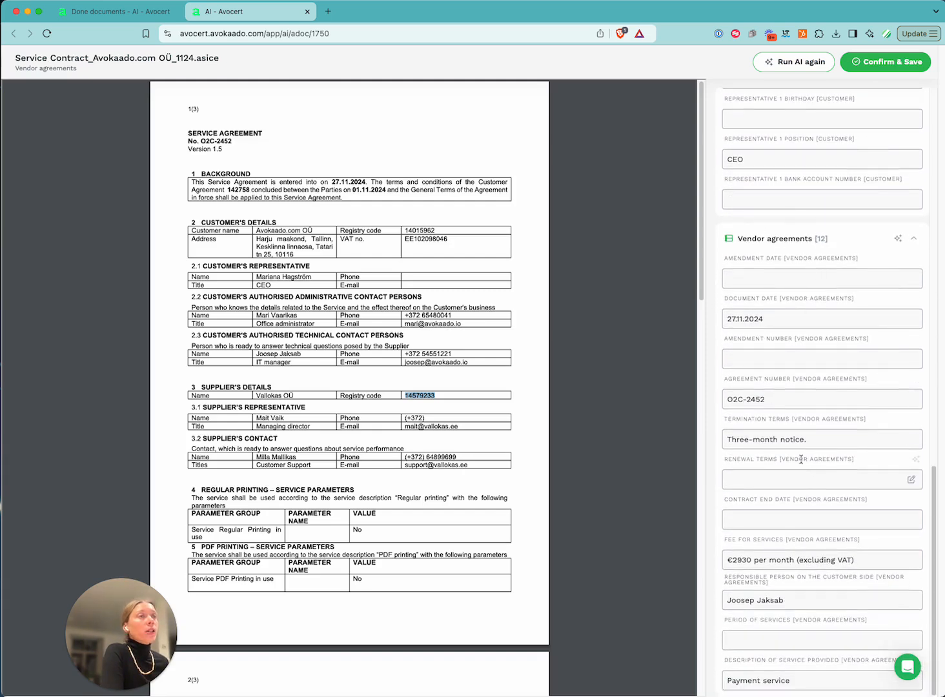
scroll(815, 470, "up", 9)
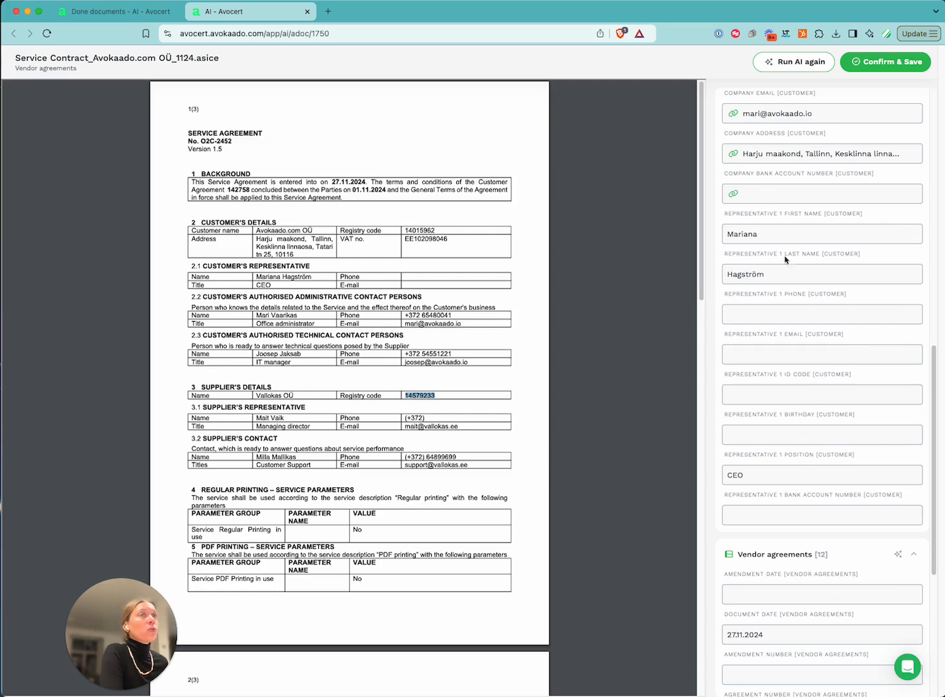
scroll(799, 393, "down", 9)
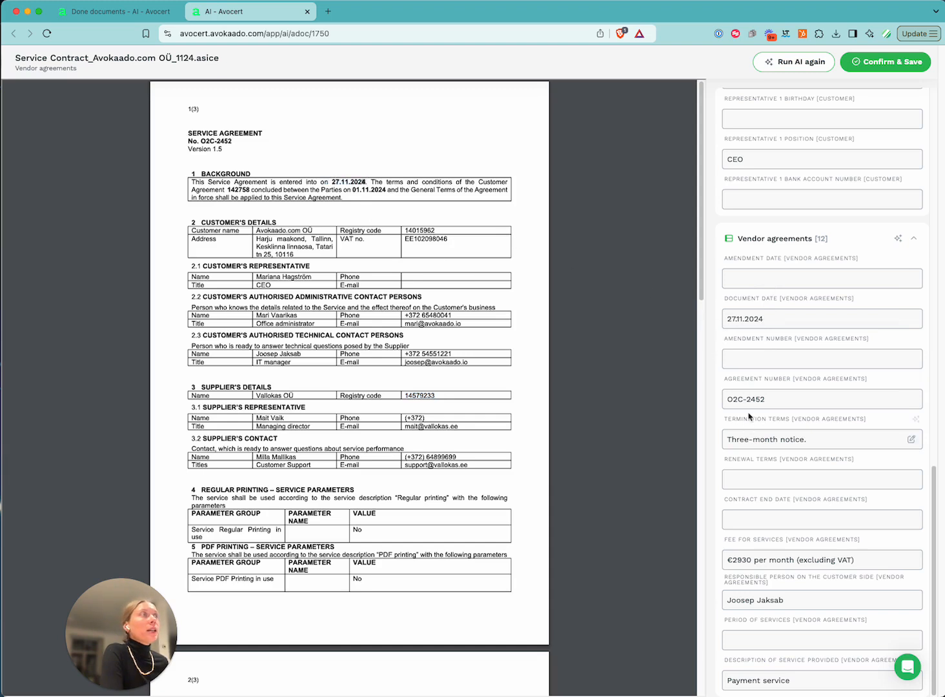
left_click_drag(201, 140, 233, 141)
scroll(415, 447, "down", 2)
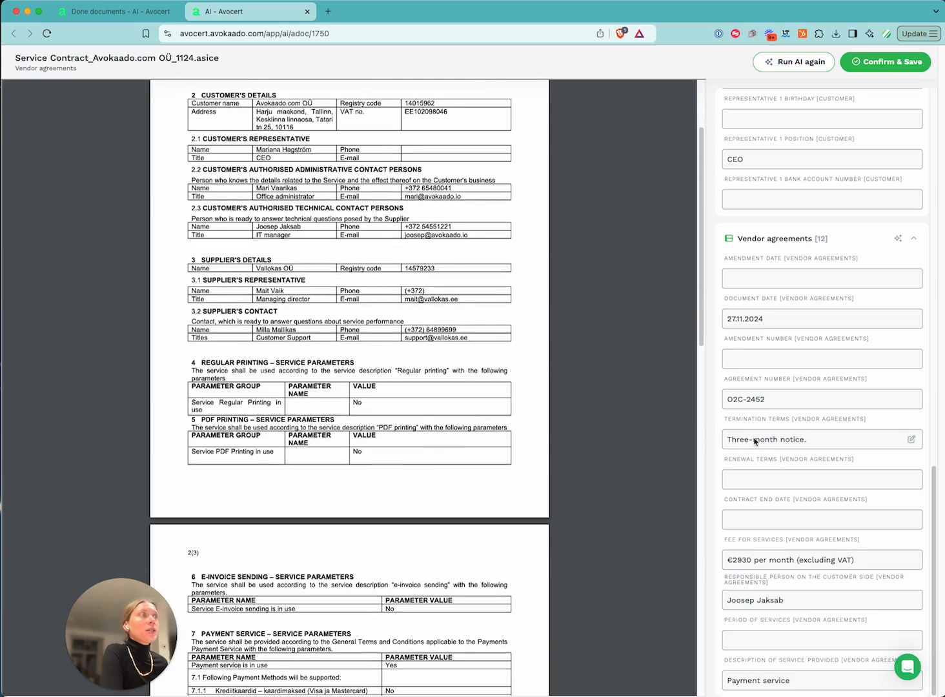
Search the contract for 'three' to jump to the section 12 termination clause
key("super+f")
type("three")
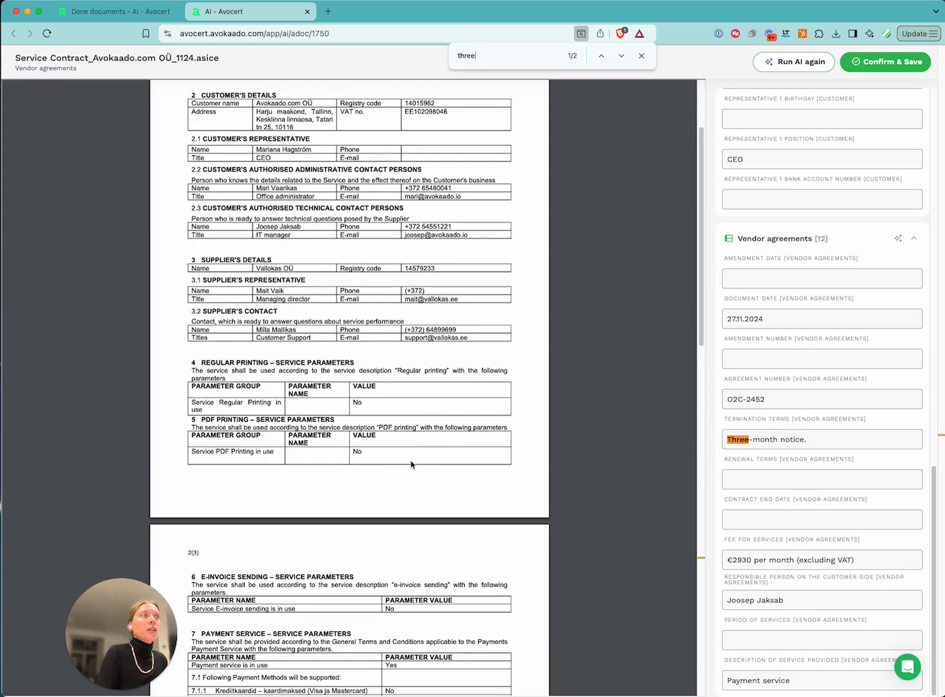
key("Return")
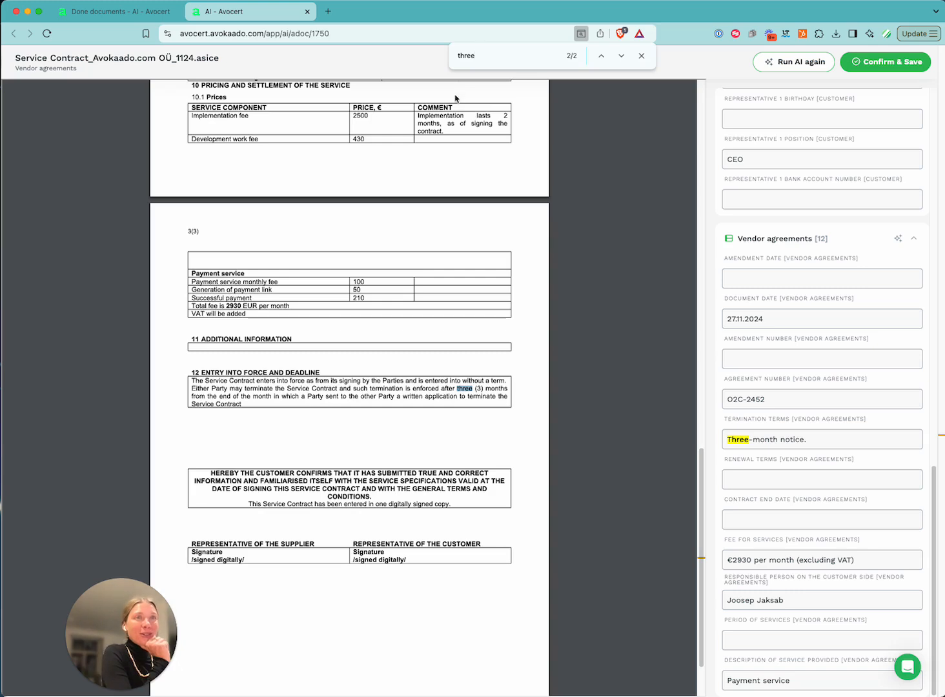
left_click_drag(335, 381, 398, 396)
left_click(398, 396)
Highlight the section 12 three-month termination sentence to confirm the extracted notice term
scroll(352, 421, "down", 1)
scroll(352, 421, "down", 1)
left_click_drag(396, 404, 276, 395)
left_click(277, 394)
left_click_drag(268, 313, 353, 317)
left_click(352, 317)
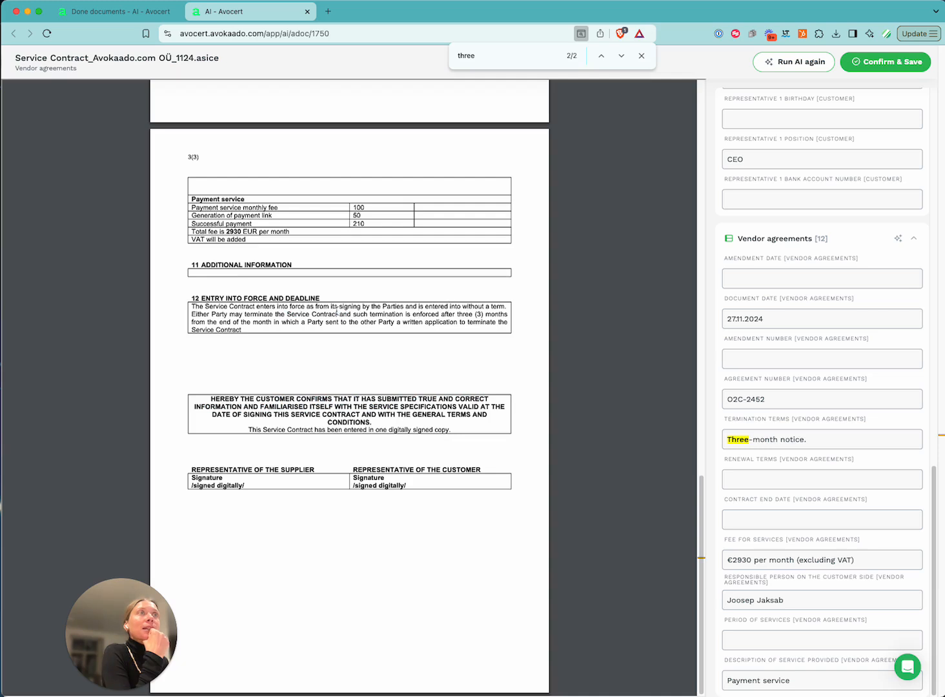
left_click_drag(311, 314, 330, 328)
left_click_drag(420, 321, 427, 320)
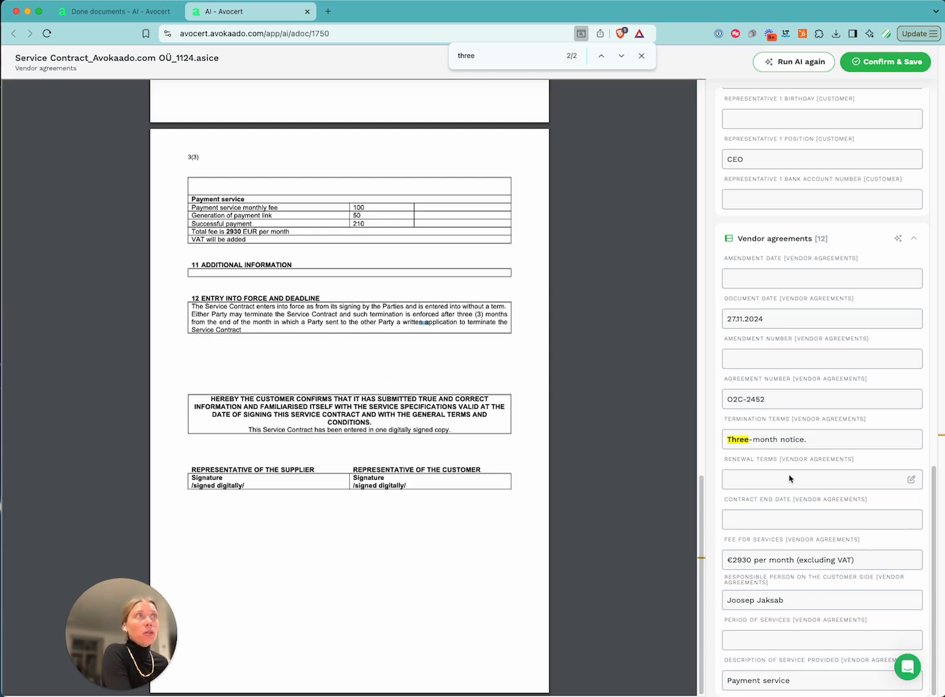
left_click(911, 482)
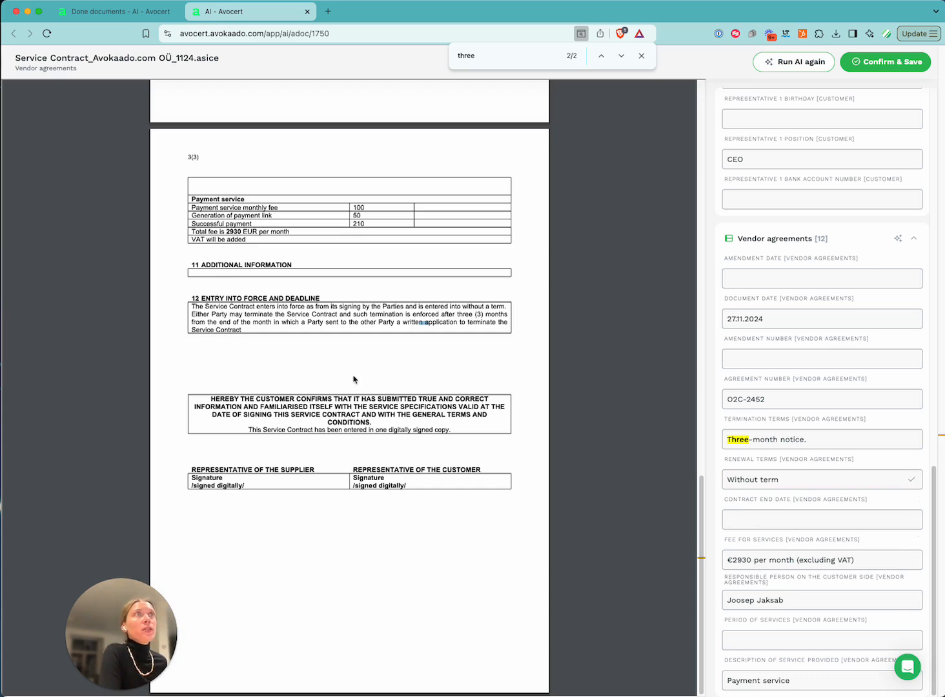
scroll(354, 380, "up", 3)
left_click_drag(192, 361, 274, 366)
left_click(280, 365)
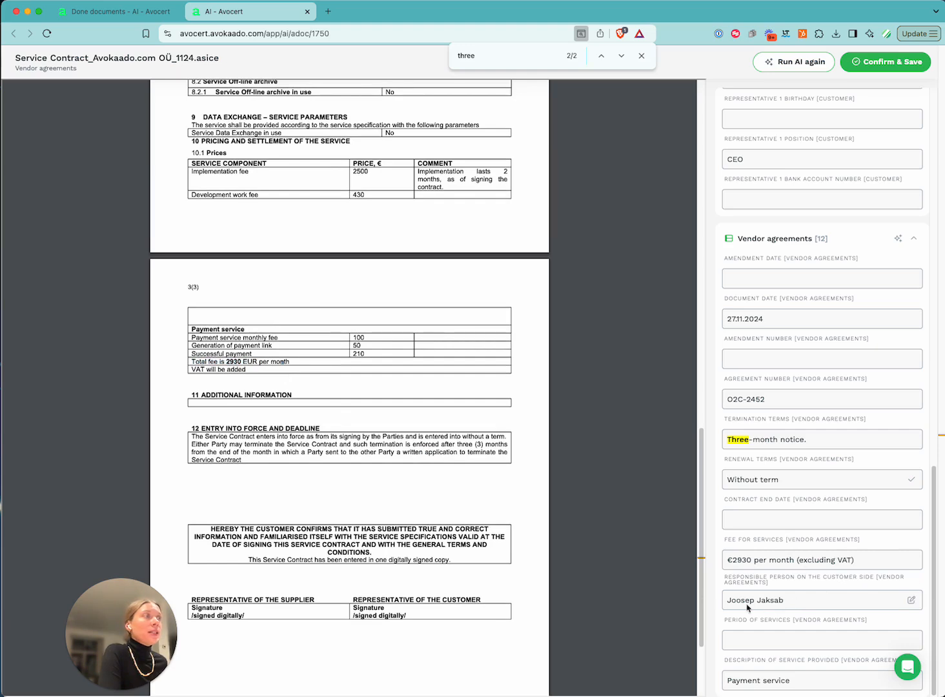
left_click_drag(724, 575, 792, 585)
left_click(793, 585)
scroll(317, 456, "down", 3)
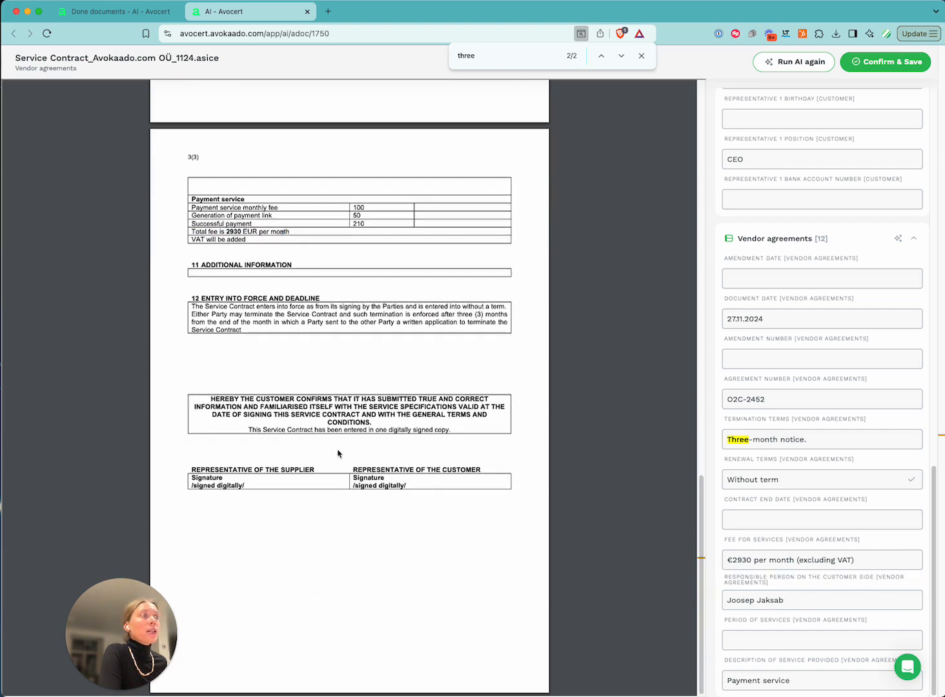
scroll(337, 454, "up", 15)
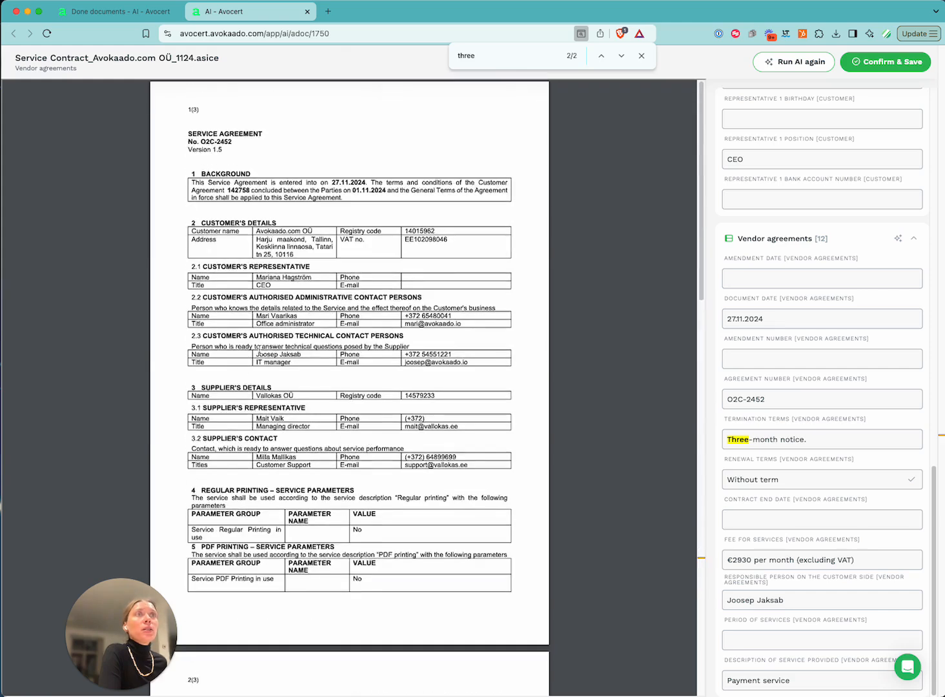
left_click_drag(257, 355, 303, 356)
left_click(423, 403)
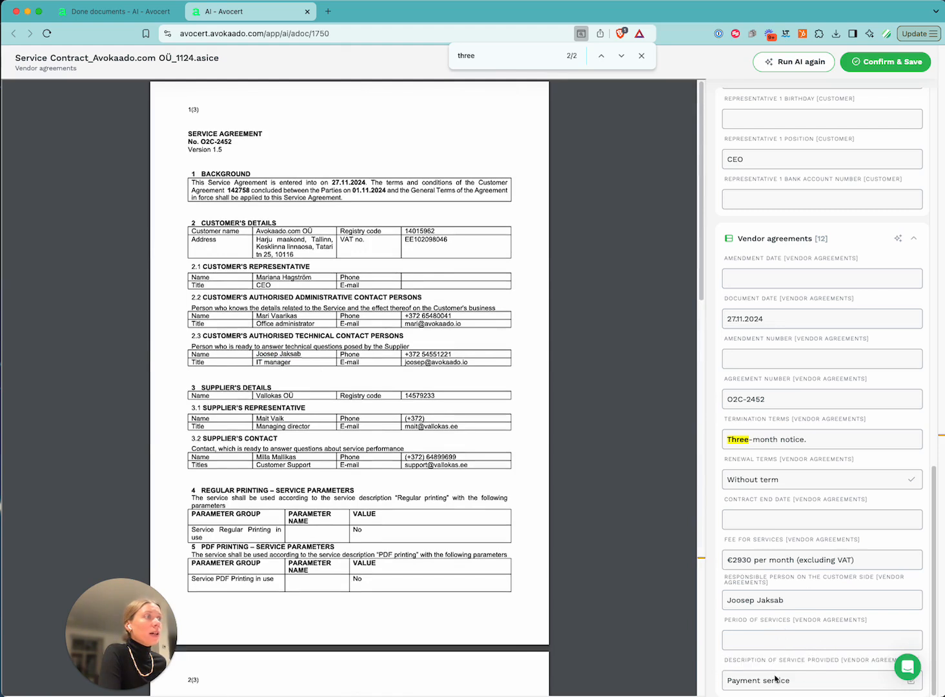
left_click_drag(727, 678, 807, 684)
left_click(825, 684)
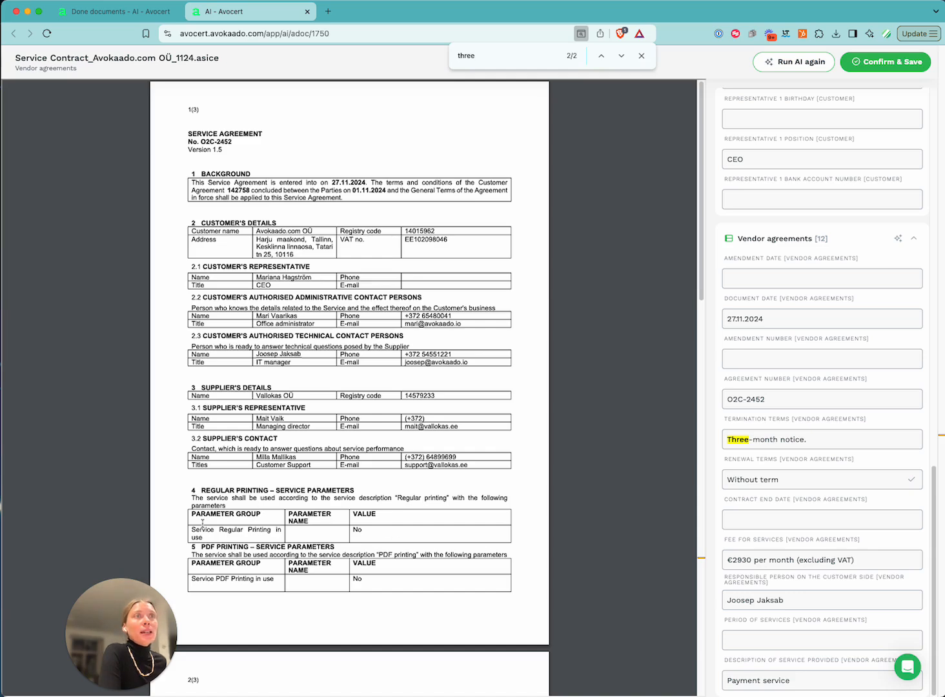
scroll(200, 519, "down", 5)
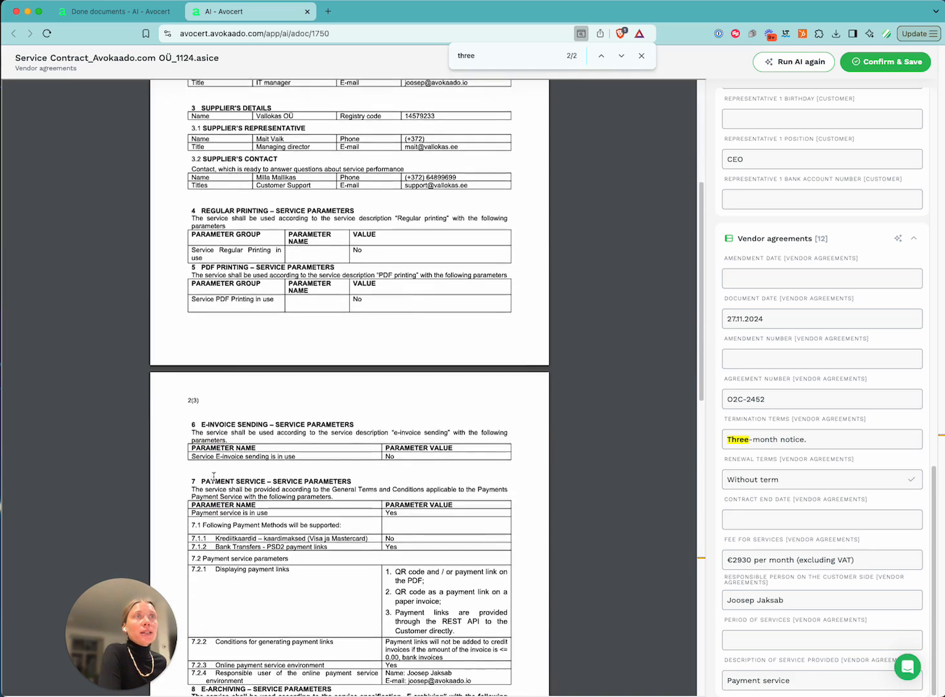
left_click_drag(203, 467, 364, 468)
left_click(365, 467)
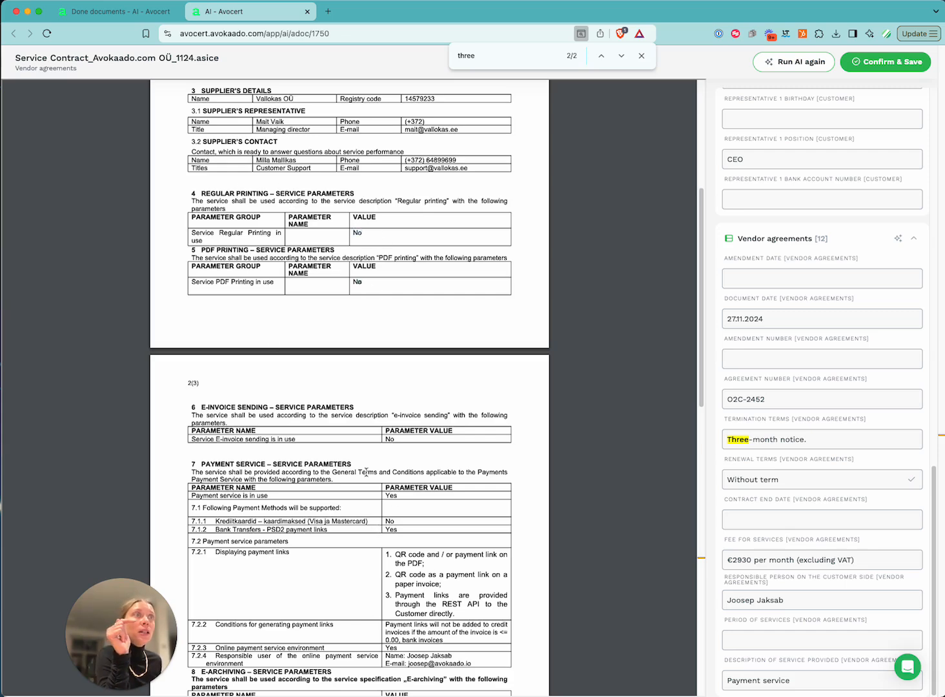
scroll(373, 445, "down", 3)
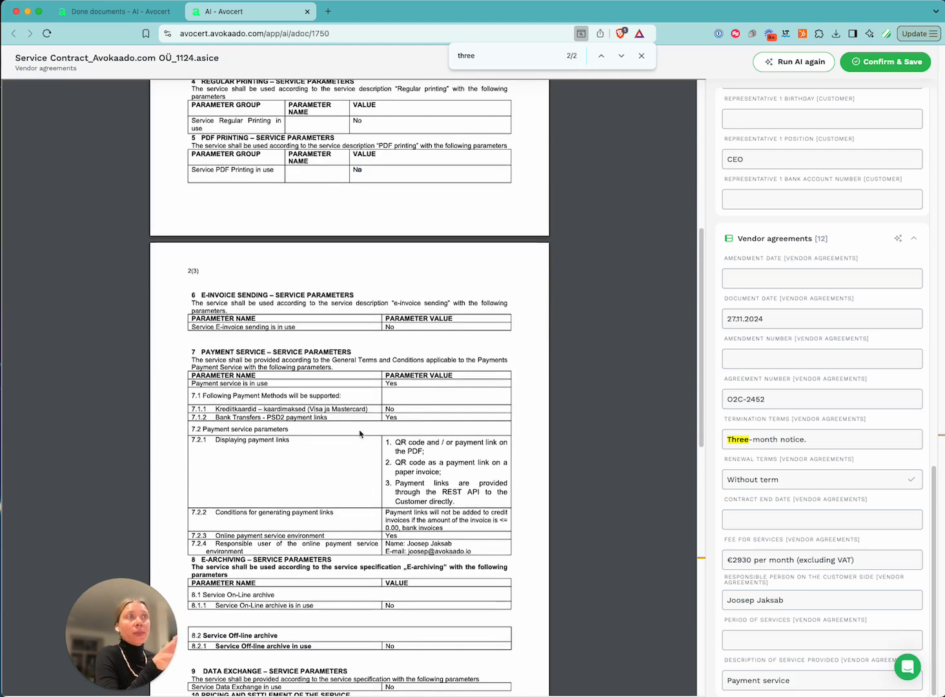
scroll(360, 434, "down", 15)
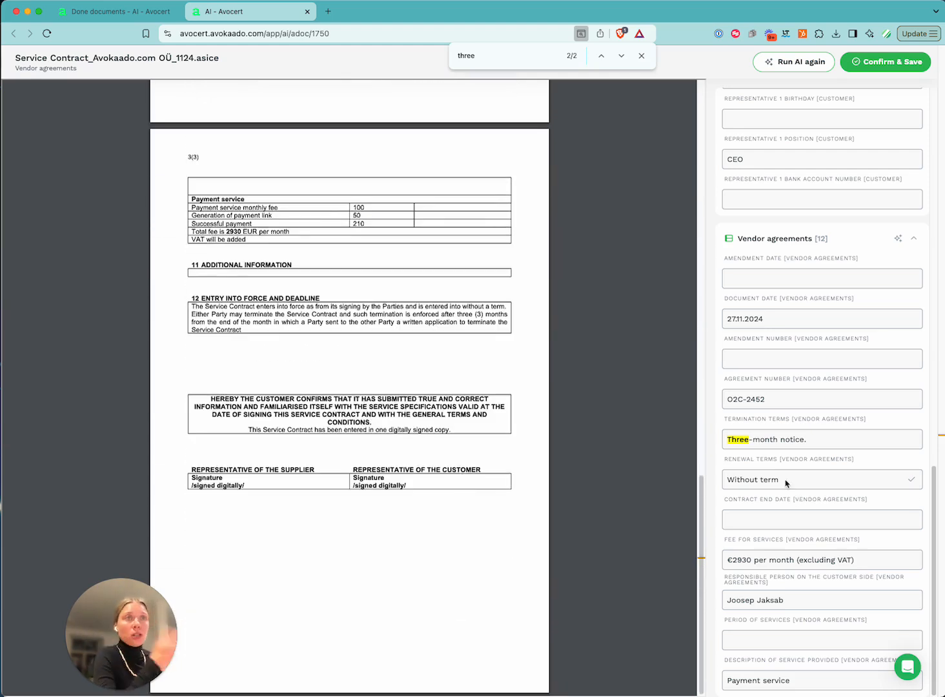
Confirm and save the Service Contract's extracted data, then return to the Done documents tab
left_click(887, 65)
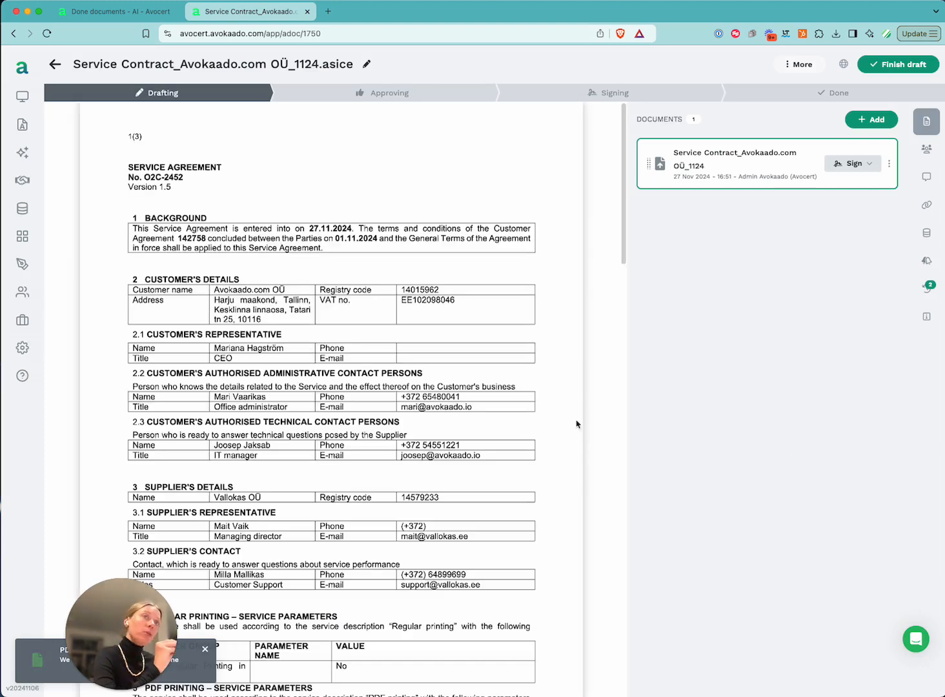
left_click(97, 14)
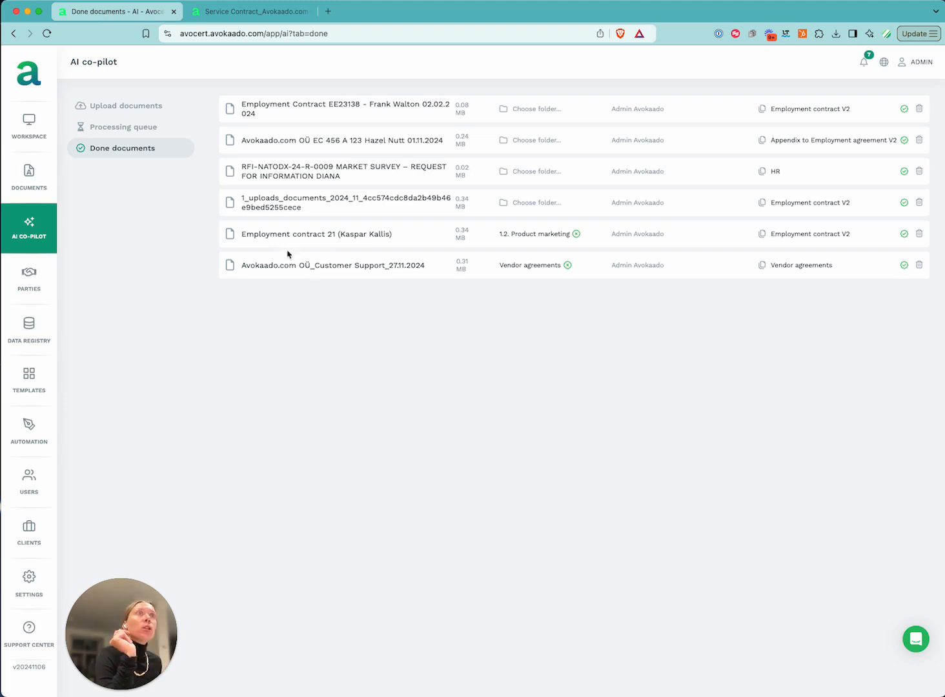
Open the CV Keskus Customer Support contract's review page and scroll through the PDF
left_click(313, 267)
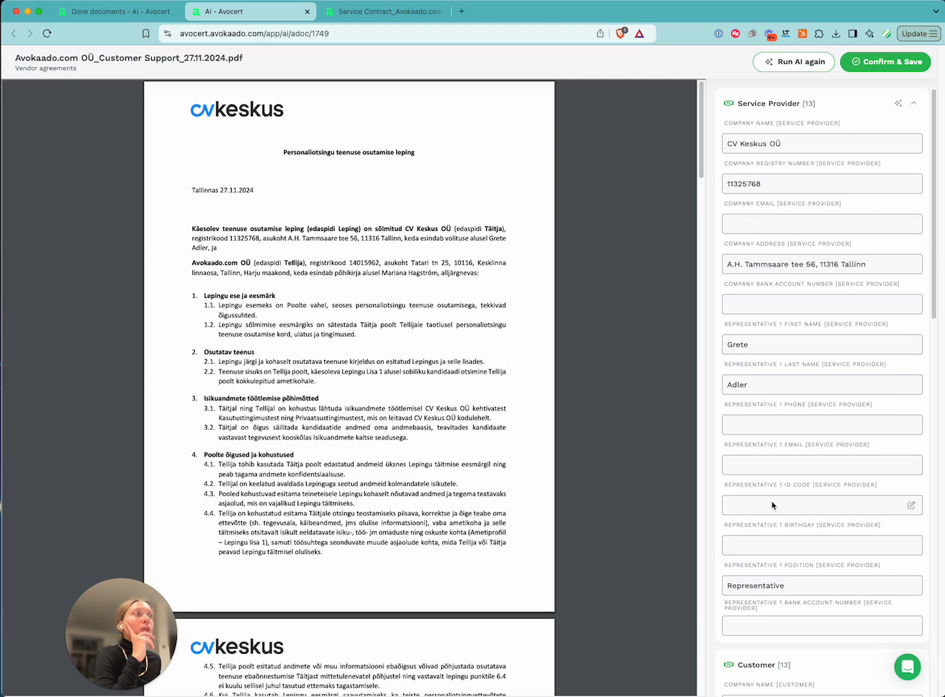
scroll(768, 489, "down", 15)
scroll(348, 388, "down", 4)
scroll(778, 488, "down", 5)
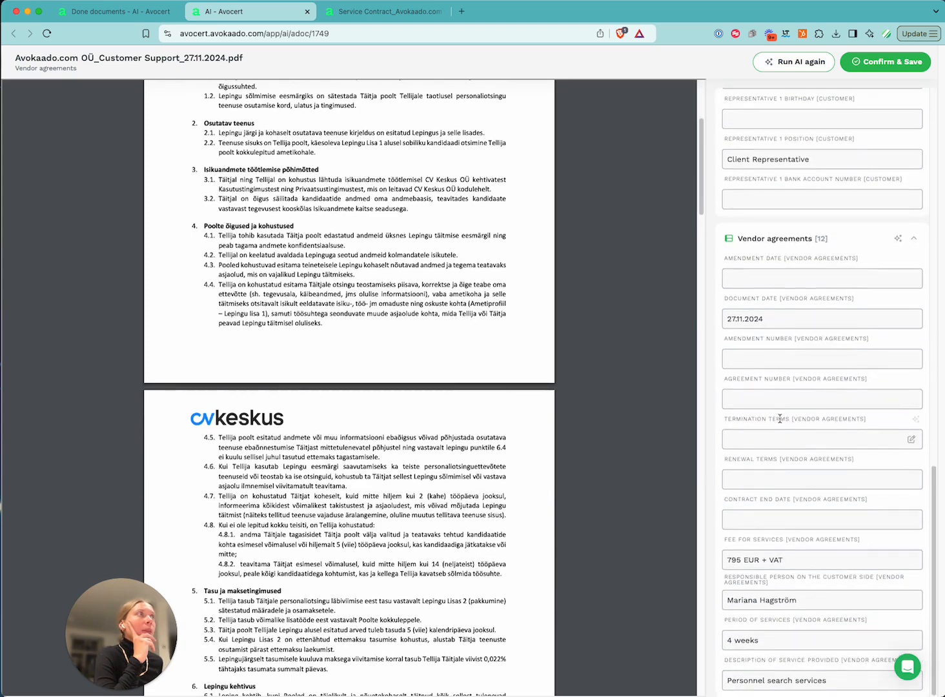
scroll(436, 472, "down", 10)
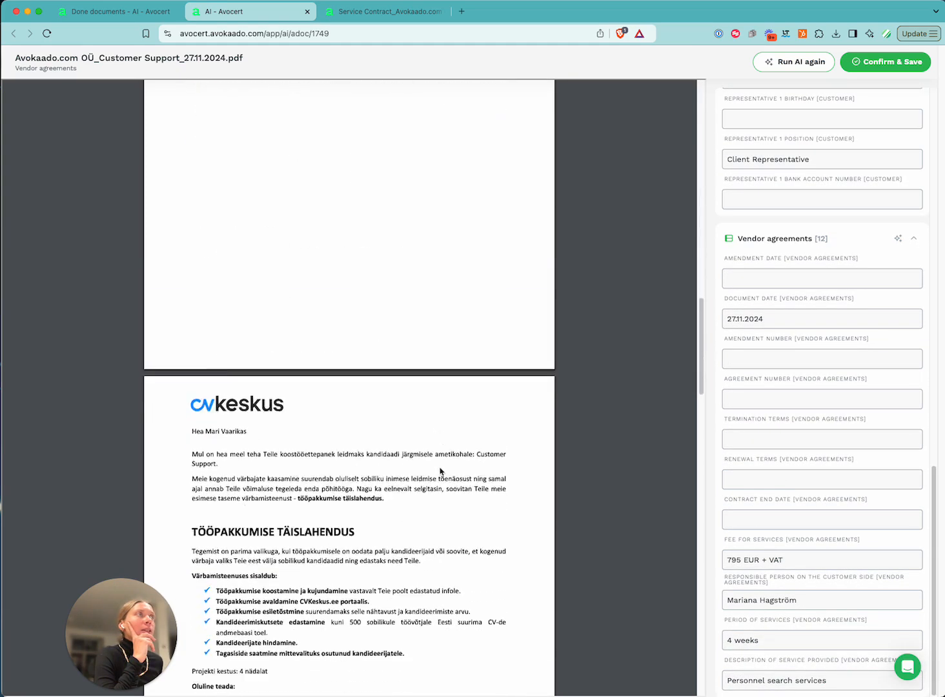
scroll(439, 471, "down", 6)
scroll(439, 474, "up", 6)
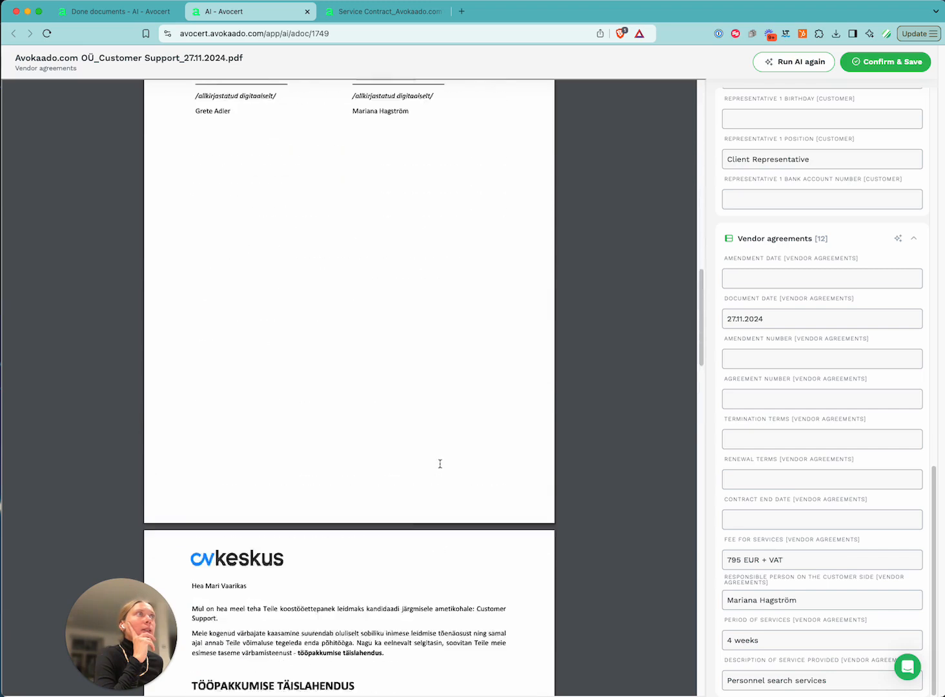
scroll(440, 463, "up", 5)
scroll(406, 318, "up", 15)
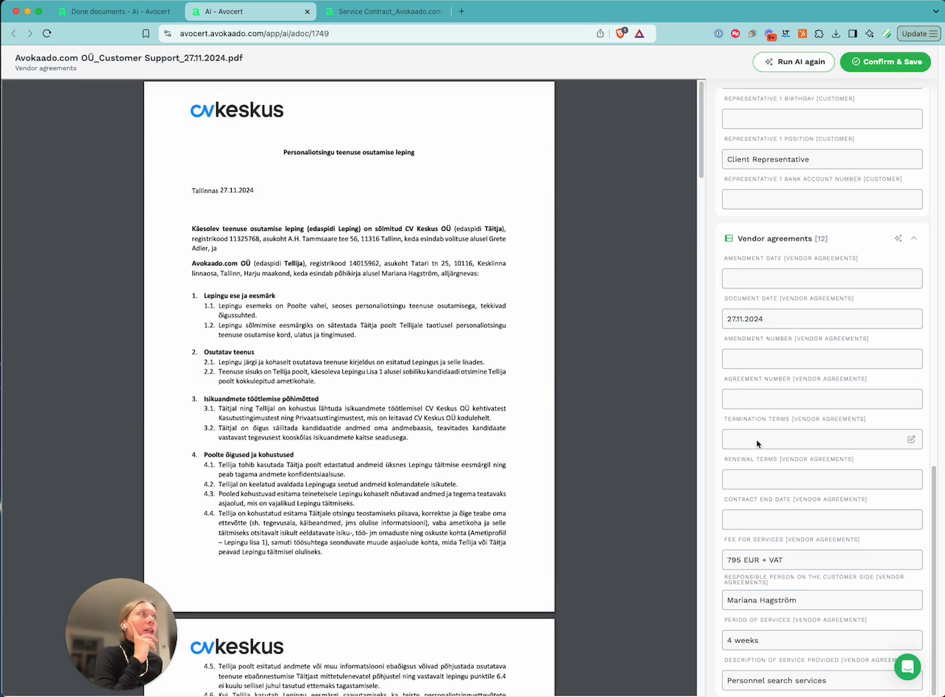
scroll(432, 445, "down", 5)
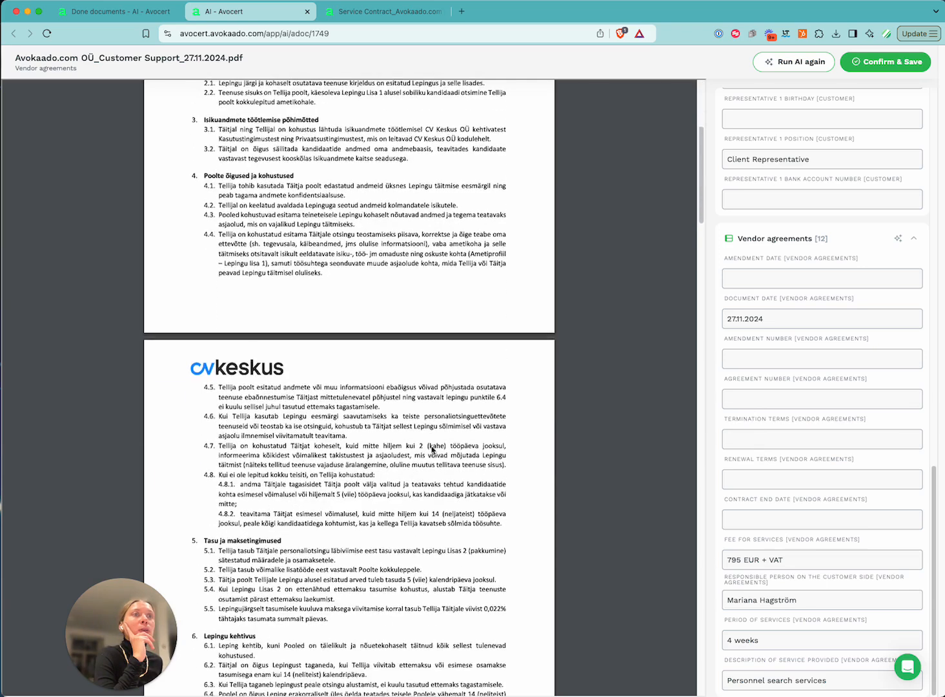
scroll(431, 445, "down", 2)
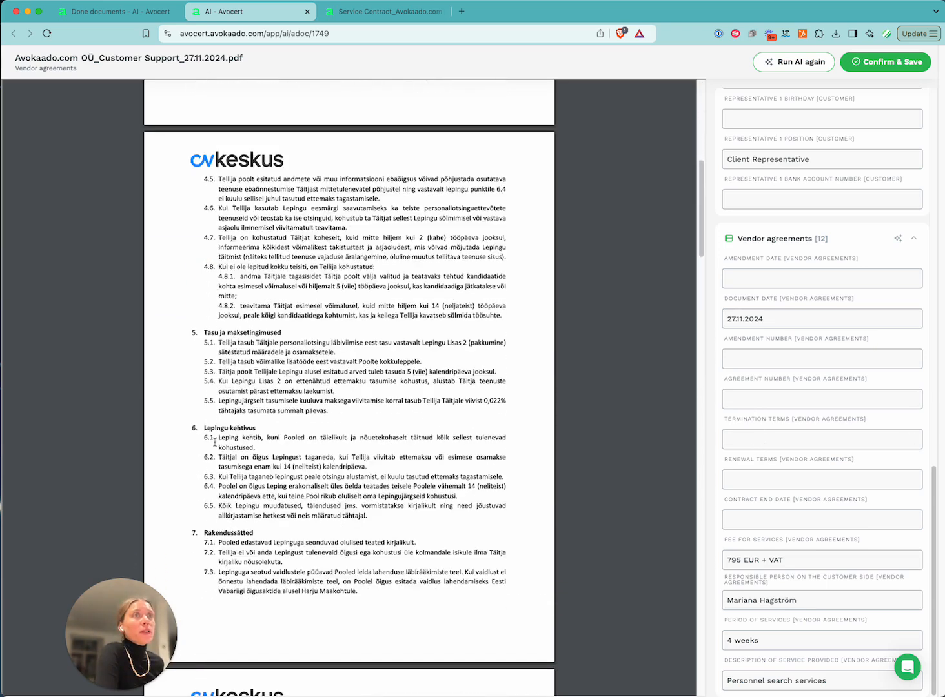
Check termination clauses 6.2 to 6.4 in the PDF against the extracted terms
left_click_drag(221, 457, 472, 497)
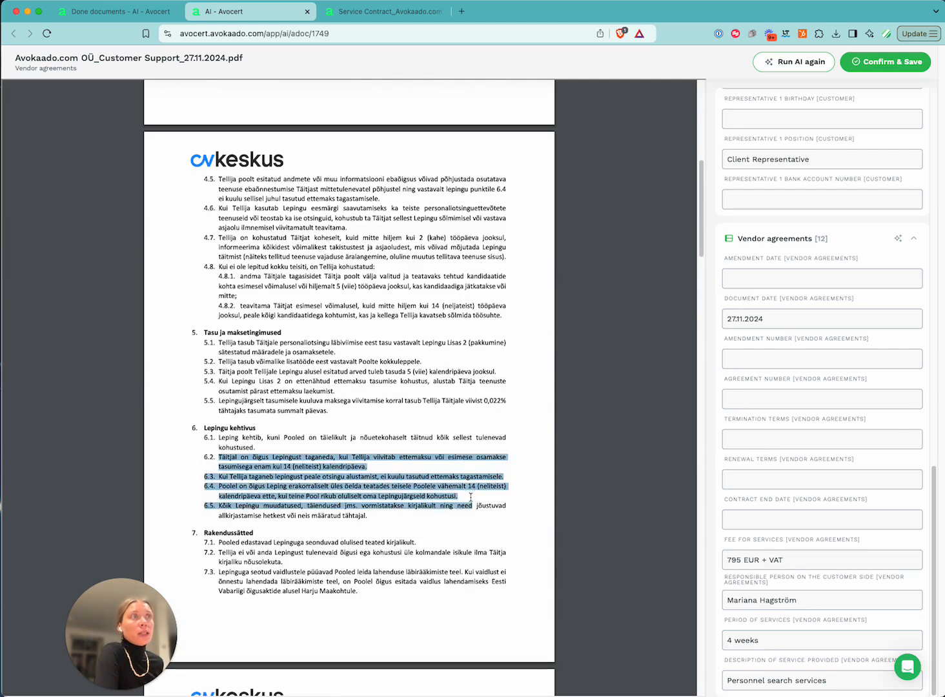
left_click(472, 499)
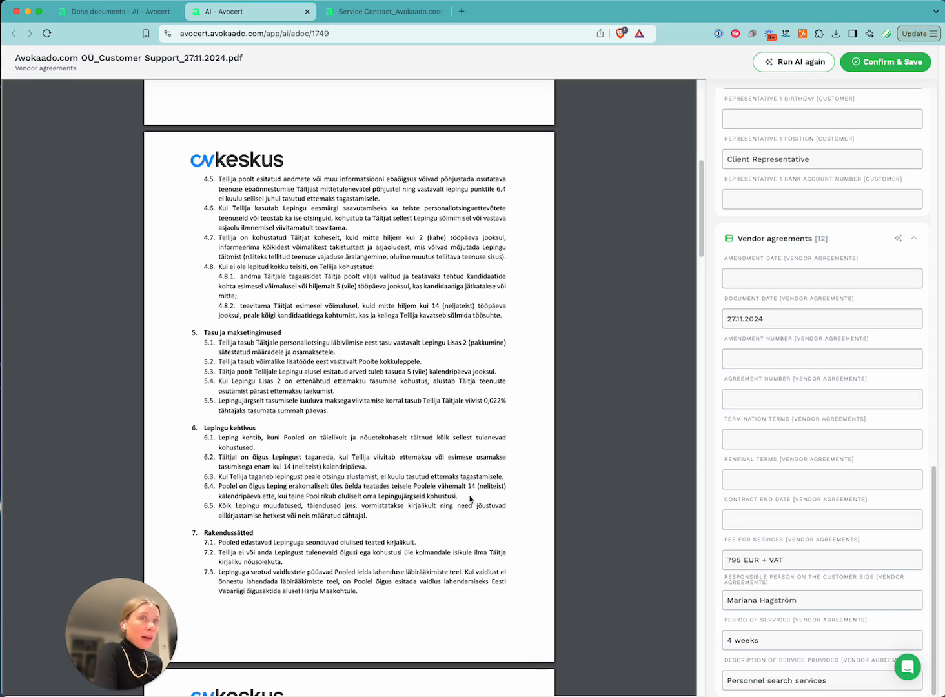
left_click_drag(459, 495, 205, 455)
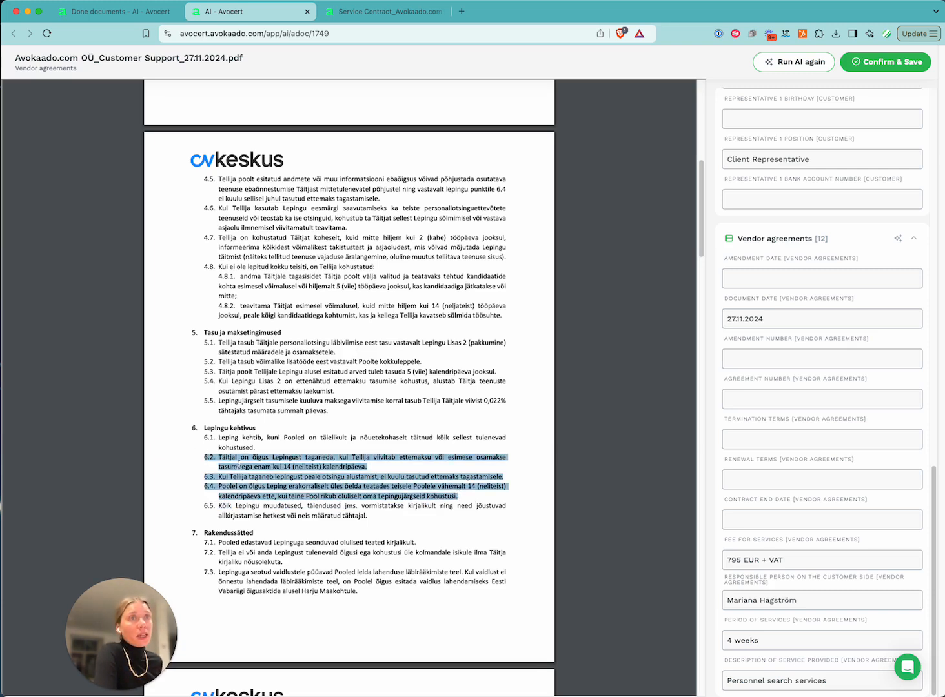
left_click(311, 477)
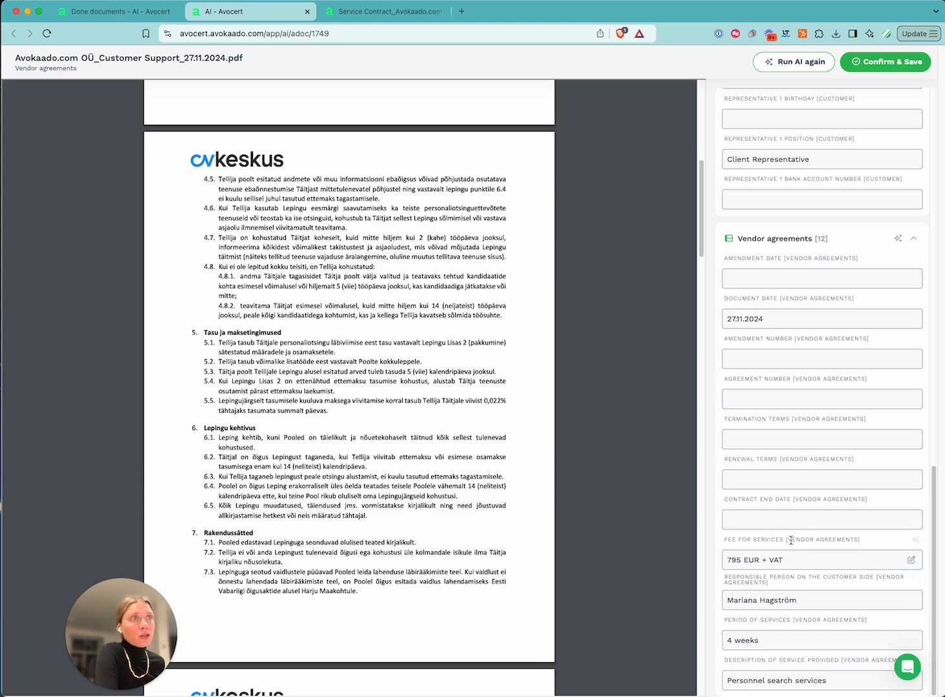
scroll(454, 528, "down", 5)
scroll(454, 525, "up", 15)
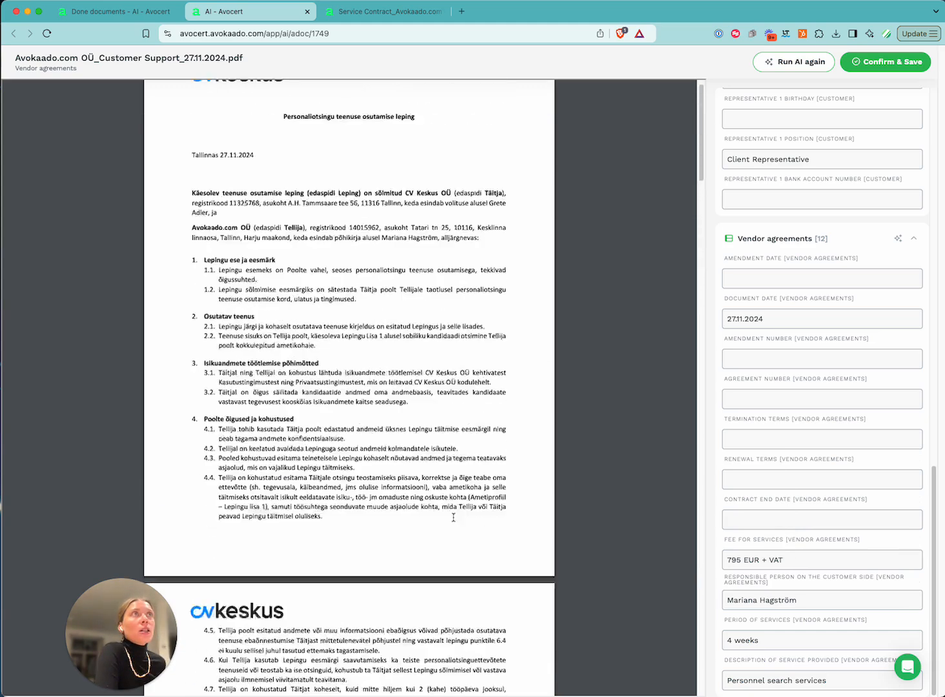
scroll(454, 516, "down", 8)
scroll(454, 517, "up", 8)
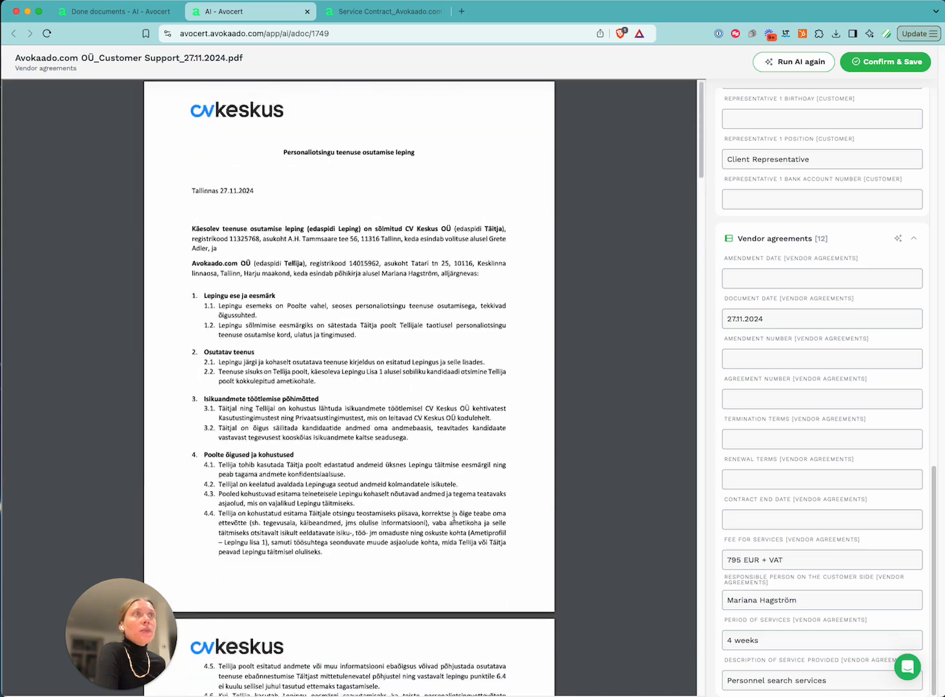
scroll(457, 502, "down", 20)
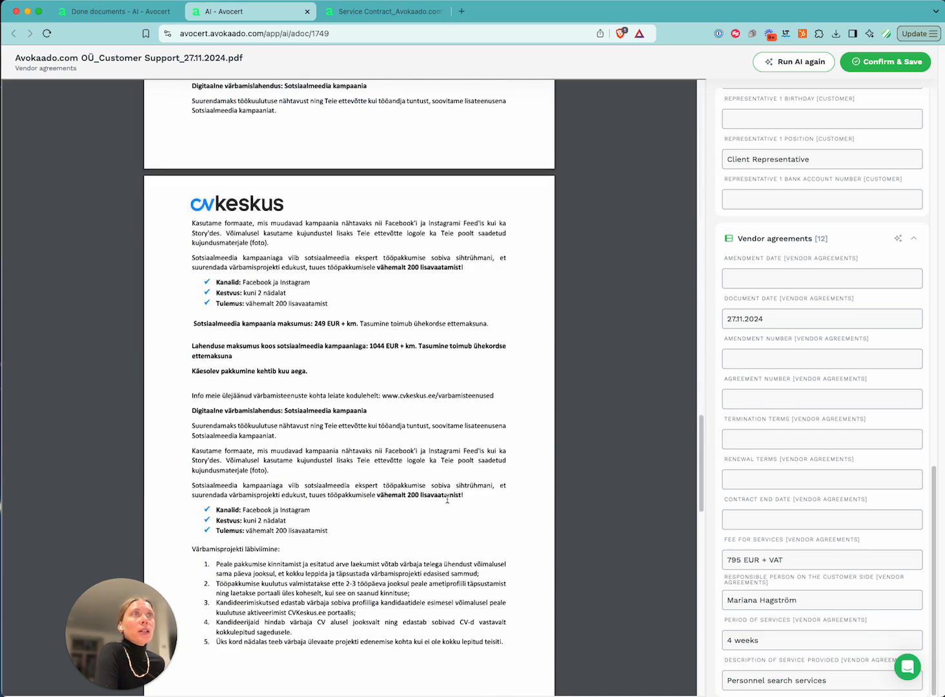
scroll(428, 503, "up", 4)
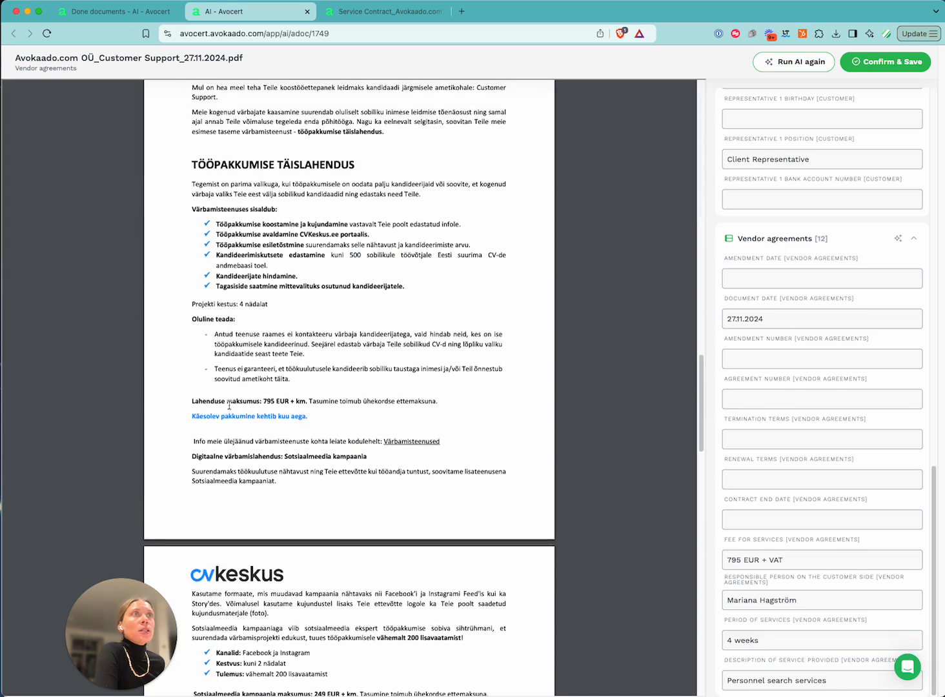
Verify the 795 EUR solution price in the PDF against the extracted fee
left_click_drag(198, 401, 290, 401)
left_click(291, 400)
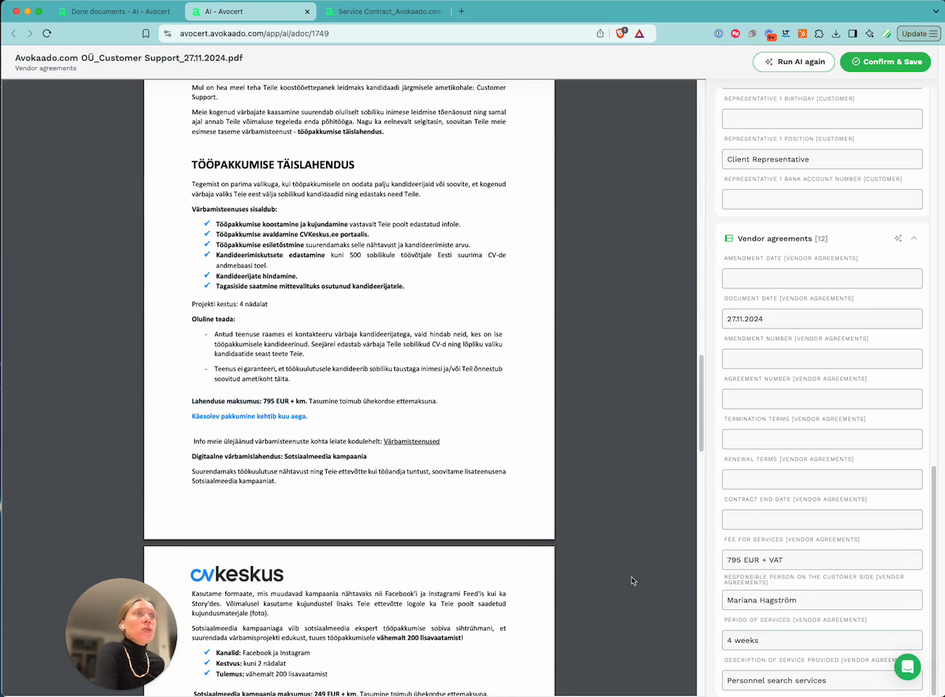
scroll(413, 524, "up", 15)
scroll(471, 539, "down", 5)
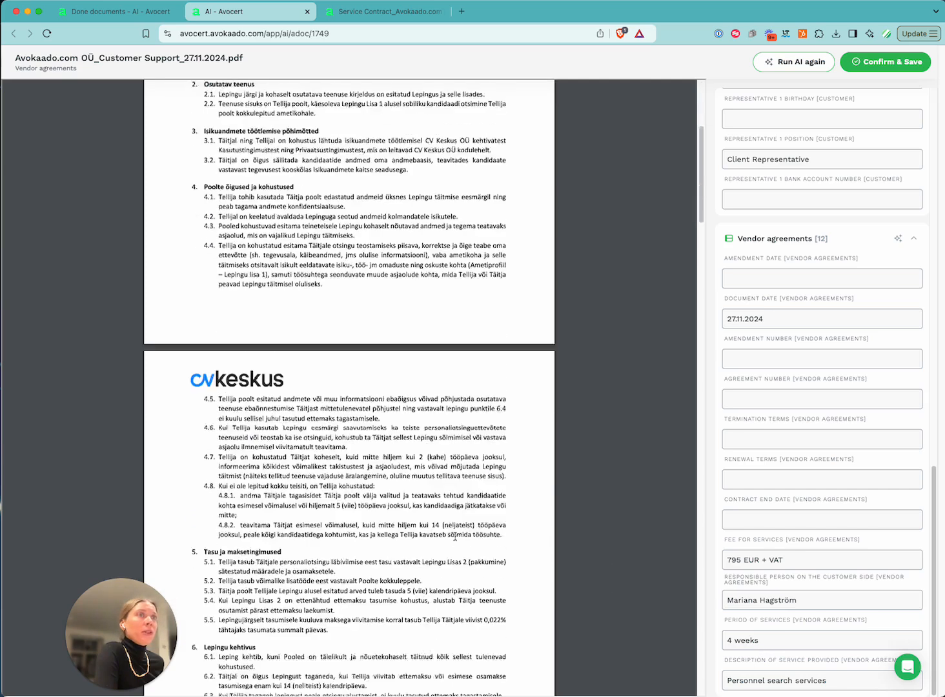
scroll(455, 536, "down", 10)
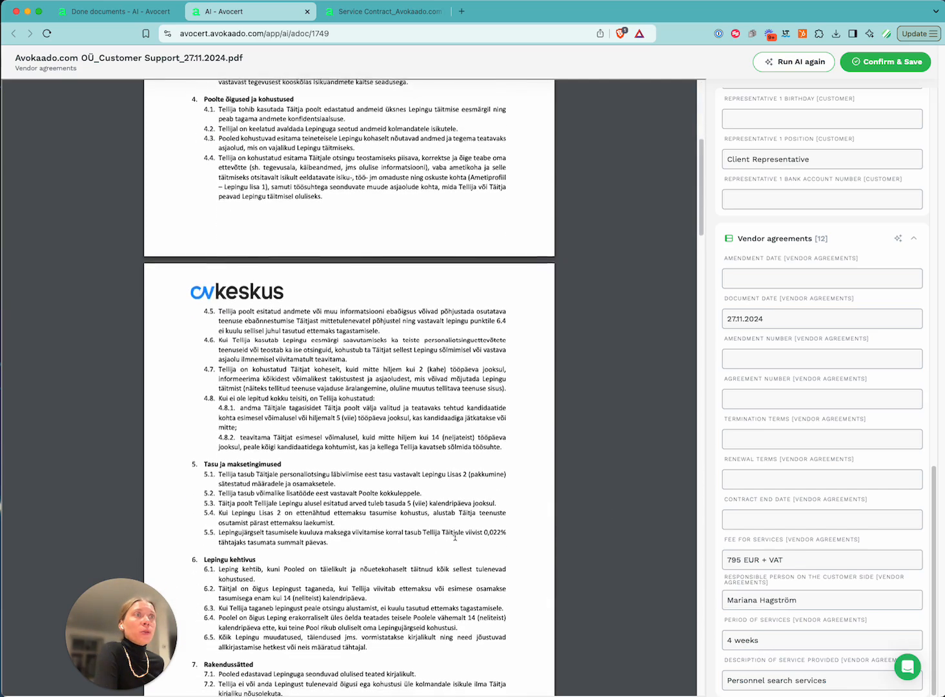
Search for '4' and verify the four-week project duration line
key("ctrl+f")
type("4")
left_click_drag(192, 350, 279, 351)
left_click(279, 352)
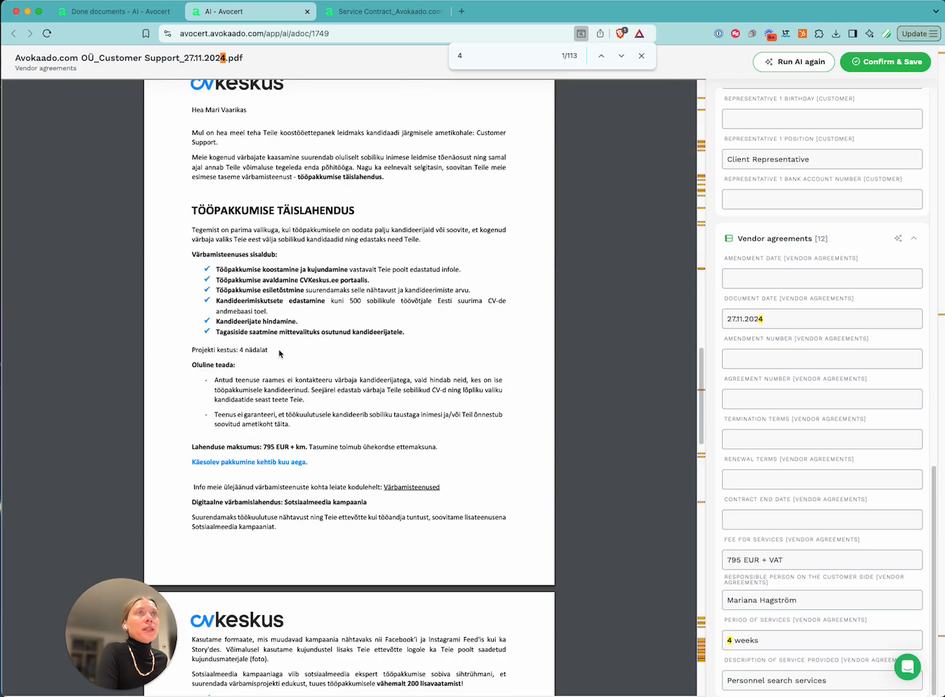
left_click_drag(192, 350, 263, 351)
left_click(263, 351)
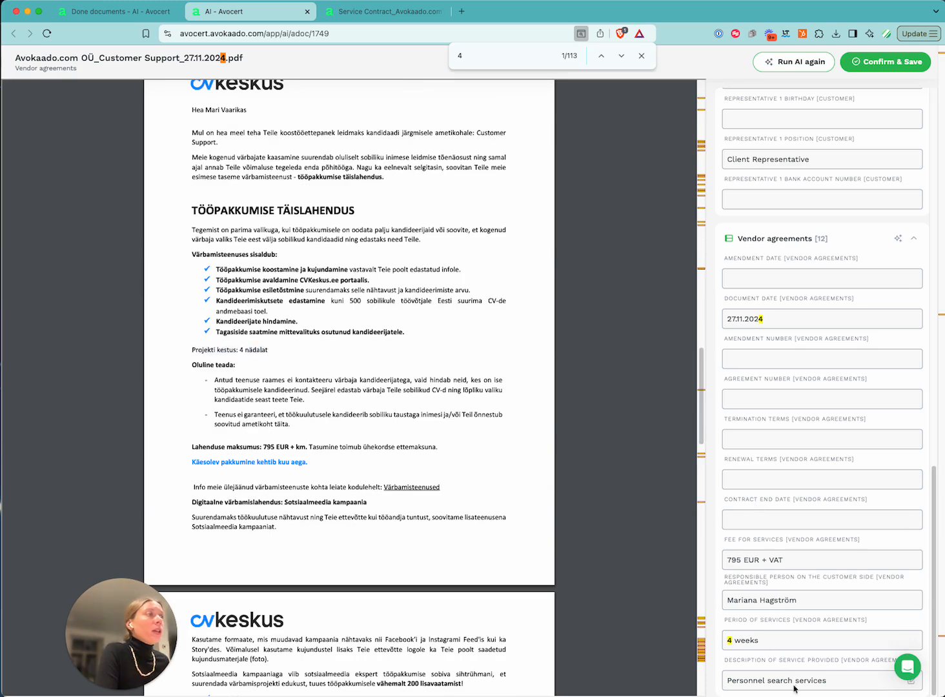
scroll(643, 549, "up", 3)
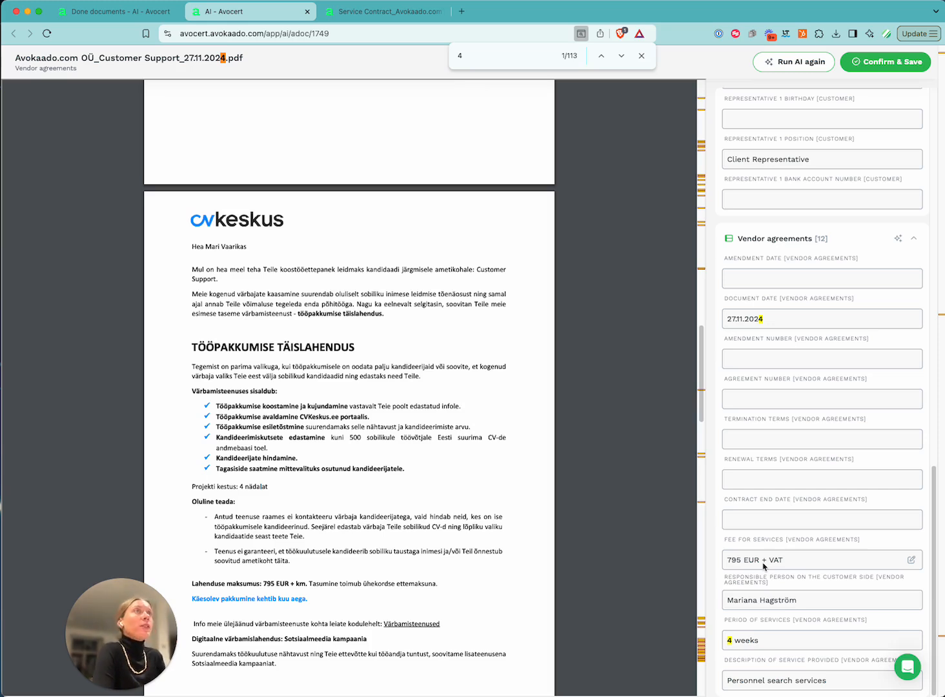
Confirm and save the Customer Support contract as an Avokaado document in Drafting stage
left_click(883, 65)
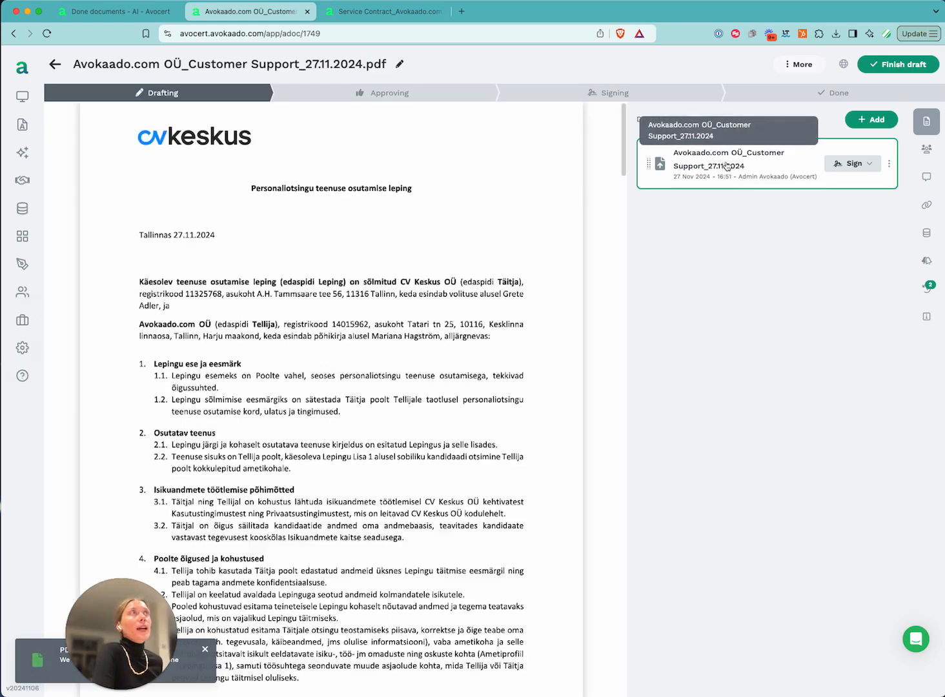
scroll(375, 311, "down", 1)
scroll(376, 311, "down", 5)
scroll(380, 313, "up", 5)
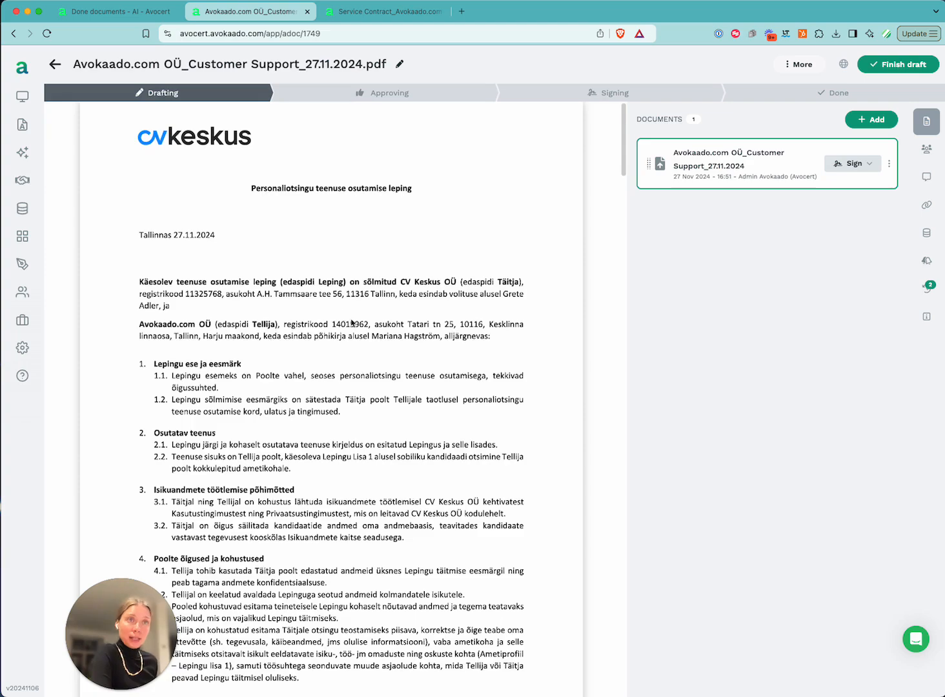
scroll(385, 352, "down", 20)
scroll(386, 342, "down", 8)
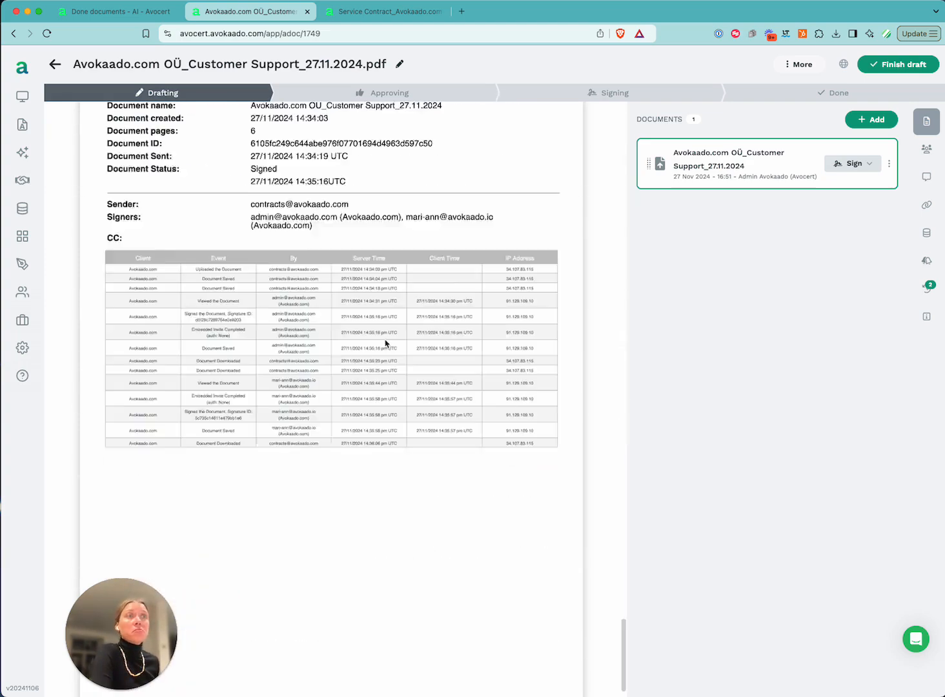
scroll(386, 332, "up", 20)
Dismiss the More menu and show the contract's Collaborators panel with its single owner
left_click(787, 64)
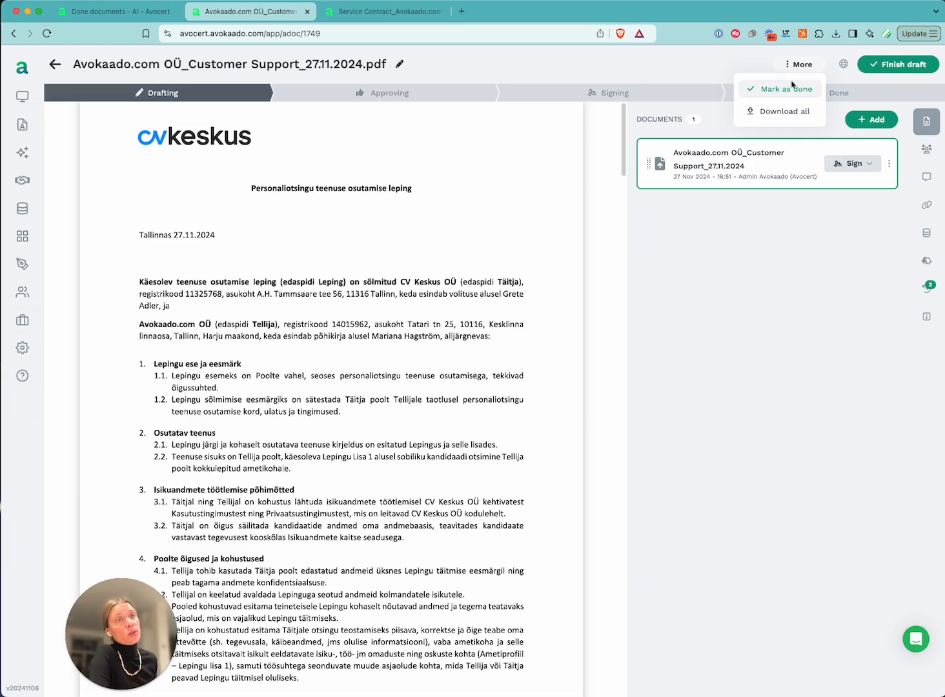
left_click(848, 316)
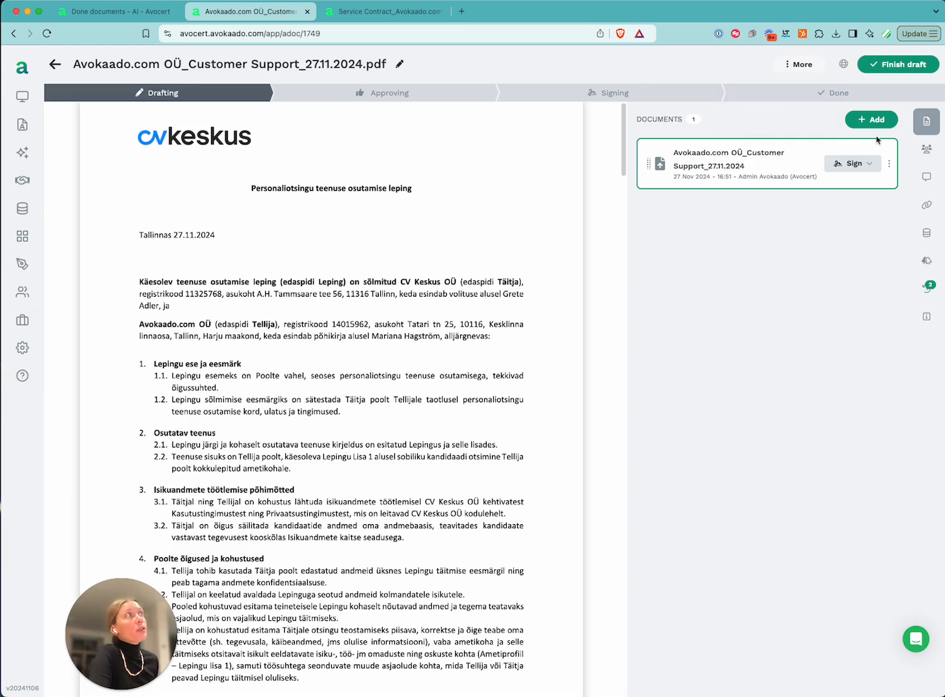
left_click(925, 149)
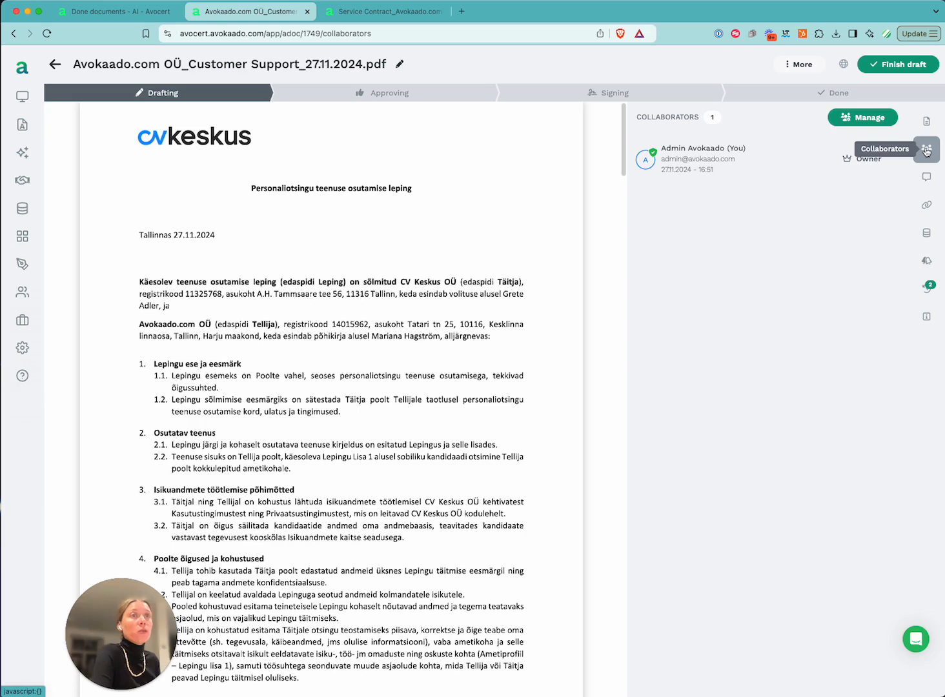
Check sharing settings without changes, then review the extracted Customer and Service Provider details
left_click(872, 116)
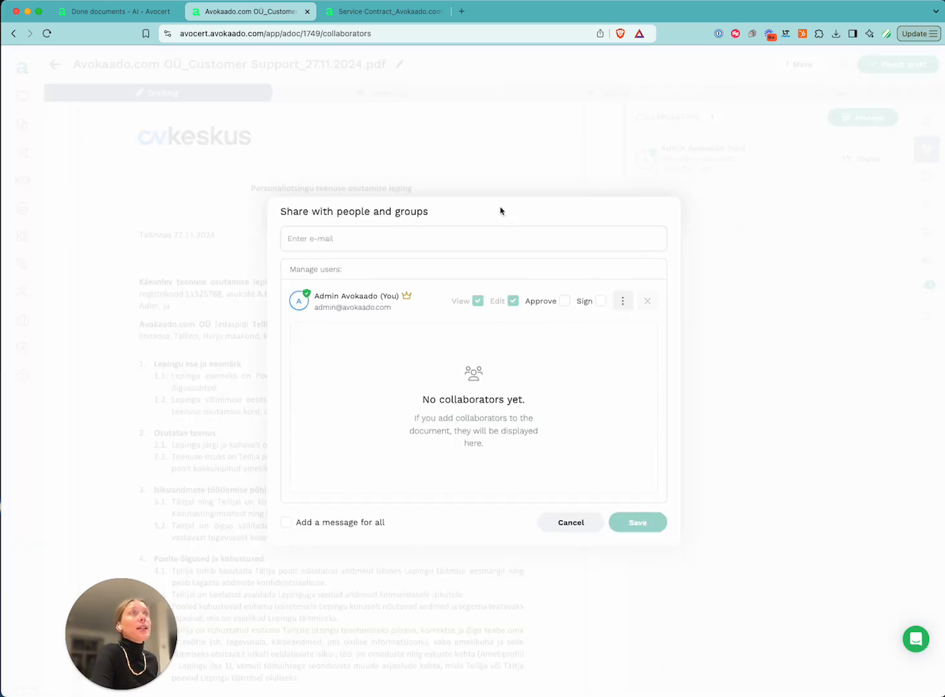
left_click(560, 528)
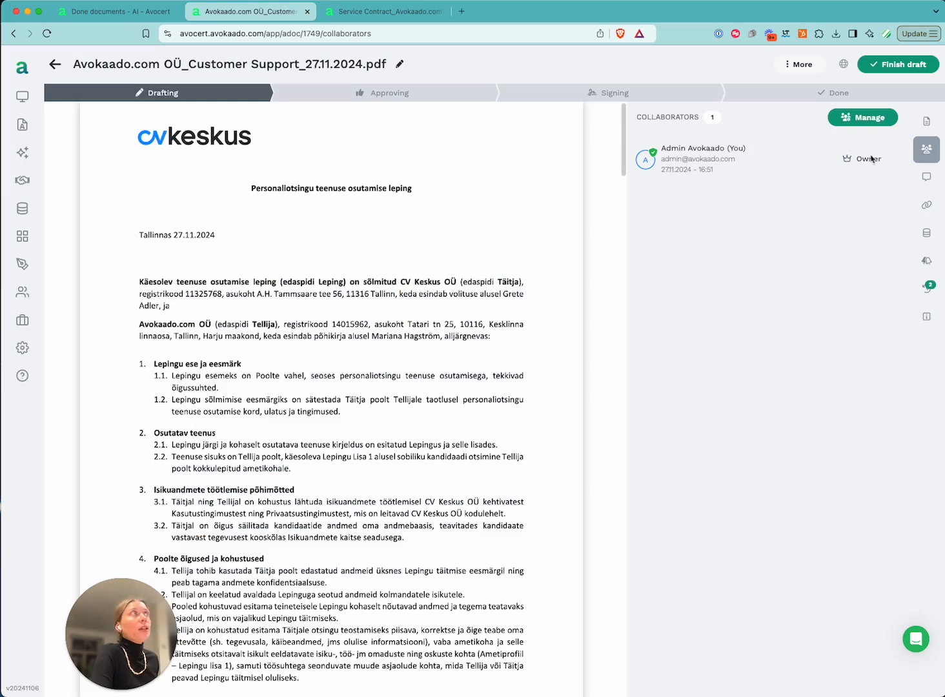
left_click(928, 234)
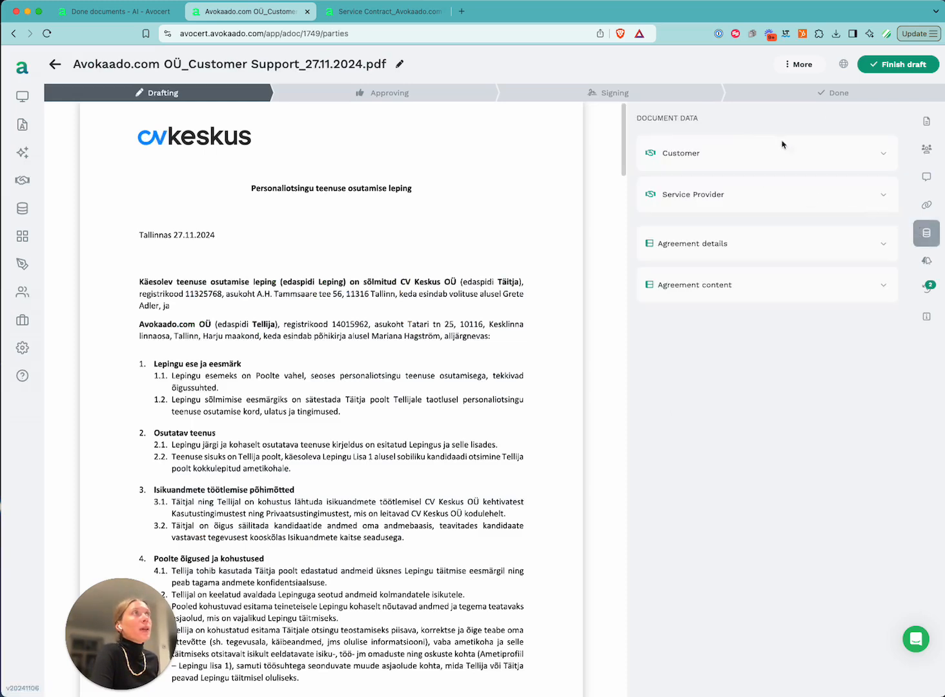
left_click(884, 154)
scroll(864, 216, "down", 3)
scroll(864, 216, "up", 3)
left_click(877, 155)
left_click(884, 194)
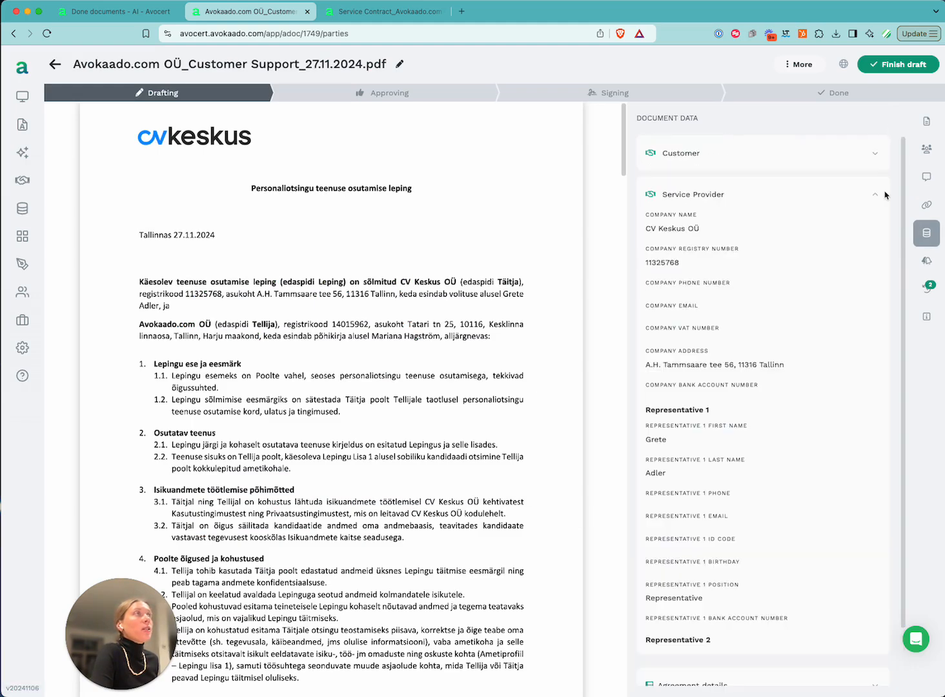
left_click(873, 194)
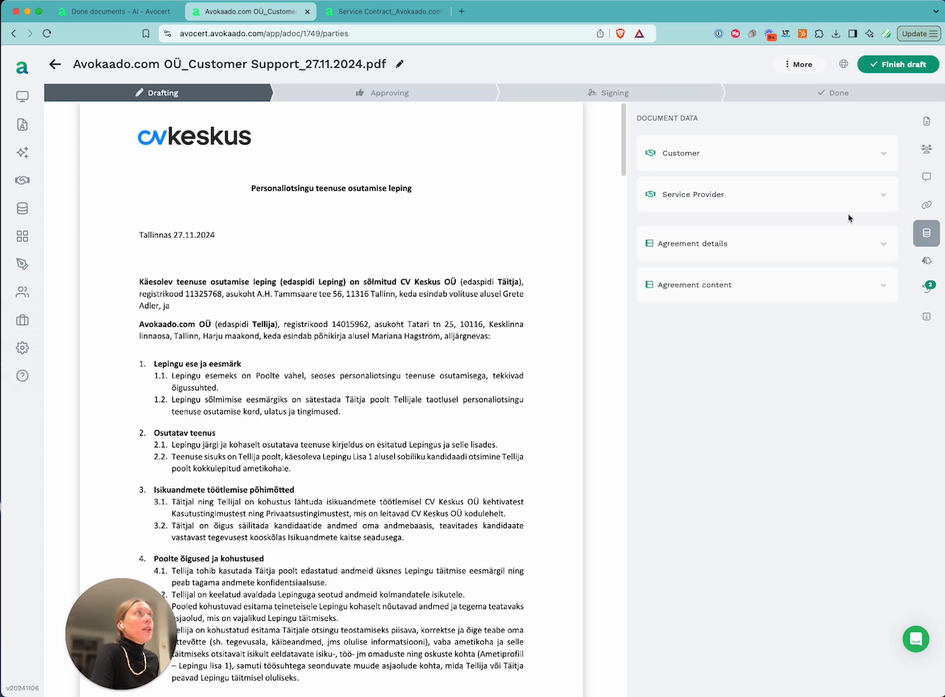
Review the Agreement details and Agreement content fields, then go to the Data Registry
left_click(879, 242)
left_click(873, 411)
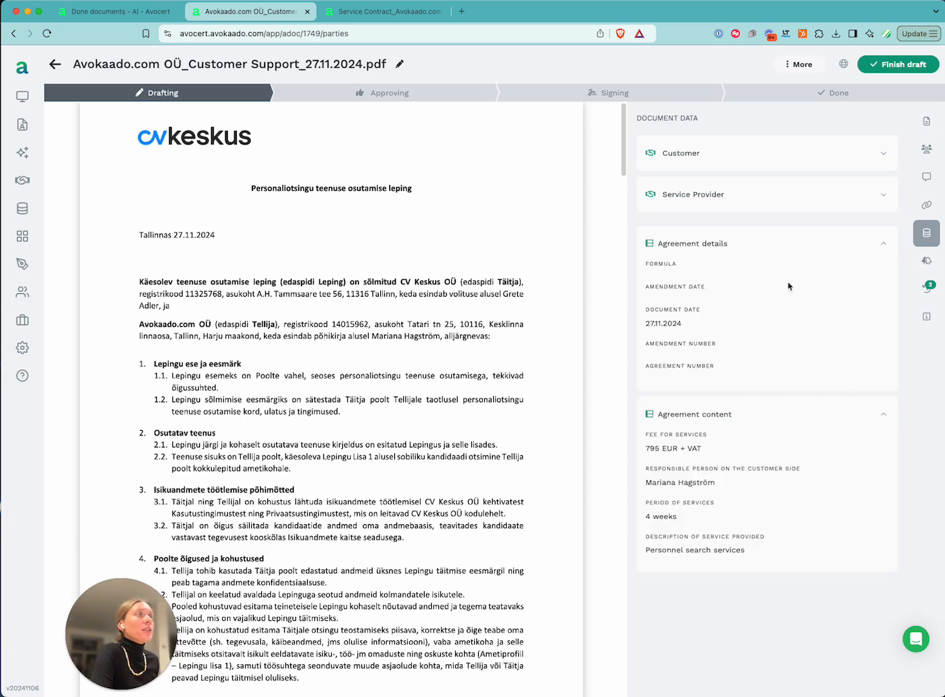
left_click(881, 243)
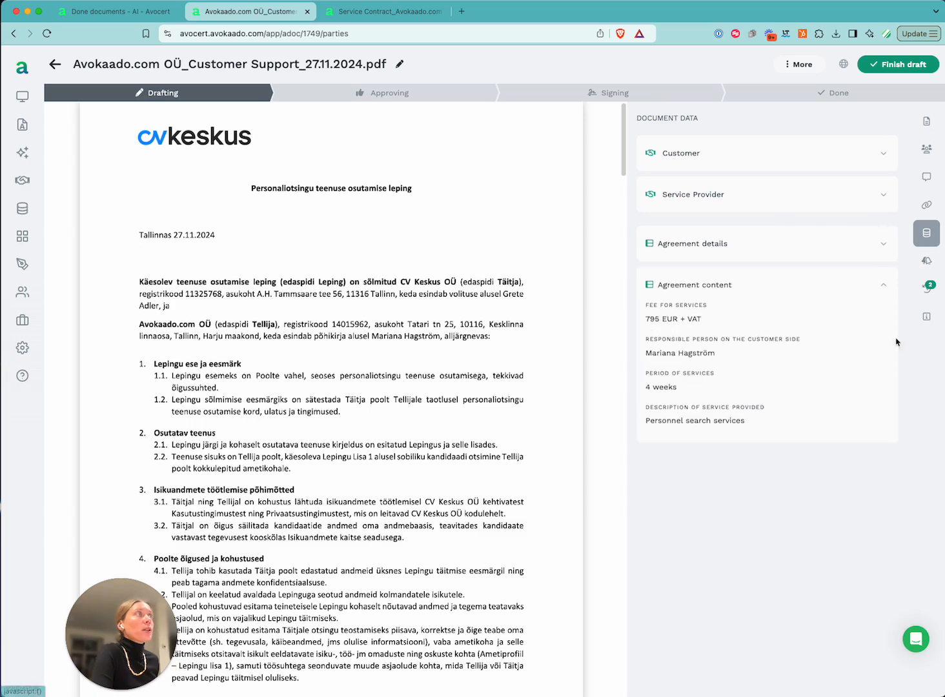
left_click(881, 284)
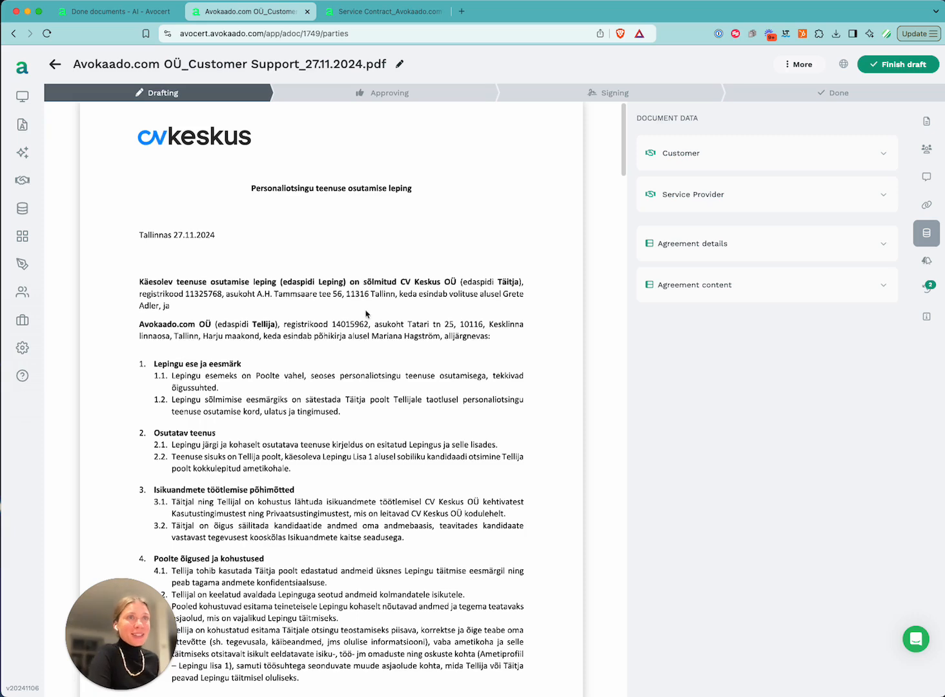
left_click(24, 213)
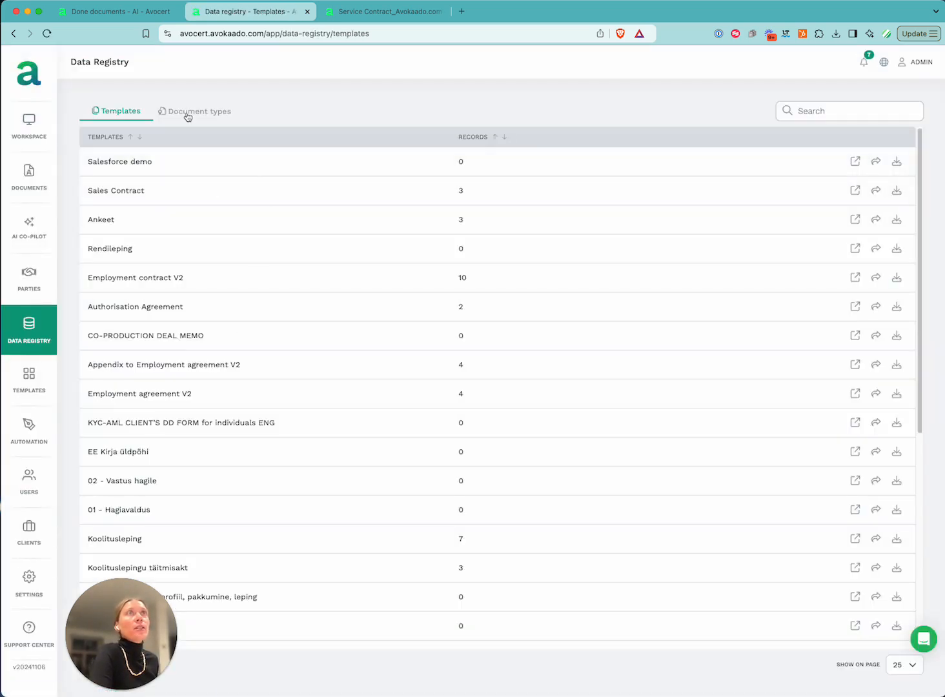
Open the Vendor agreements document type in the Data Registry
left_click(187, 116)
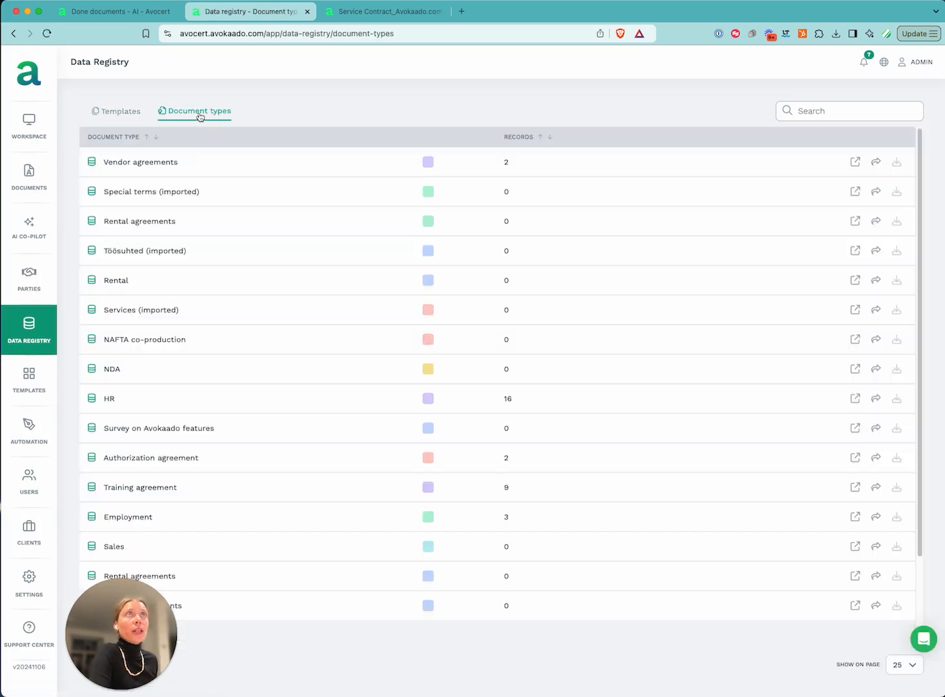
left_click(140, 167)
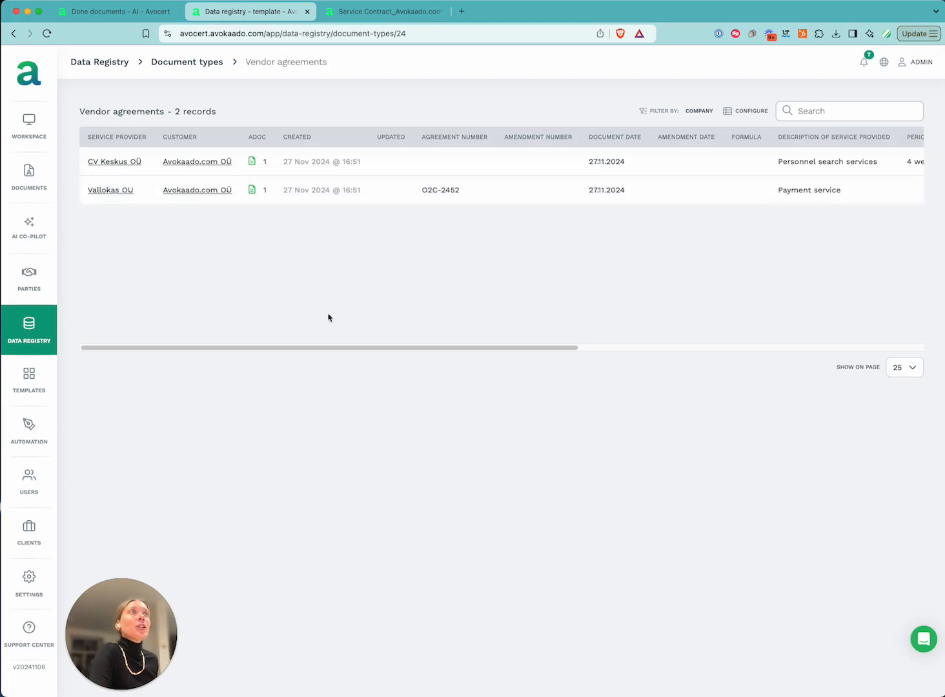
left_click_drag(260, 348, 135, 202)
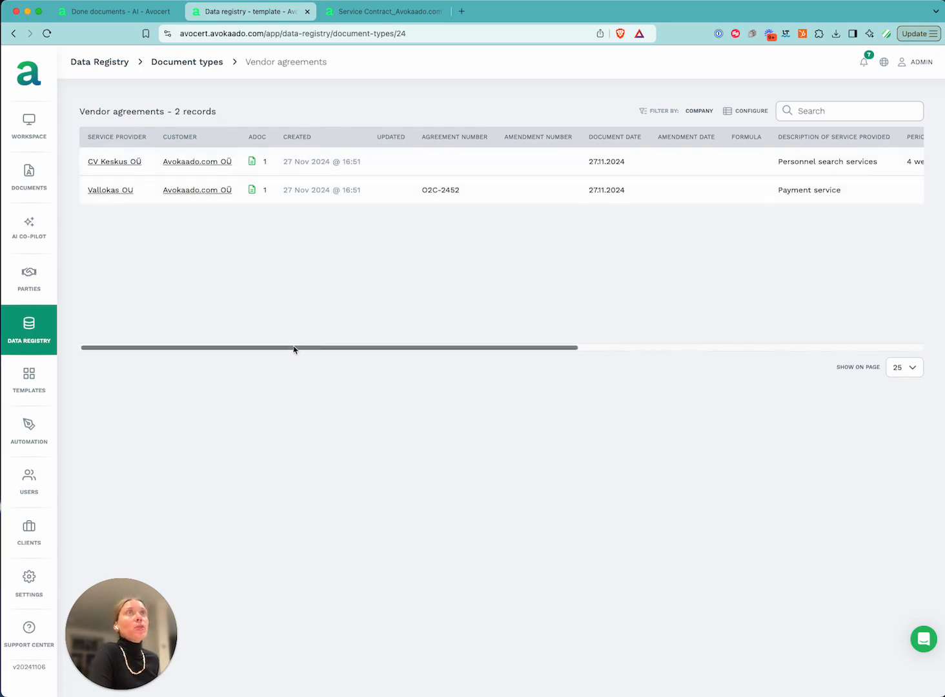
Preview the company cards for Vallokas OU, CV Keskus OÜ and customer Avokaado.com OÜ
left_click(121, 191)
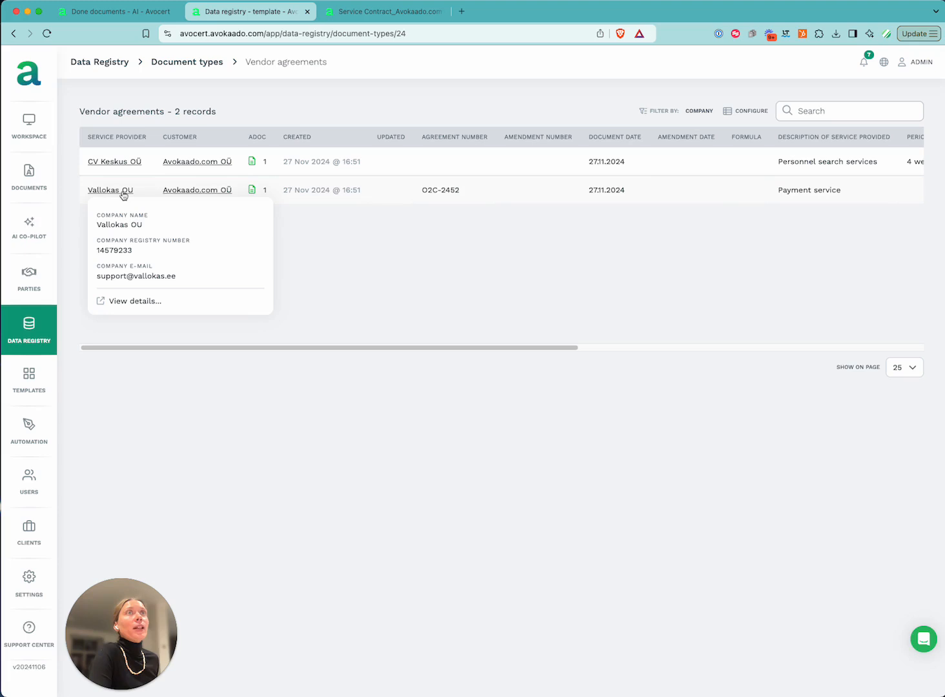
left_click(220, 193)
left_click(208, 162)
left_click(124, 164)
left_click(188, 165)
left_click(156, 243)
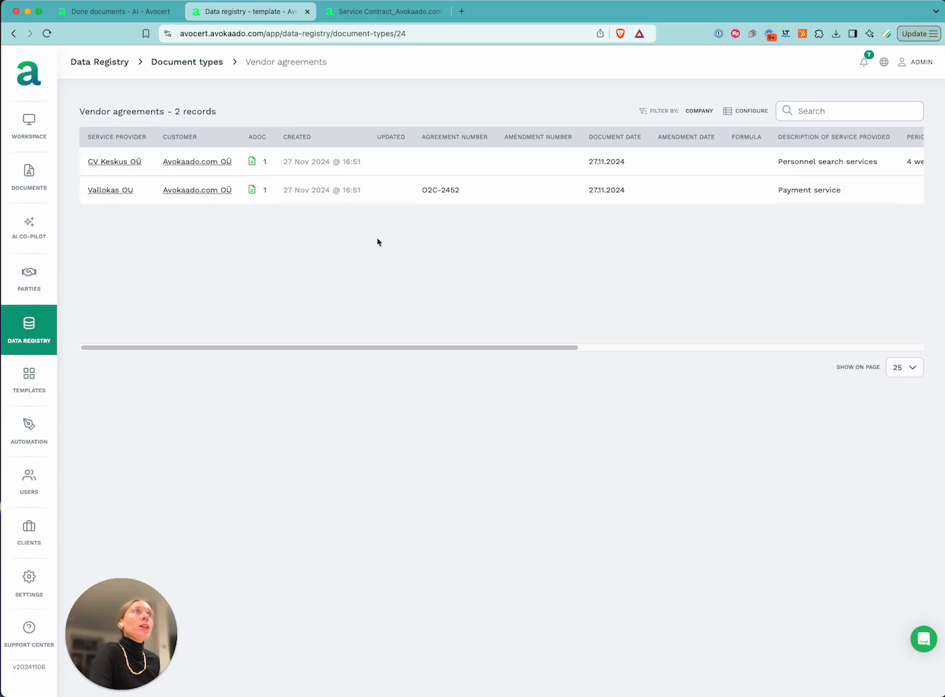
left_click_drag(378, 137, 407, 140)
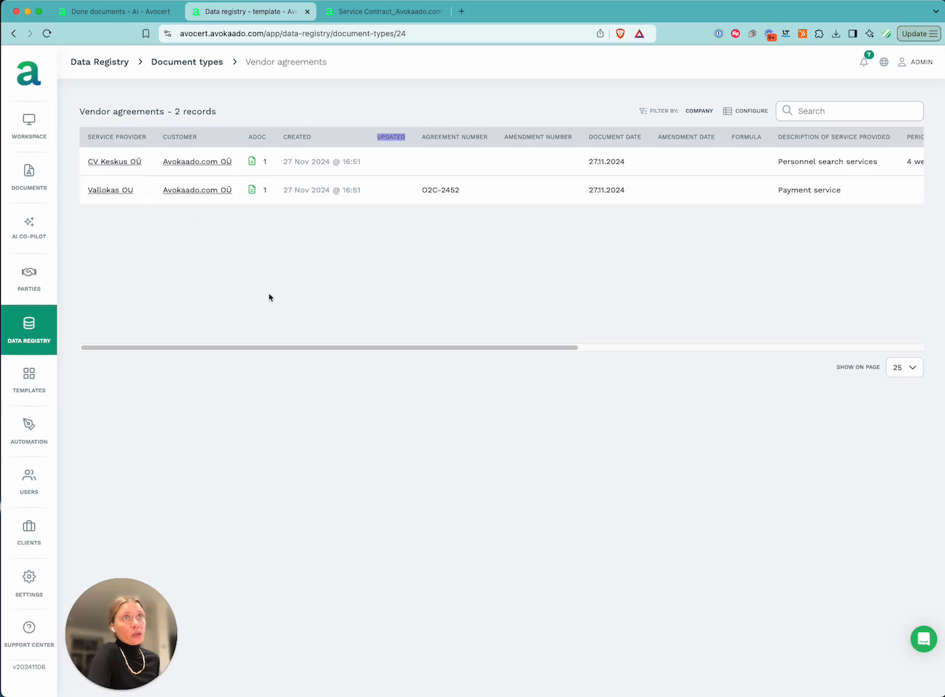
left_click_drag(388, 349, 400, 354)
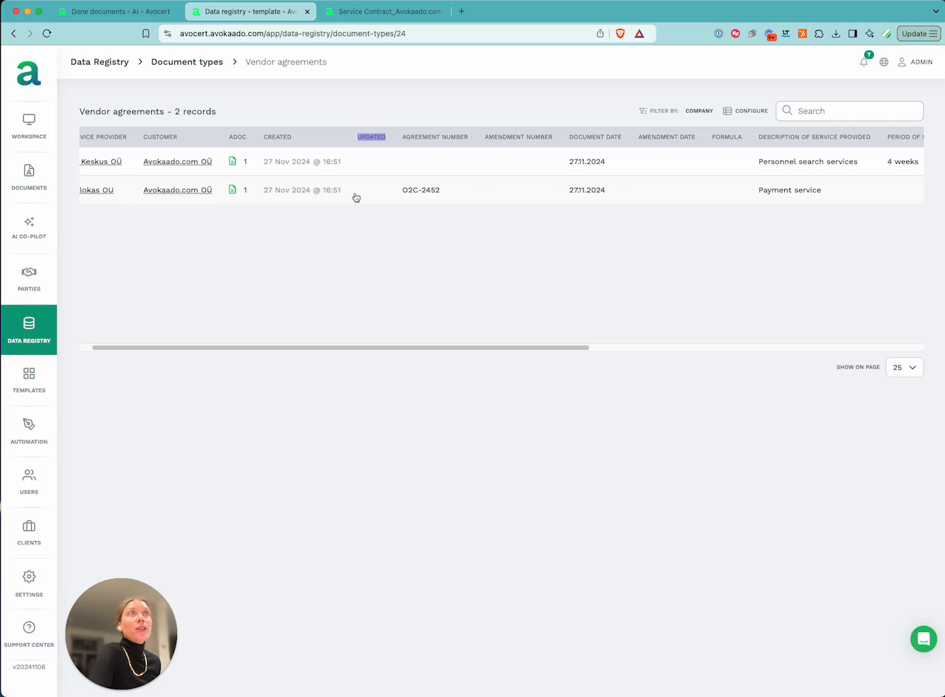
Scroll the Vendor agreements table sideways to view all its columns
left_click(545, 203)
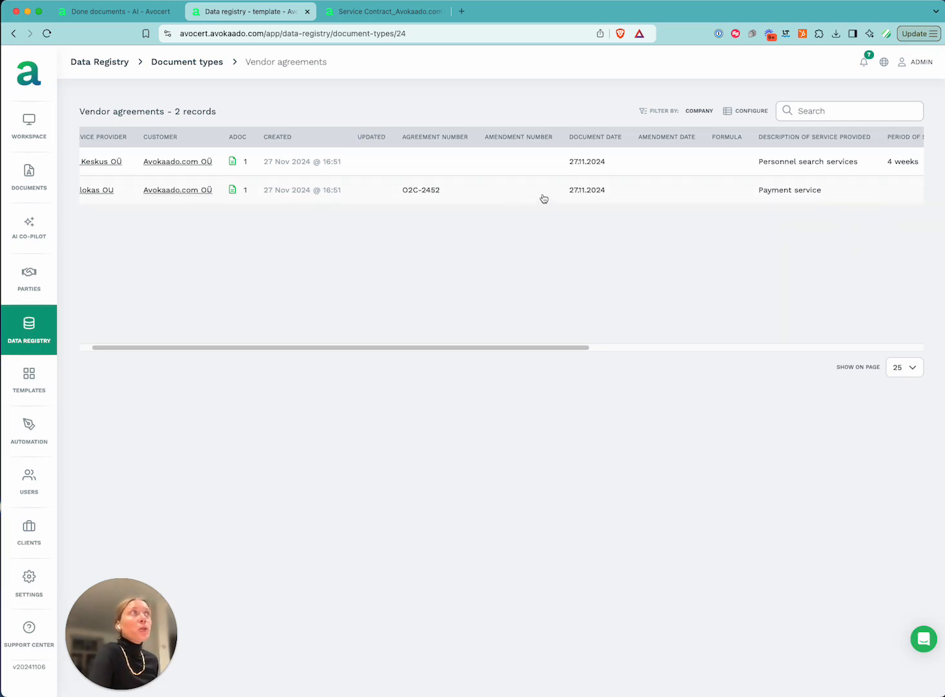
left_click_drag(564, 348, 906, 347)
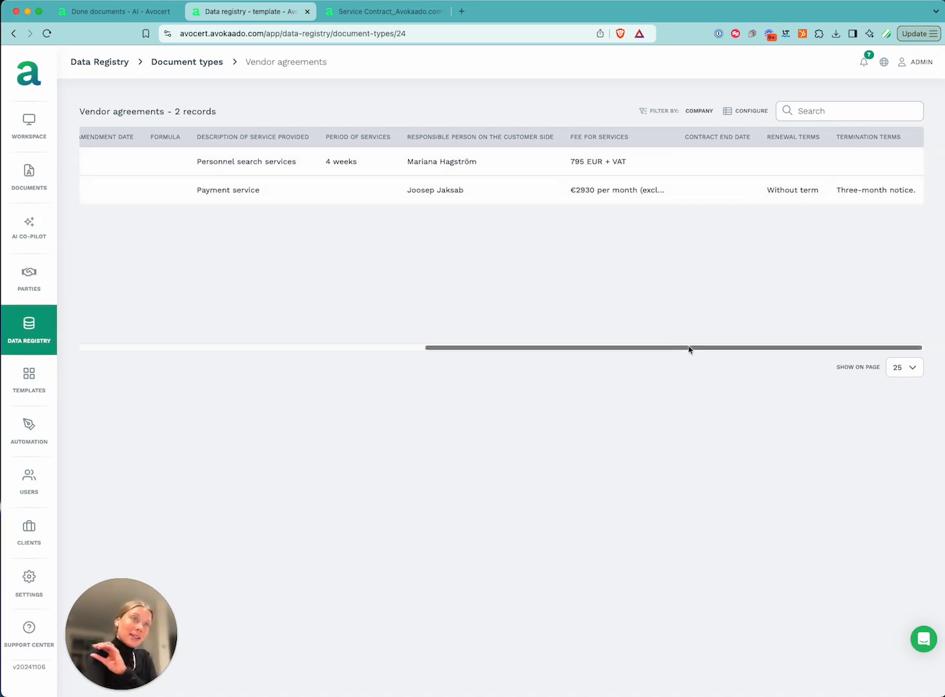
left_click_drag(623, 350, 250, 361)
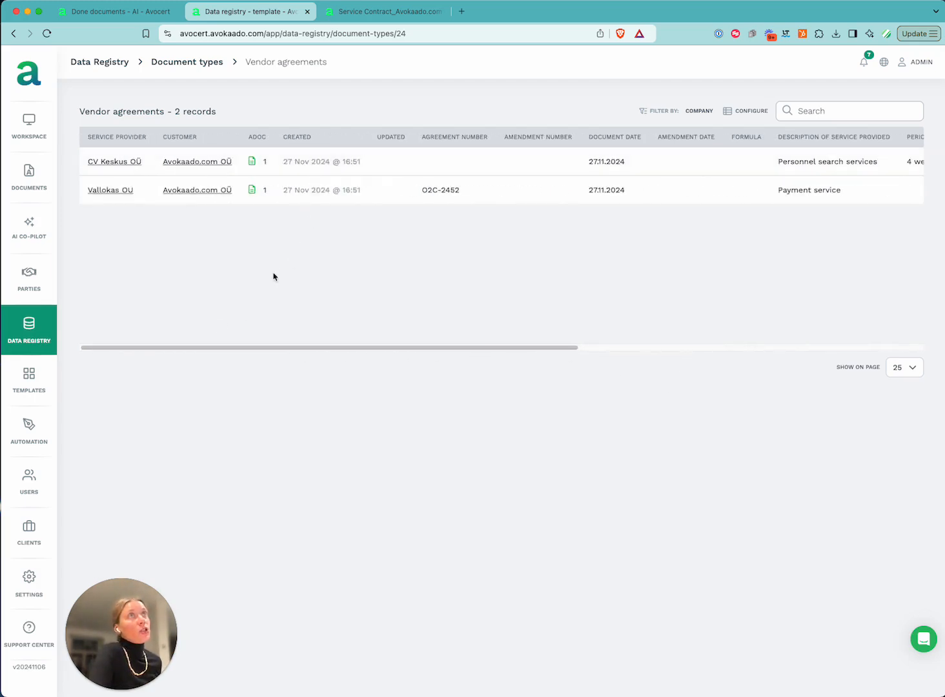
Preview the ADOC files linked to Vallokas OU and CV Keskus OÜ, then open Parties
left_click(251, 193)
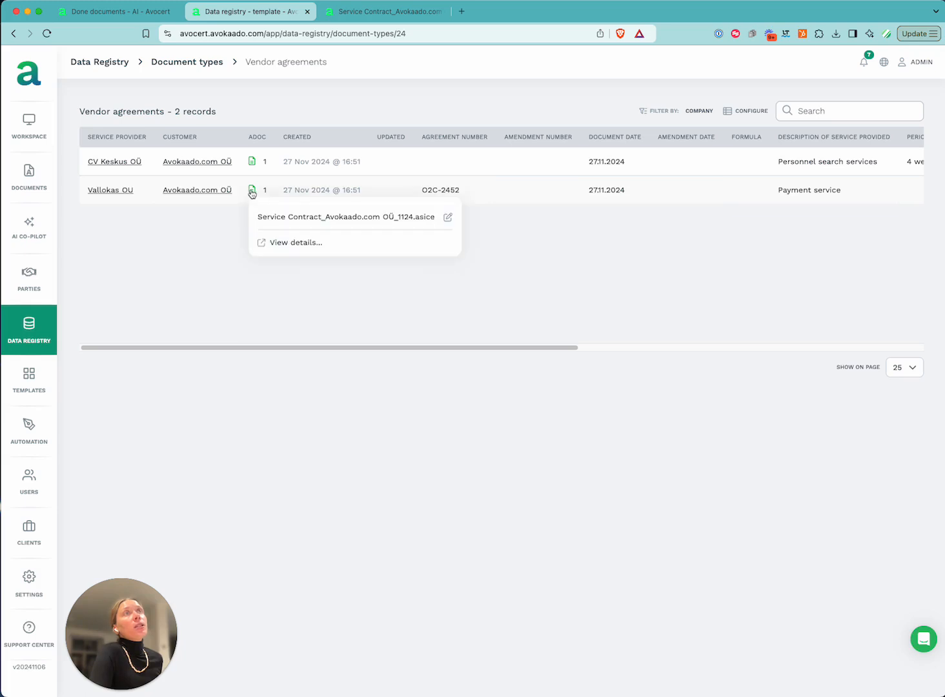
left_click(252, 167)
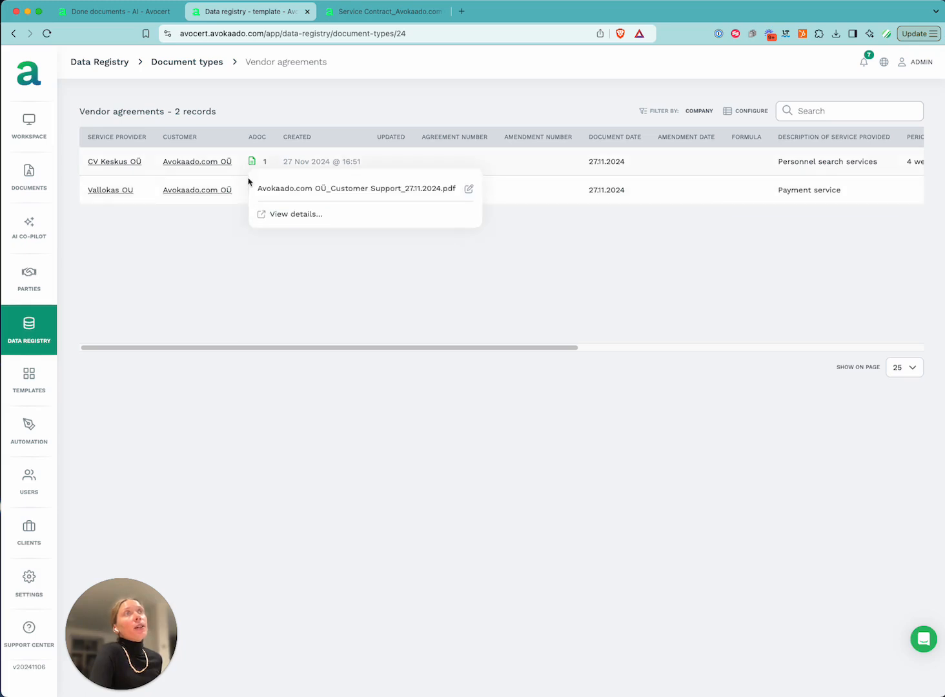
left_click(583, 280)
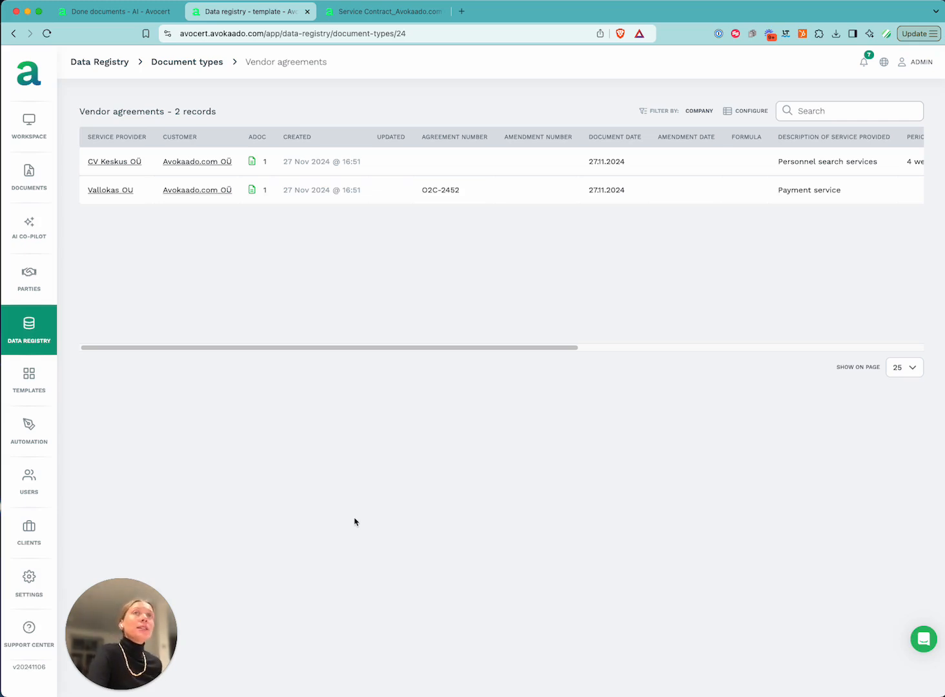
left_click(37, 271)
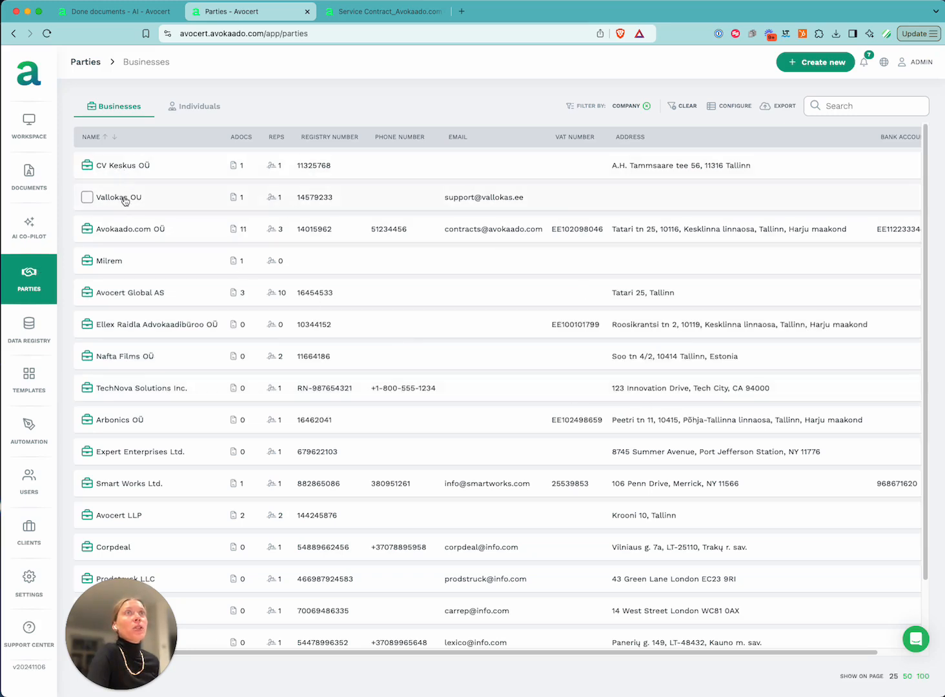
Open and close CV Keskus OÜ's party details, then go to the Workspace dashboard
left_click(127, 162)
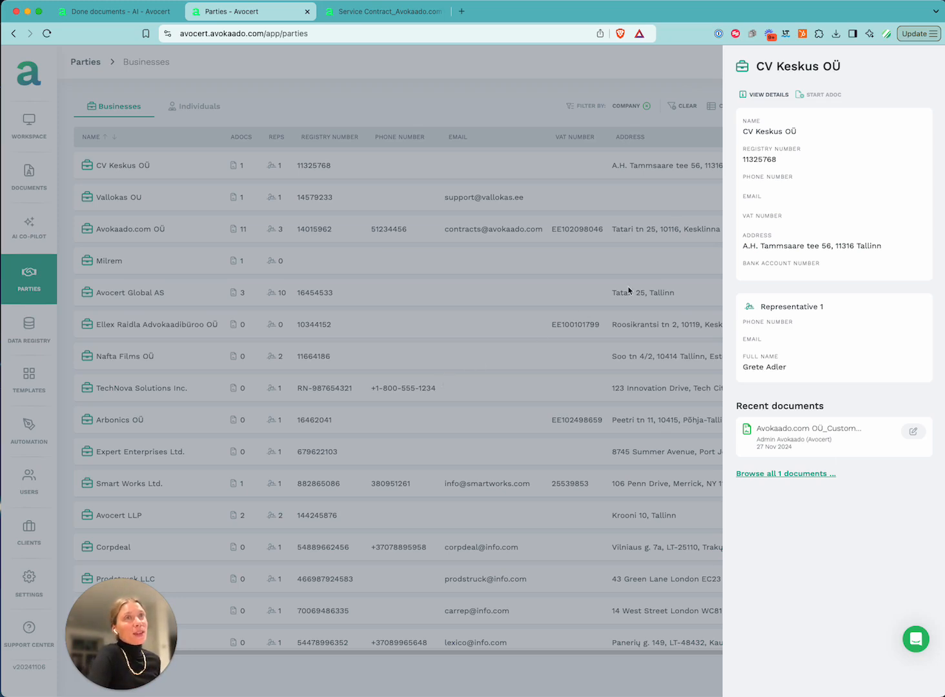
left_click(19, 118)
left_click(21, 133)
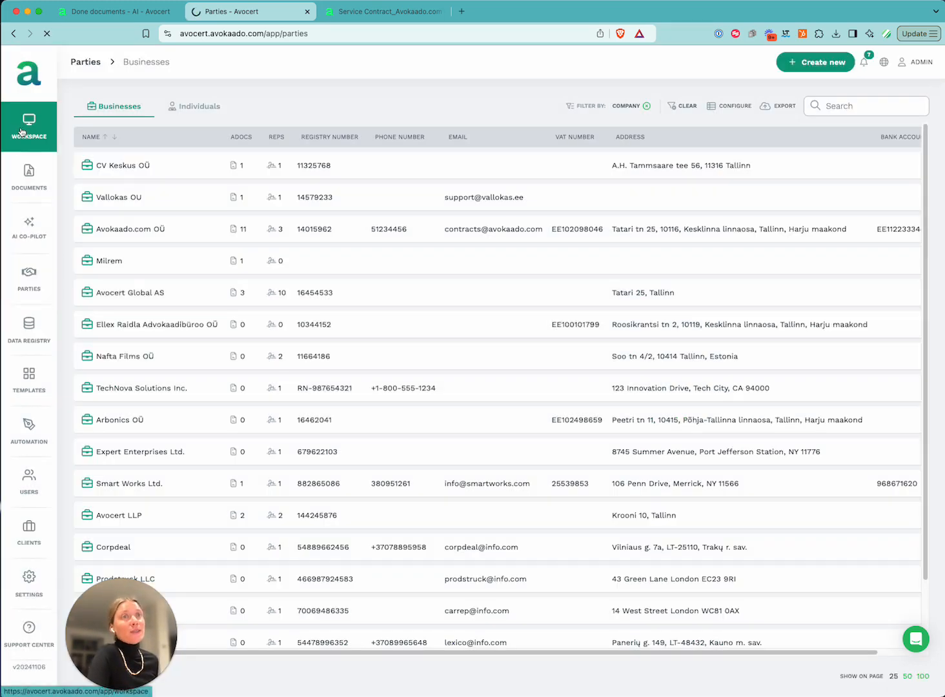